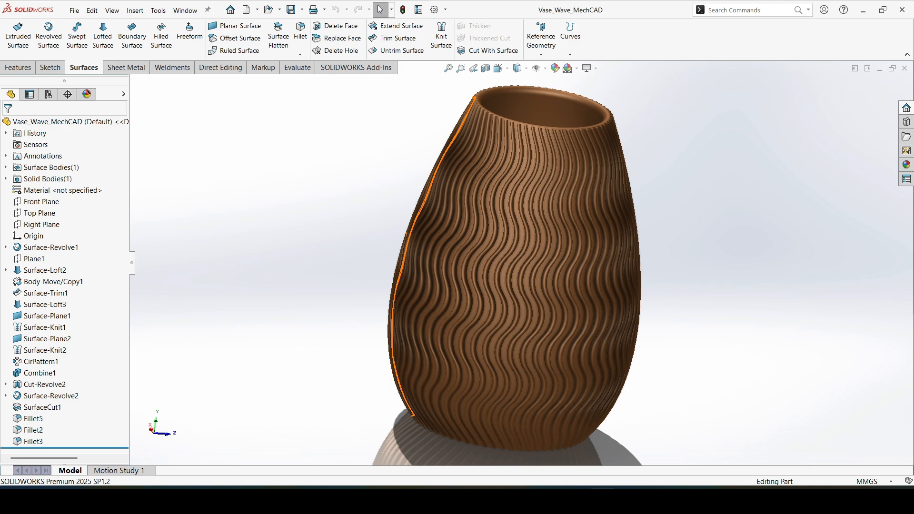
# Create a new part document and start a sketch on the Front Plane
pyautogui.click(74, 10)
pyautogui.click(90, 27)
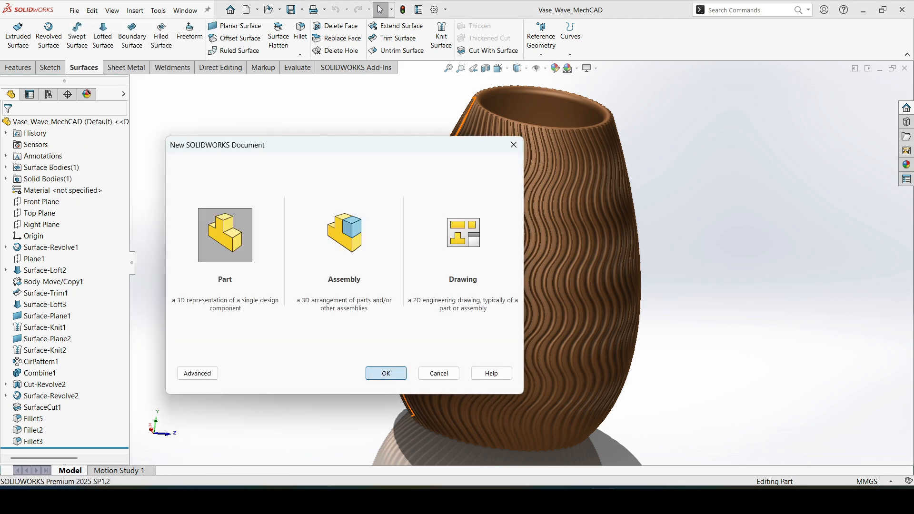
pyautogui.press('Return')
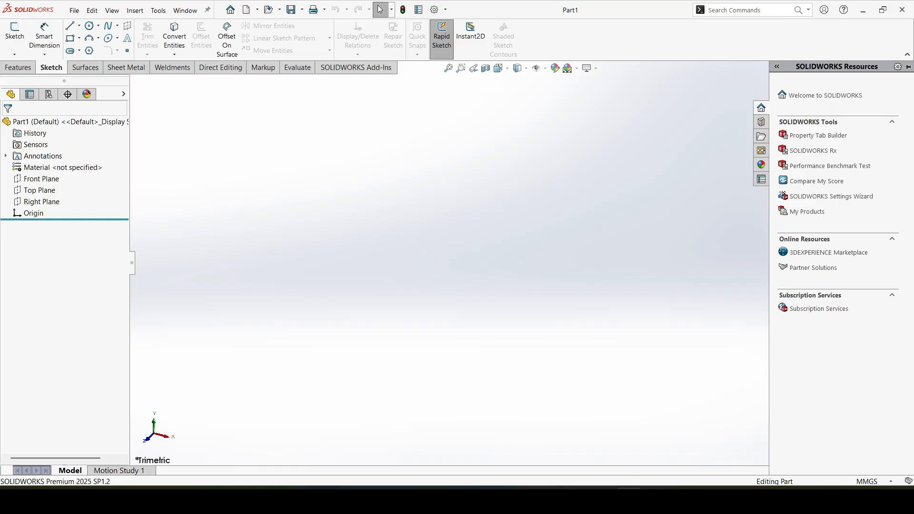
pyautogui.click(35, 179)
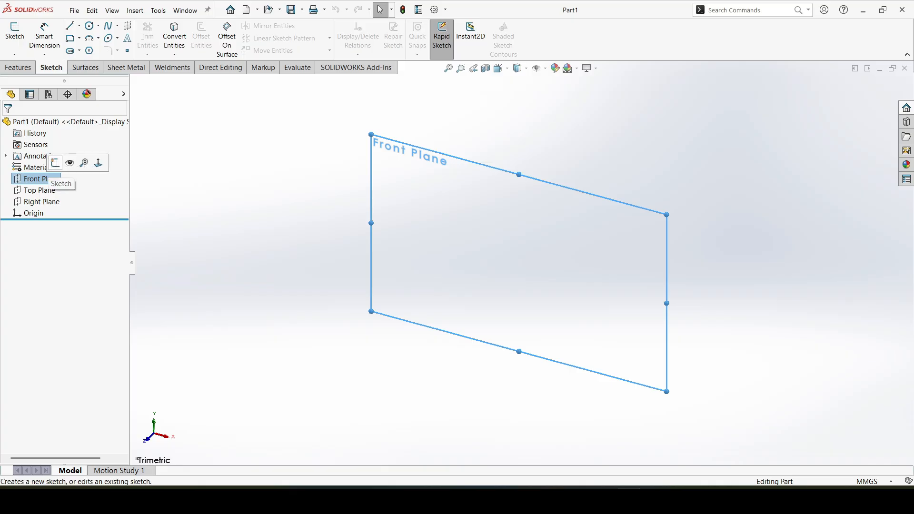
pyautogui.click(56, 163)
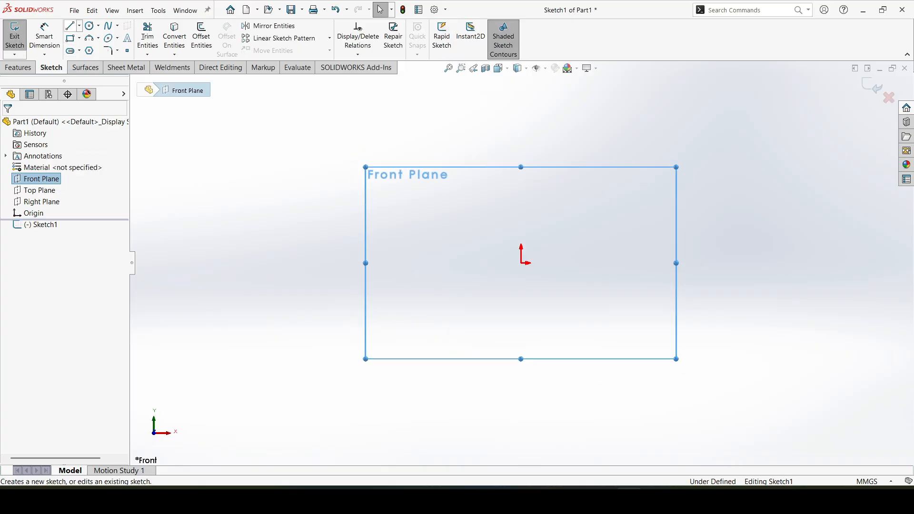
pyautogui.press('Escape')
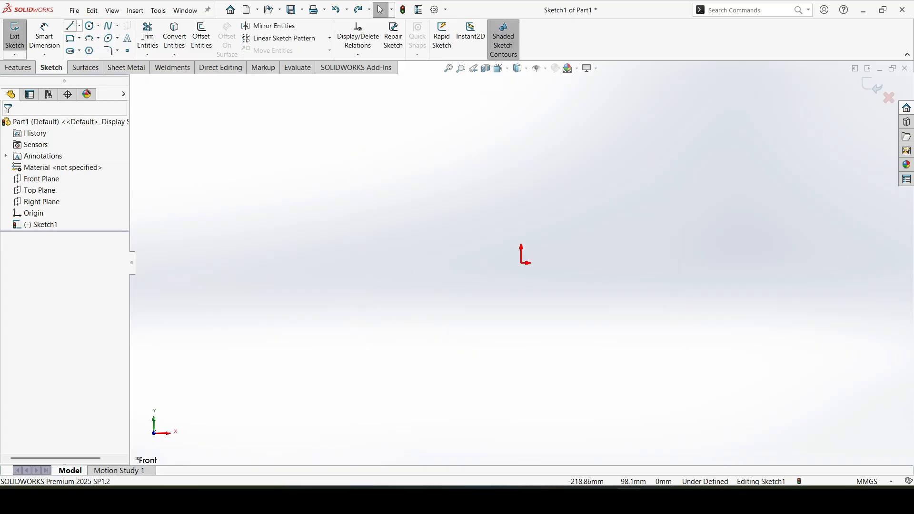
# Sketch an infinite-length vertical centerline through the origin
pyautogui.click(79, 26)
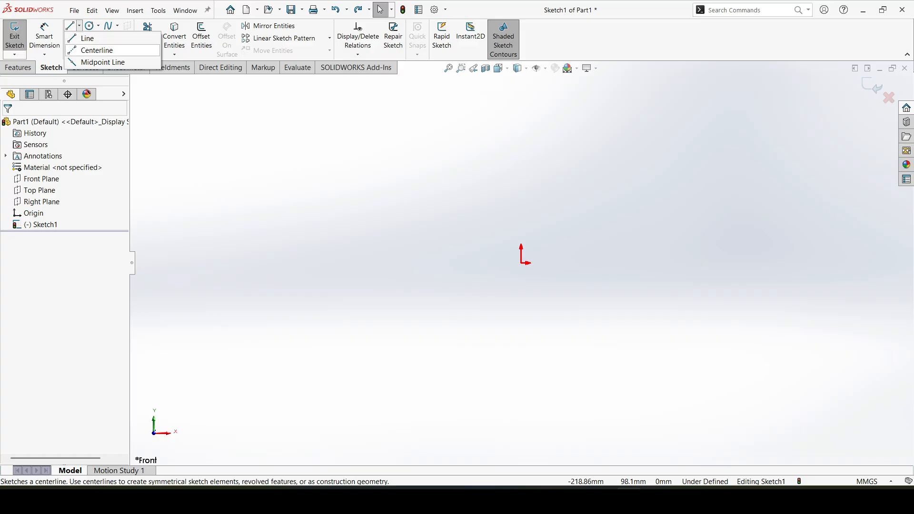
pyautogui.click(95, 47)
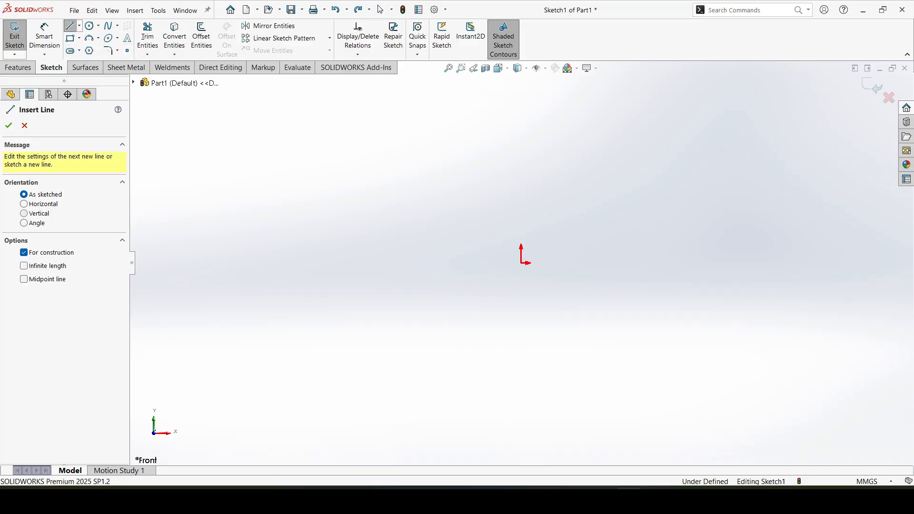
pyautogui.click(24, 213)
pyautogui.click(24, 265)
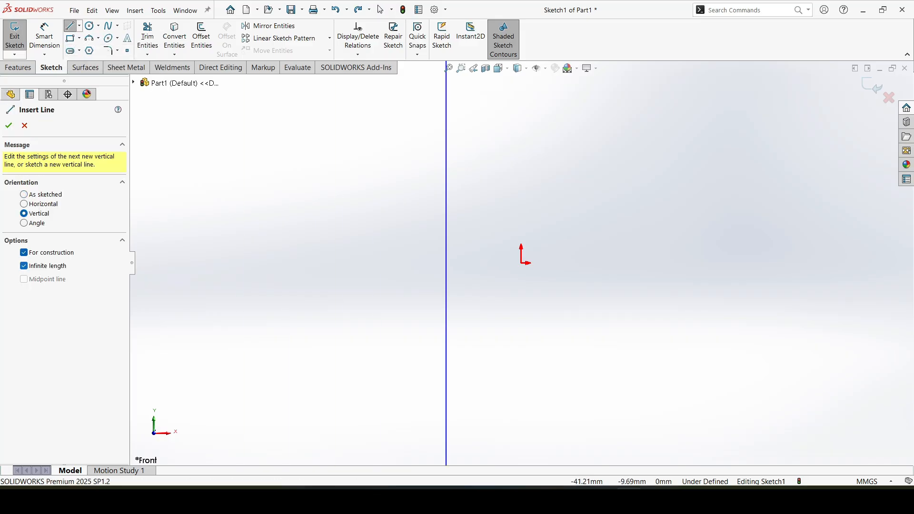
pyautogui.click(521, 263)
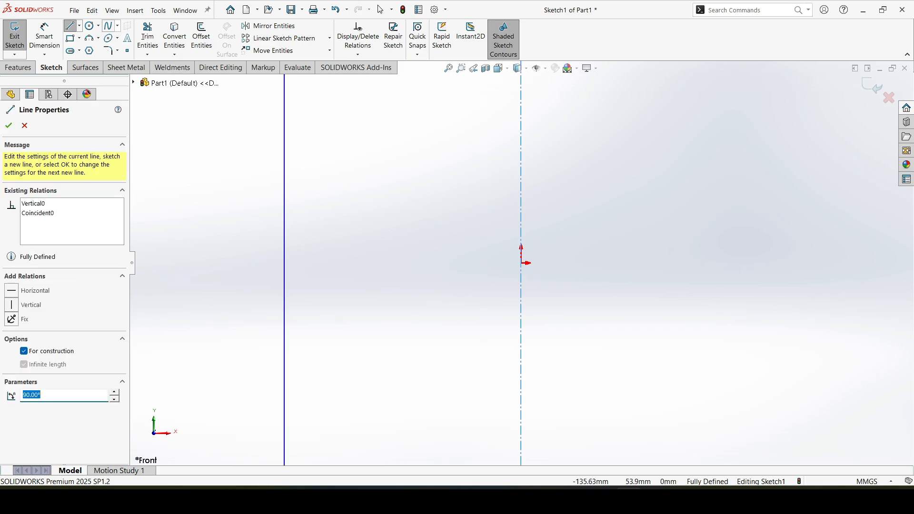
# Sketch a four-vertex Bezier style spline starting about 79 mm left of the origin, bulging outward and ending about 103 mm higher
pyautogui.click(117, 26)
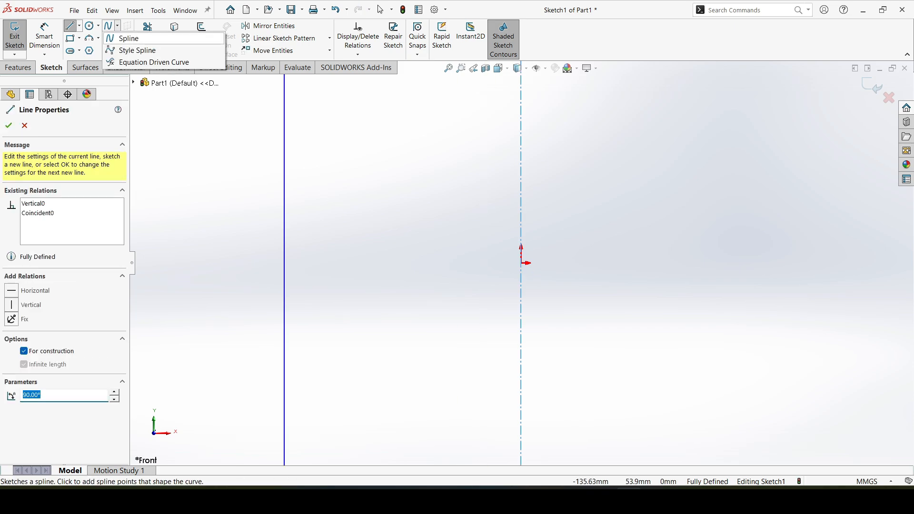
pyautogui.click(137, 50)
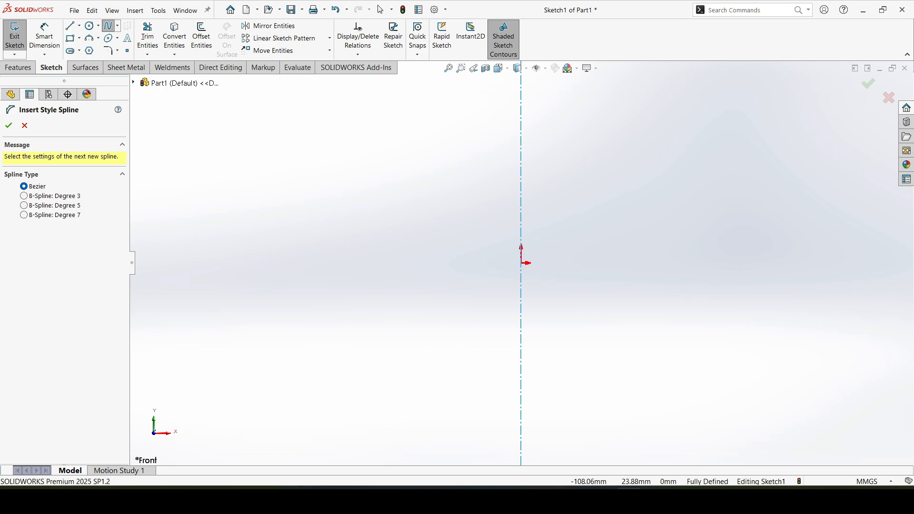
pyautogui.click(383, 263)
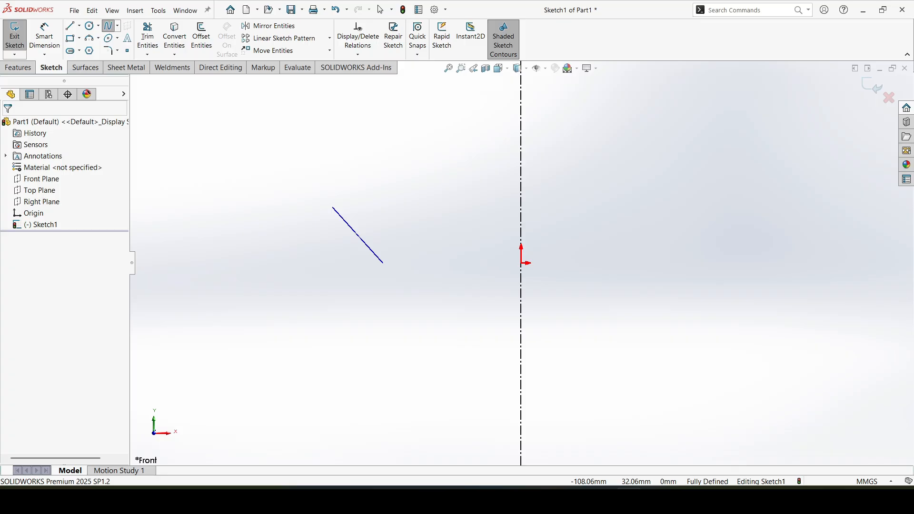
pyautogui.click(328, 218)
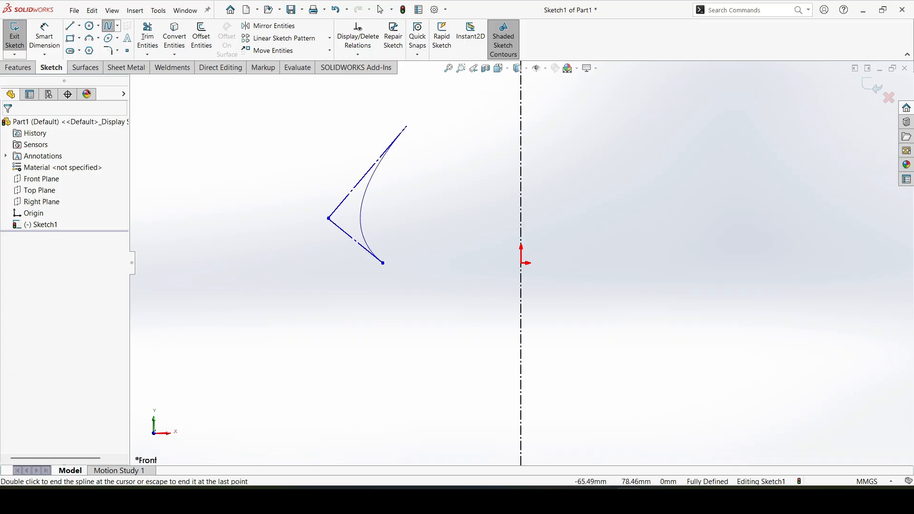
pyautogui.click(371, 124)
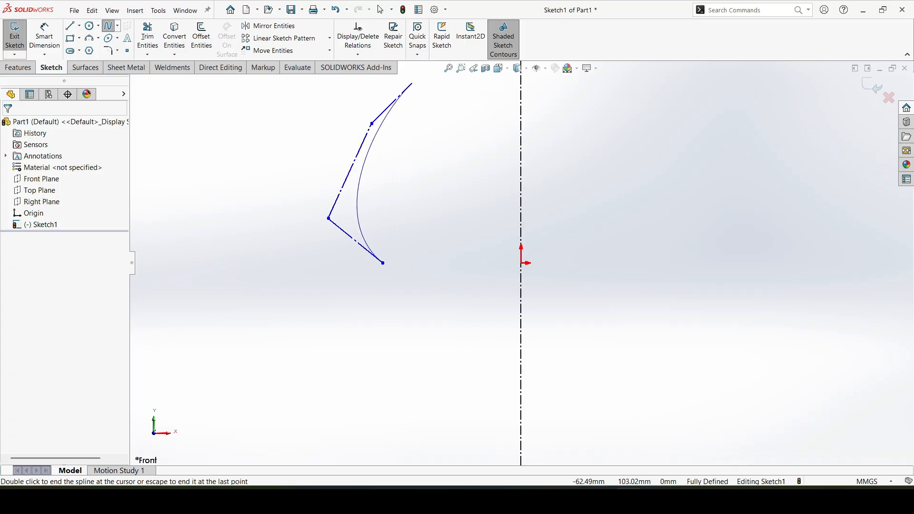
pyautogui.press('Escape')
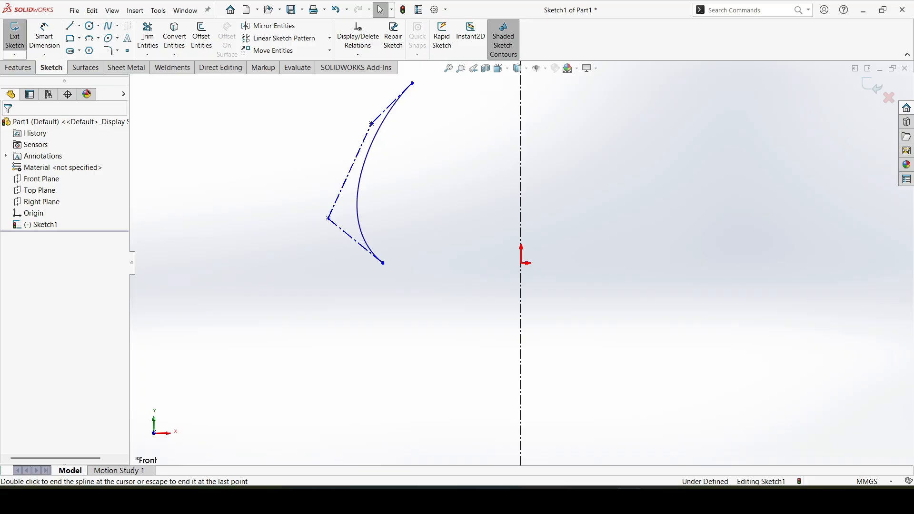
# Add a horizontal relation between the spline's lower endpoint and the origin
pyautogui.click(448, 68)
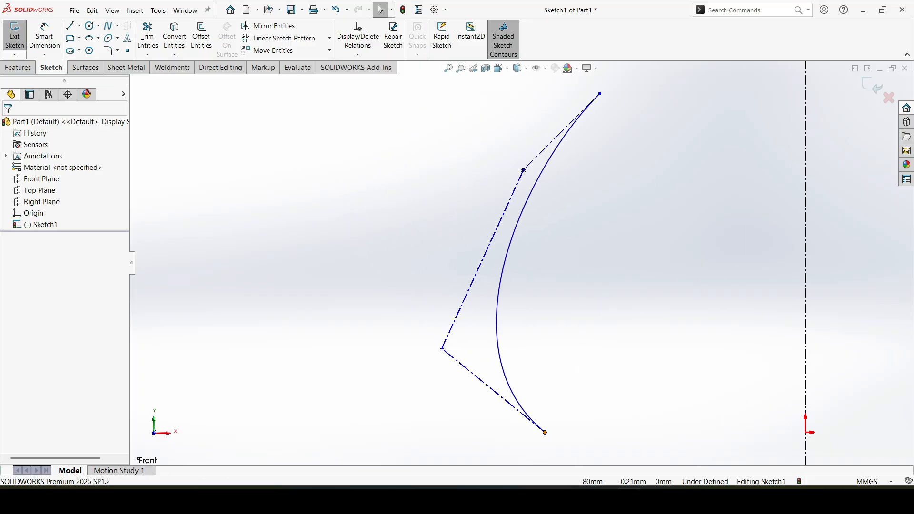
pyautogui.click(545, 432)
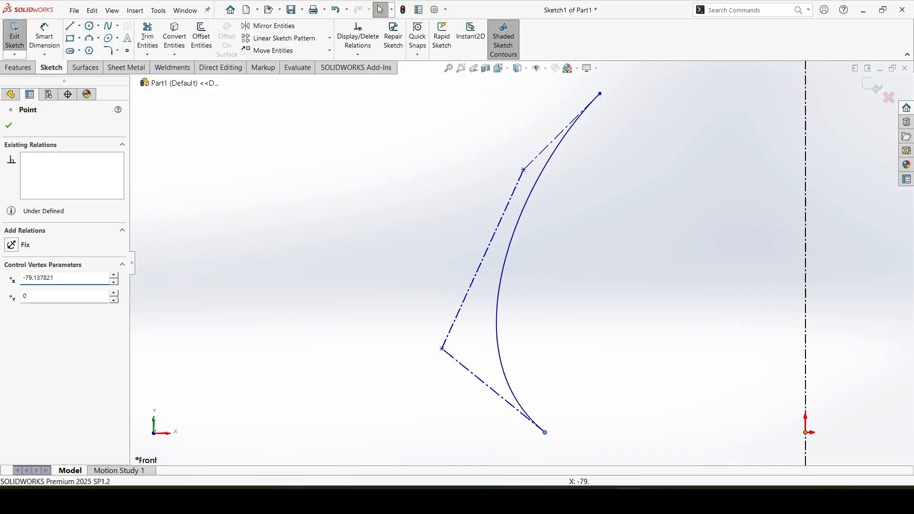
pyautogui.keyDown('ctrl'); pyautogui.click(805, 432); pyautogui.keyUp('ctrl')
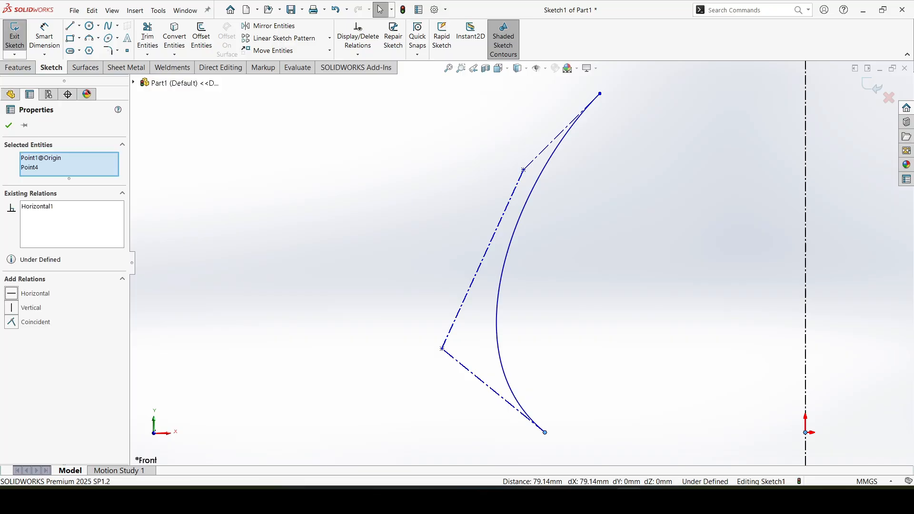
pyautogui.click(9, 125)
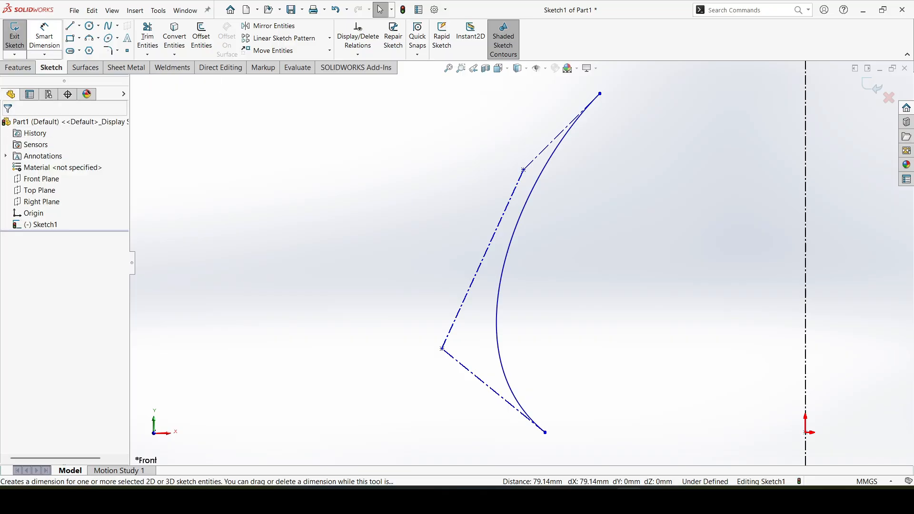
# Dimension the spline's lower endpoint to the centerline as a doubled distance of 65 mm
pyautogui.click(44, 36)
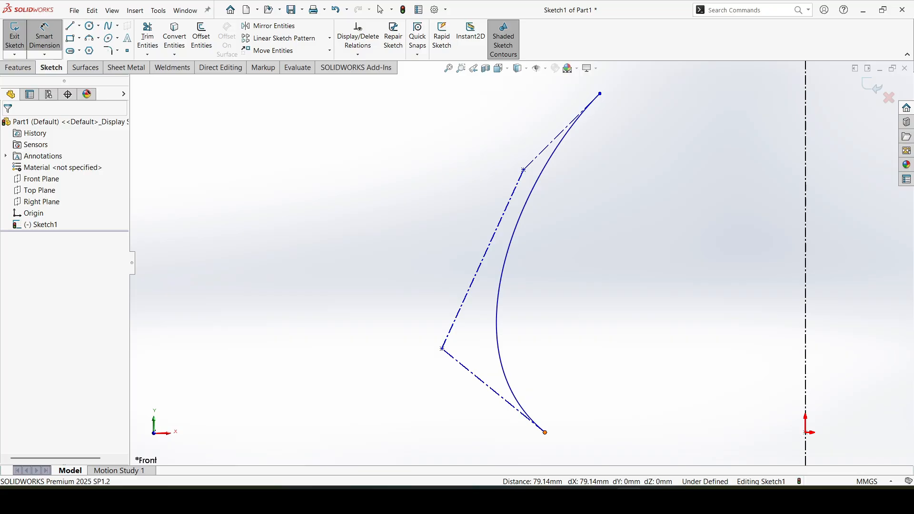
pyautogui.click(544, 432)
pyautogui.click(805, 285)
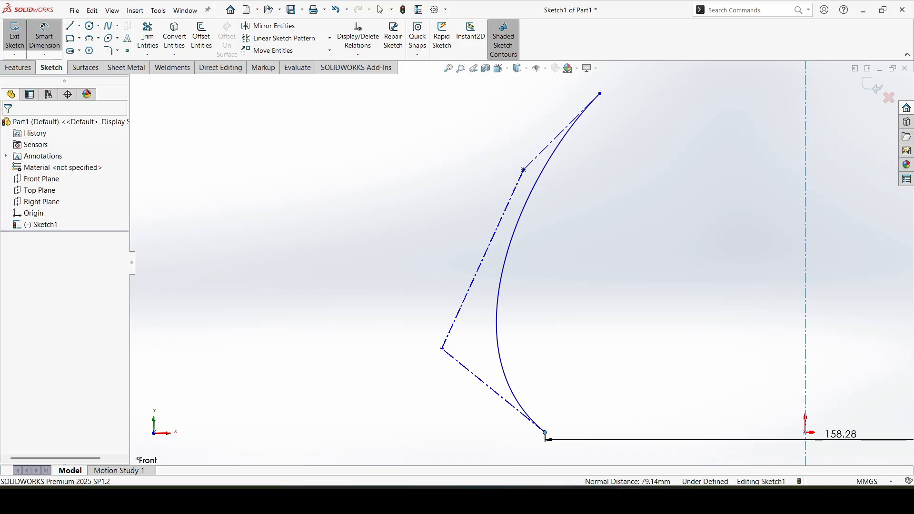
pyautogui.click(838, 434)
pyautogui.write('65')
pyautogui.press('Return')
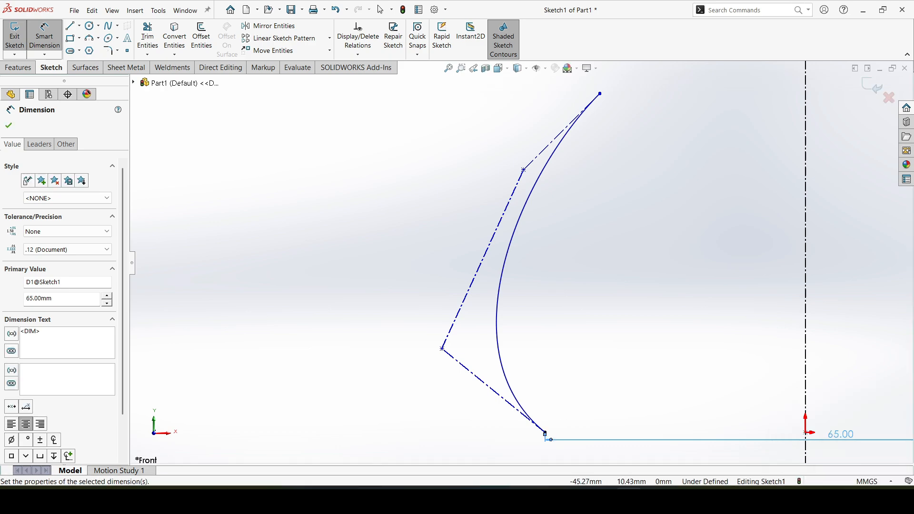
# Dimension the spline's lower outer control vertex to the centerline as a doubled distance of 120 mm
pyautogui.click(442, 349)
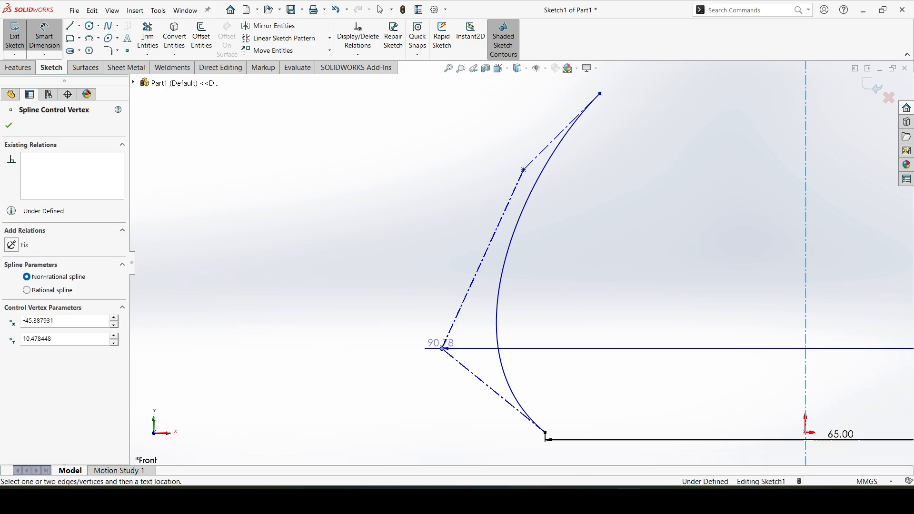
pyautogui.click(679, 351)
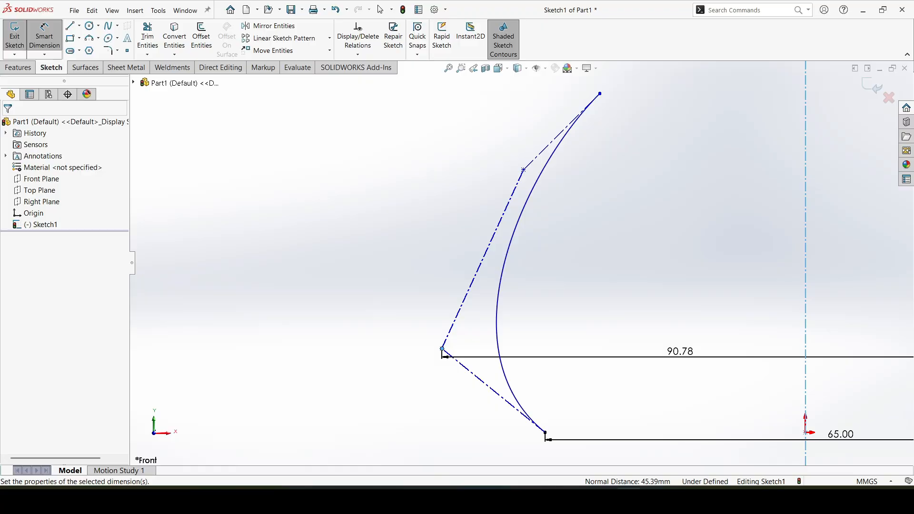
pyautogui.write('120')
pyautogui.press('Return')
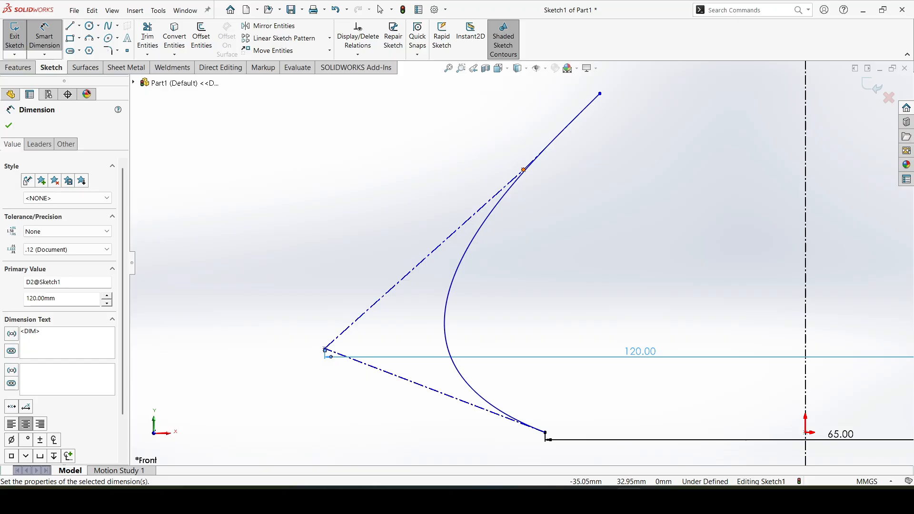
# Dimension the spline's upper control vertex to the centerline as a doubled distance of 80 mm
pyautogui.click(524, 169)
pyautogui.click(656, 166)
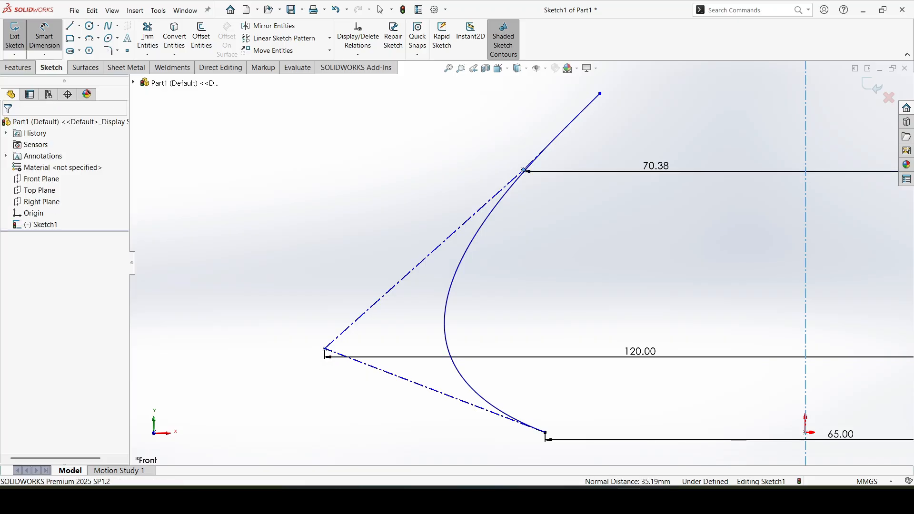
pyautogui.write('80')
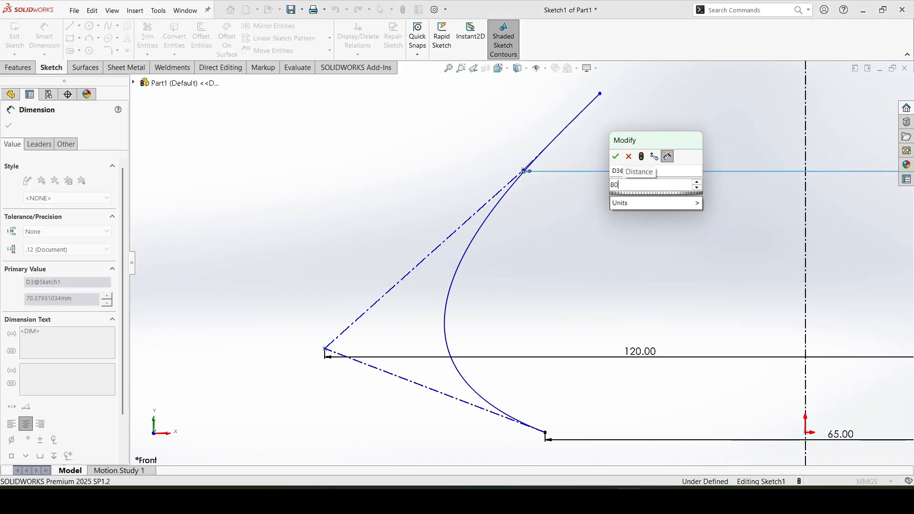
pyautogui.press('Return')
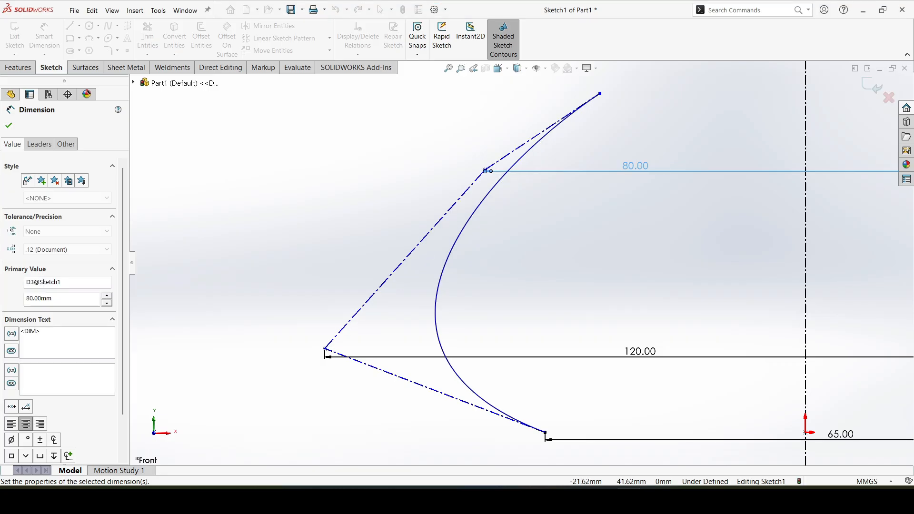
# Dimension the spline's upper endpoint to the centerline as a doubled distance of 50 mm
pyautogui.click(599, 93)
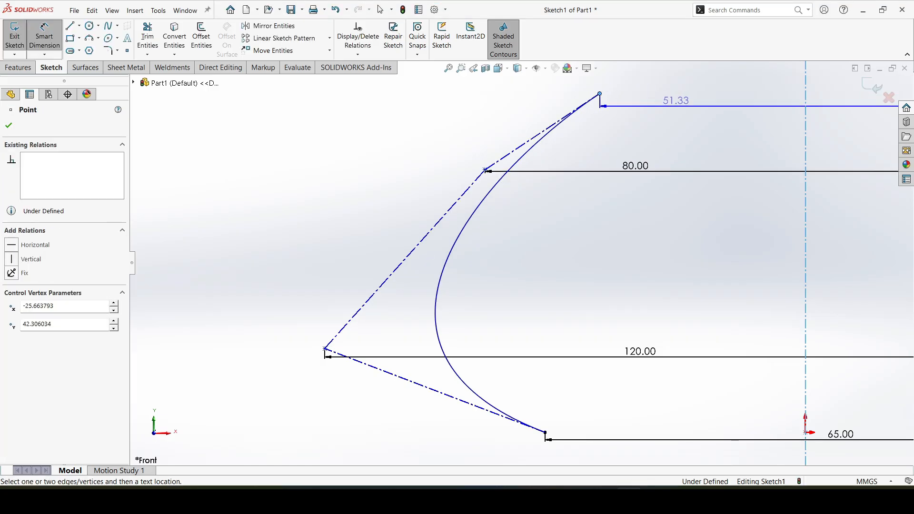
pyautogui.click(678, 101)
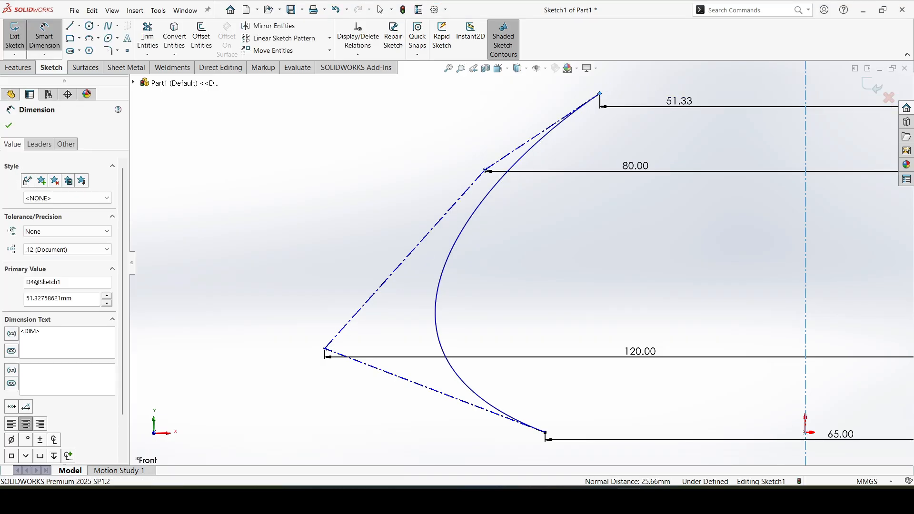
pyautogui.write('50')
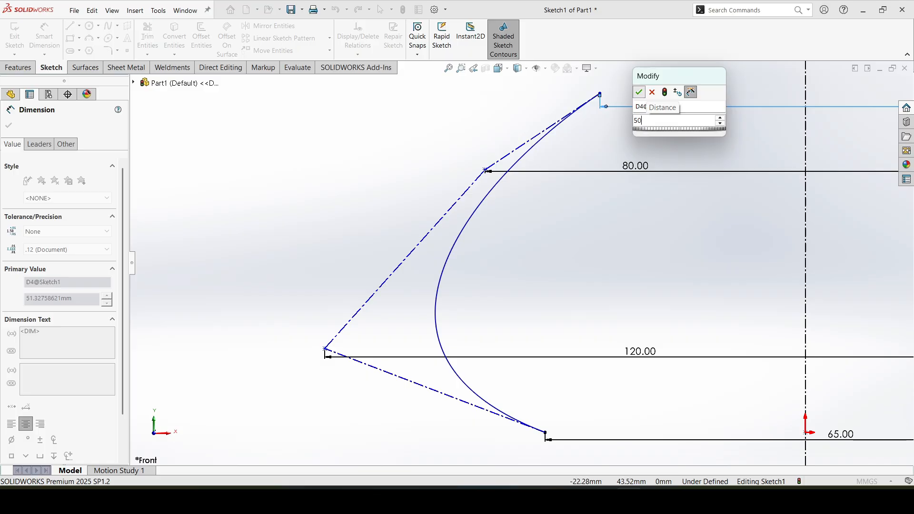
pyautogui.press('Escape')
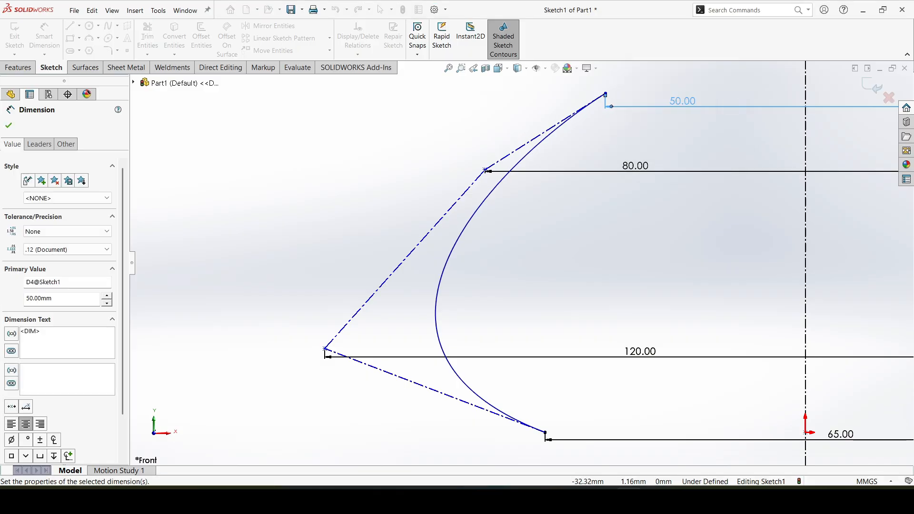
# Dimension the vertical distance between the spline's lower endpoint and its lower outer control vertex as 30 mm
pyautogui.click(325, 349)
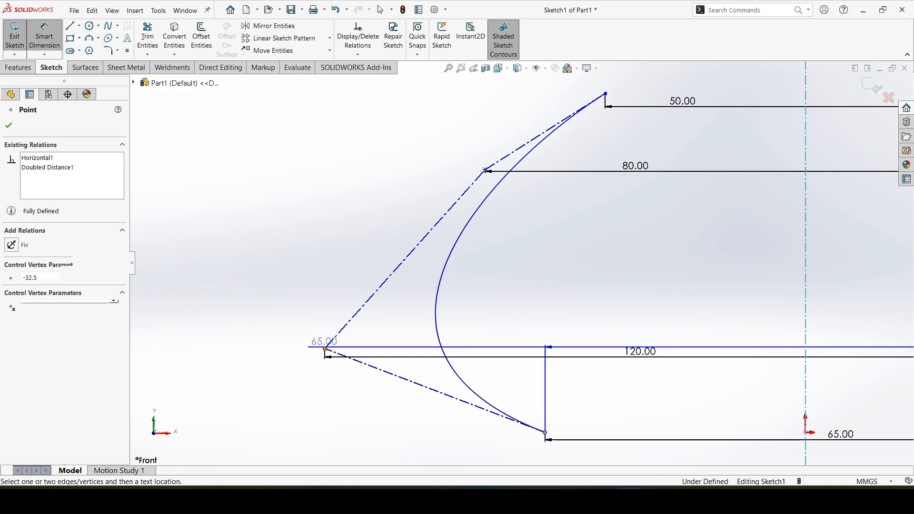
pyautogui.click(545, 432)
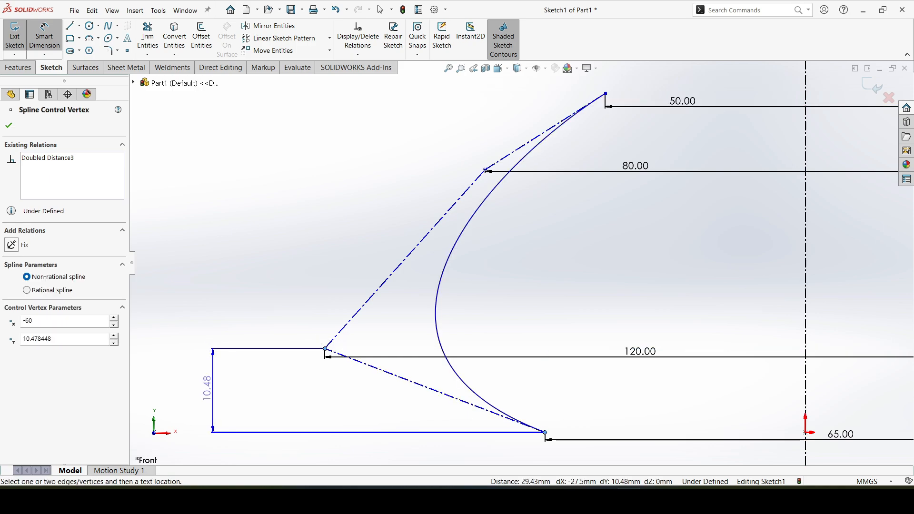
pyautogui.click(208, 390)
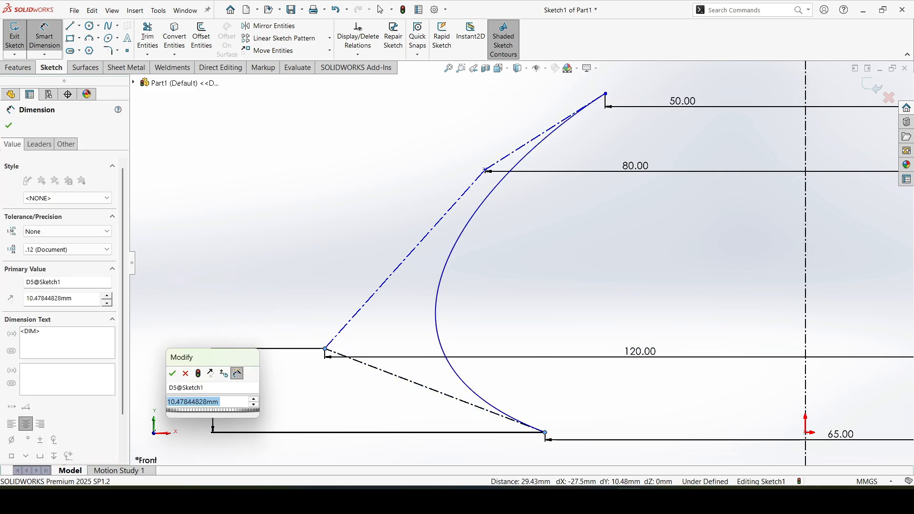
pyautogui.press('Return')
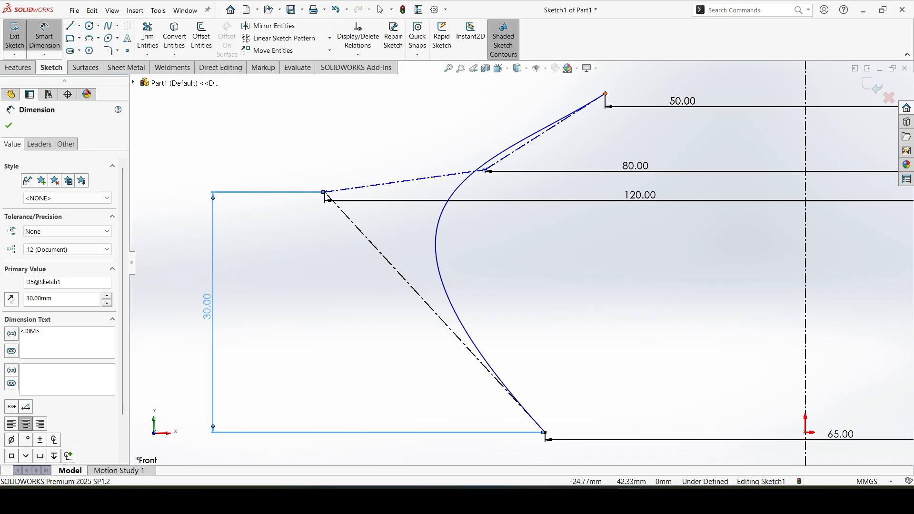
# Dimension the vertical distance between the spline's upper endpoint and its upper control vertex as 35 mm
pyautogui.click(604, 93)
pyautogui.click(484, 169)
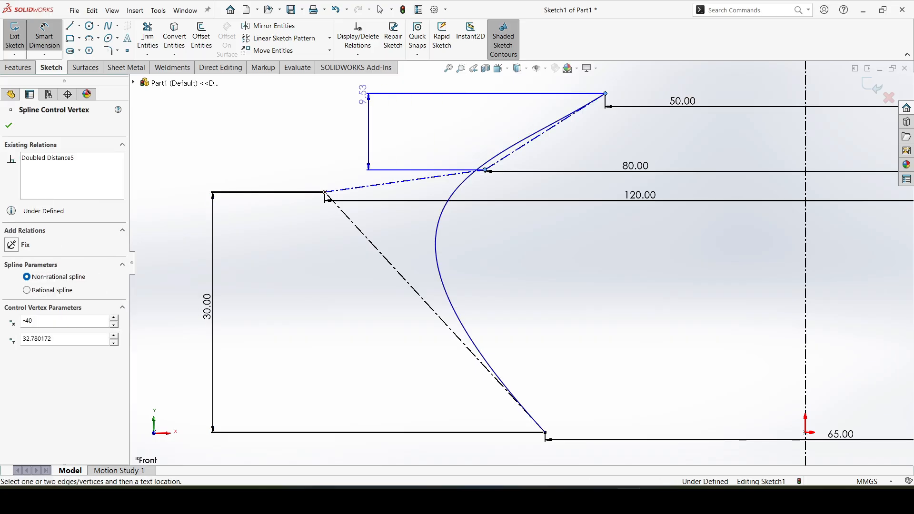
pyautogui.click(355, 122)
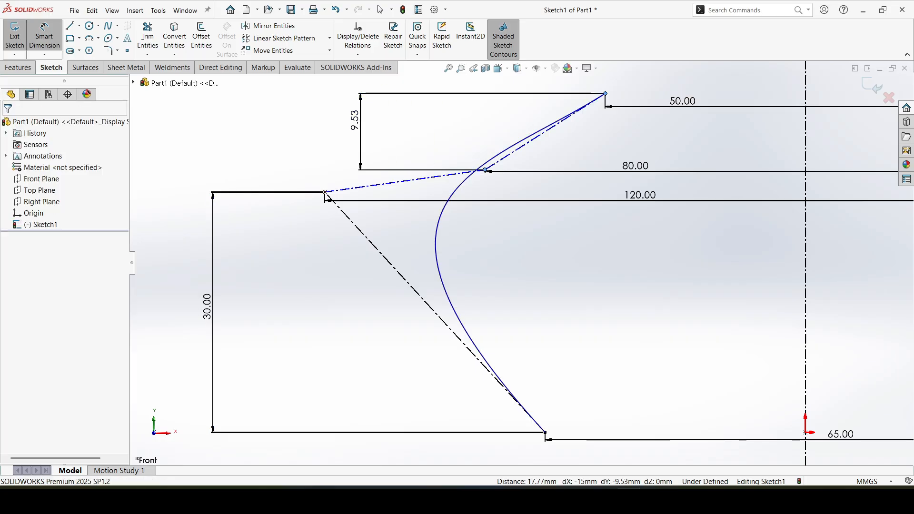
pyautogui.write('35')
pyautogui.press('Return')
# Dimension the vertical distance between the spline's two middle control vertices as 65 mm and finish dimensioning
pyautogui.click(485, 170)
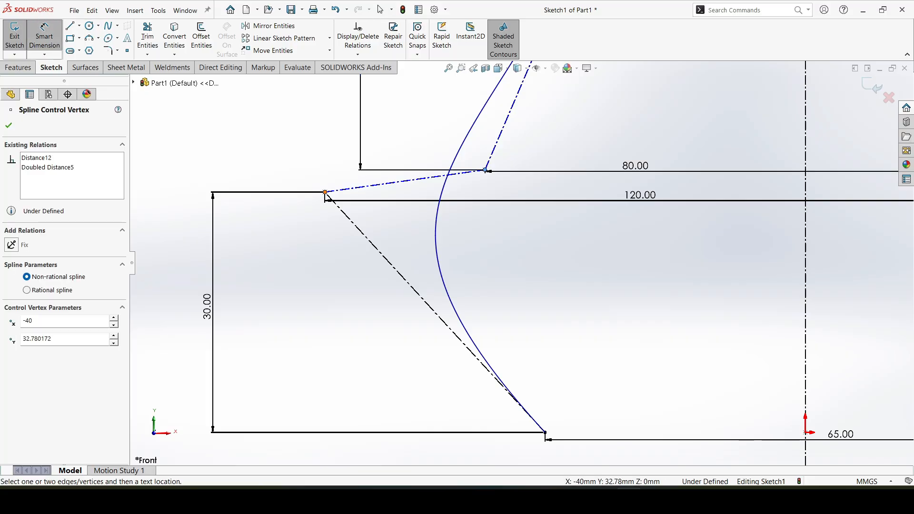
pyautogui.click(324, 192)
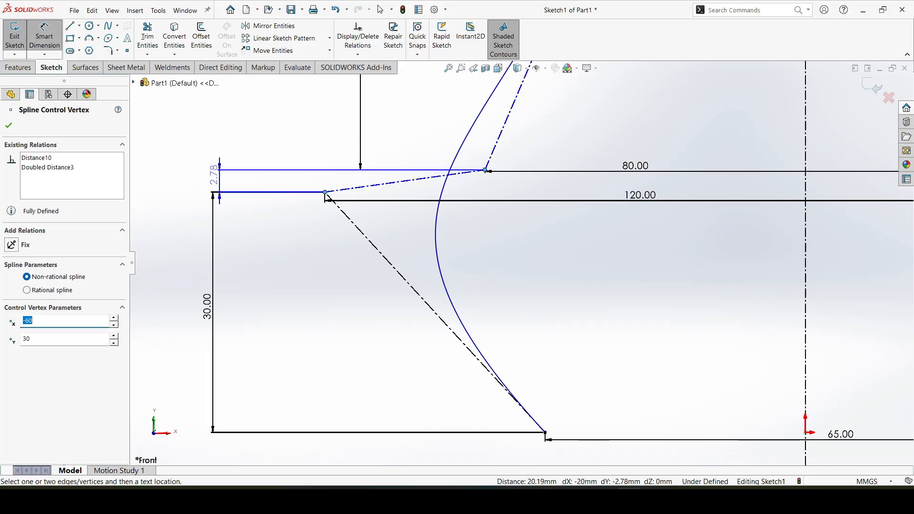
pyautogui.click(214, 175)
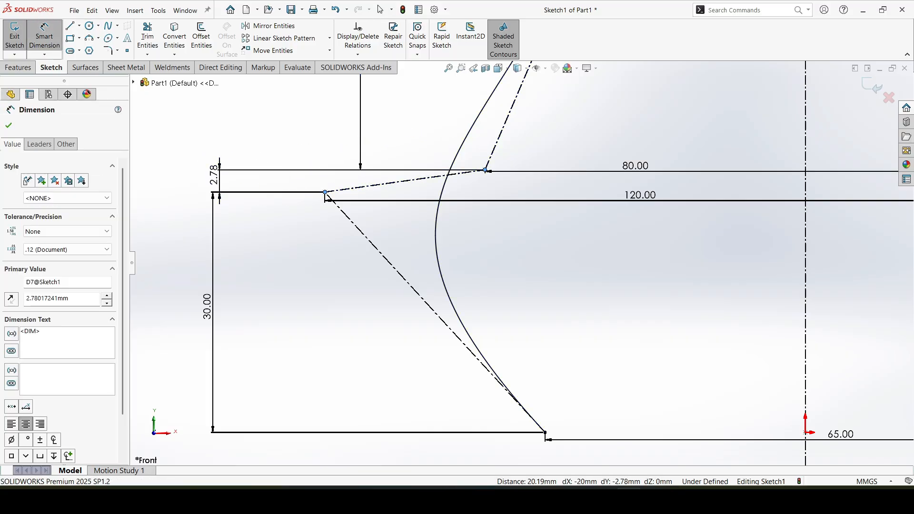
pyautogui.press('Return')
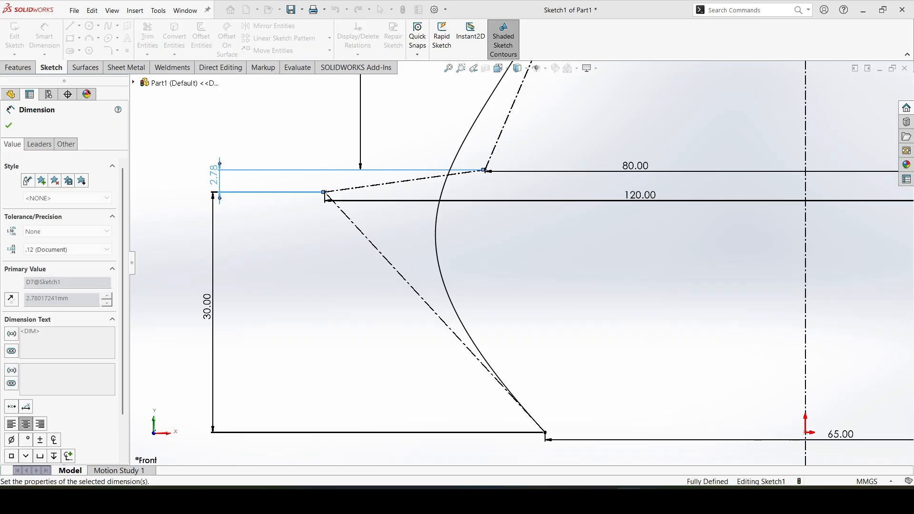
pyautogui.click(448, 68)
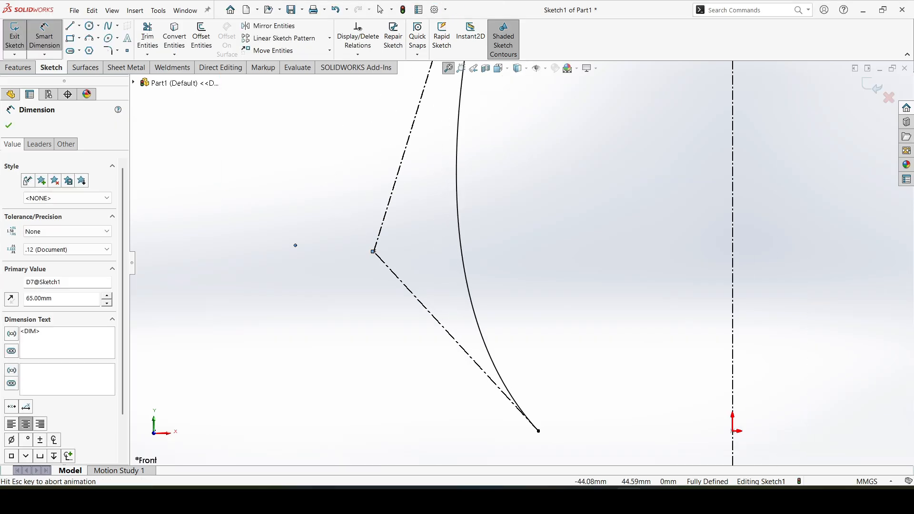
pyautogui.press('Escape')
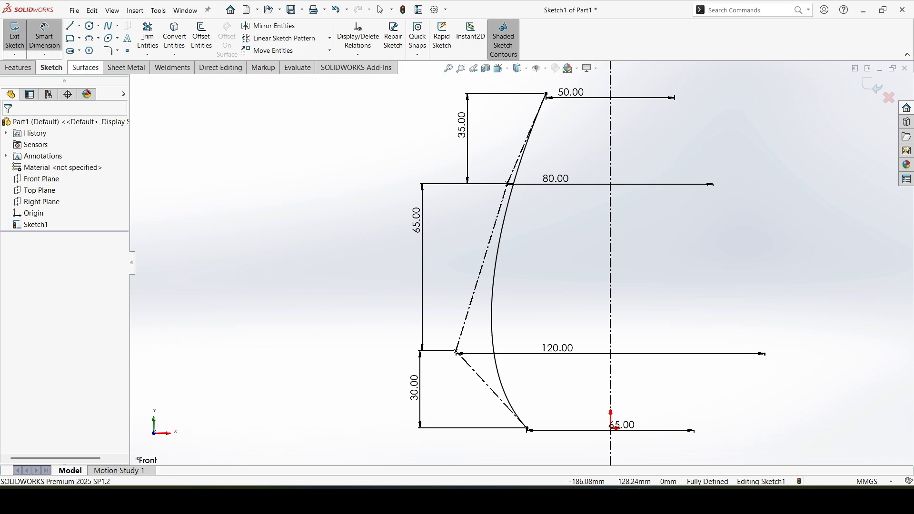
# Create a revolved surface from the spline profile, turning it 360 degrees about the vertical centerline
pyautogui.click(85, 67)
pyautogui.click(49, 36)
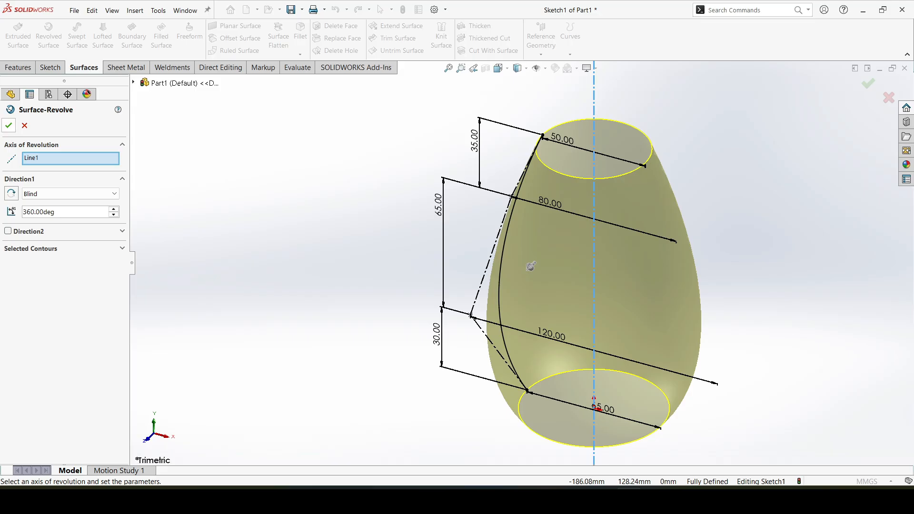
pyautogui.press('Return')
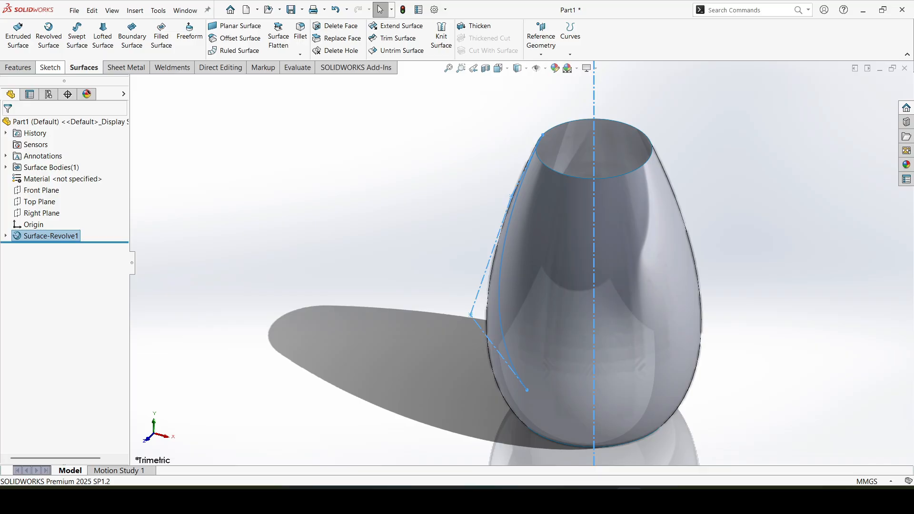
# Create a reference plane offset 50 mm from the Front Plane, in front of the vase surface
pyautogui.click(18, 67)
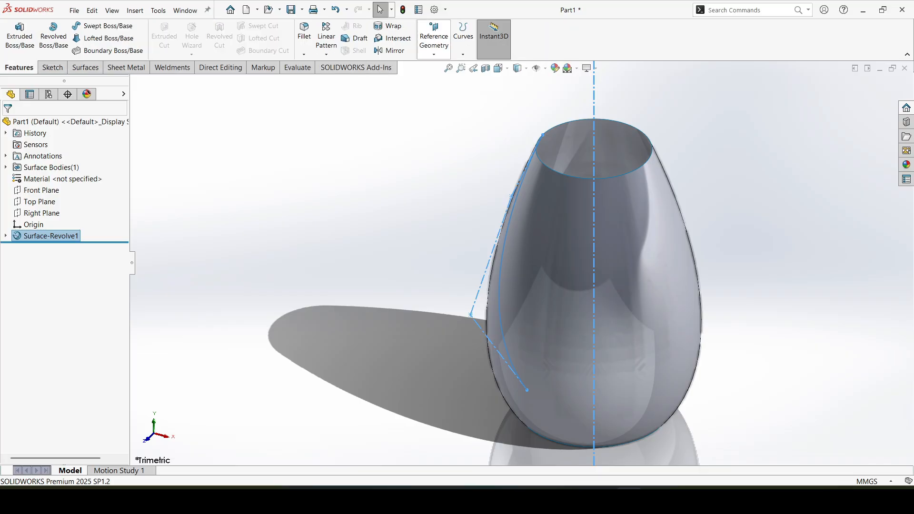
pyautogui.click(433, 40)
pyautogui.click(443, 67)
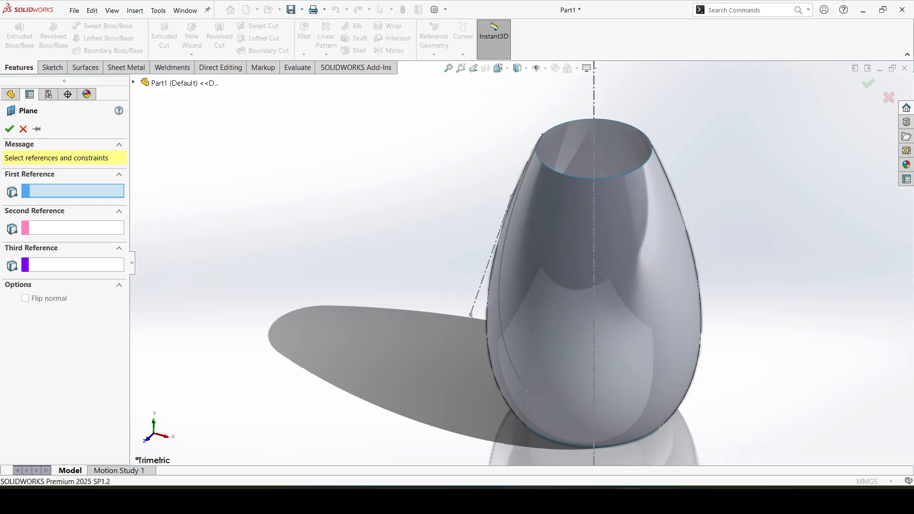
pyautogui.click(133, 82)
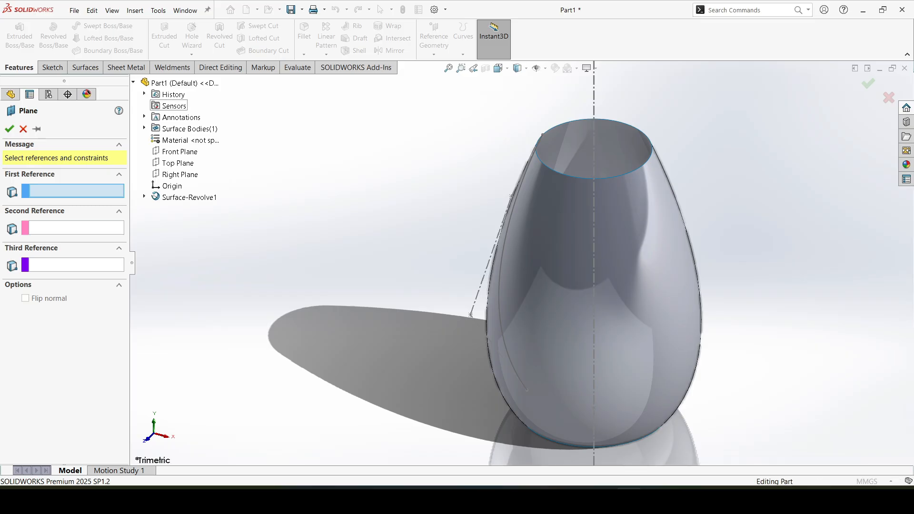
pyautogui.click(180, 152)
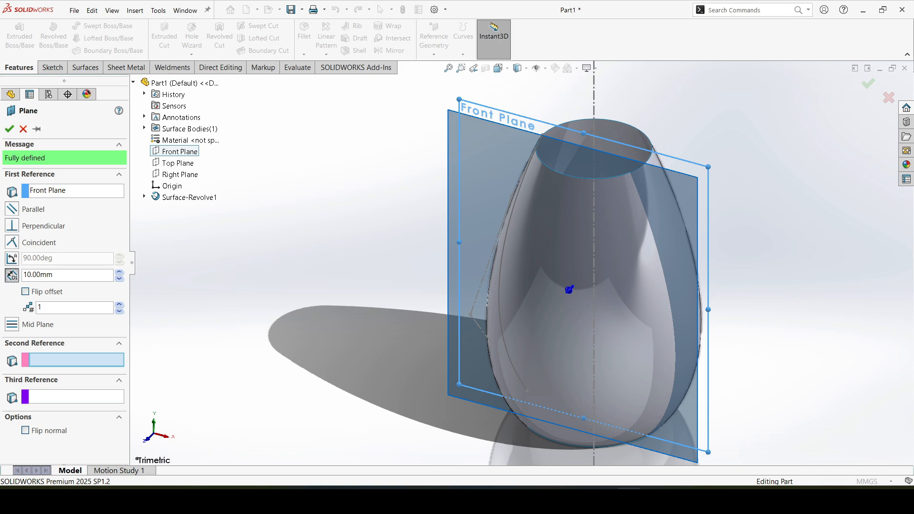
pyautogui.doubleClick(67, 274)
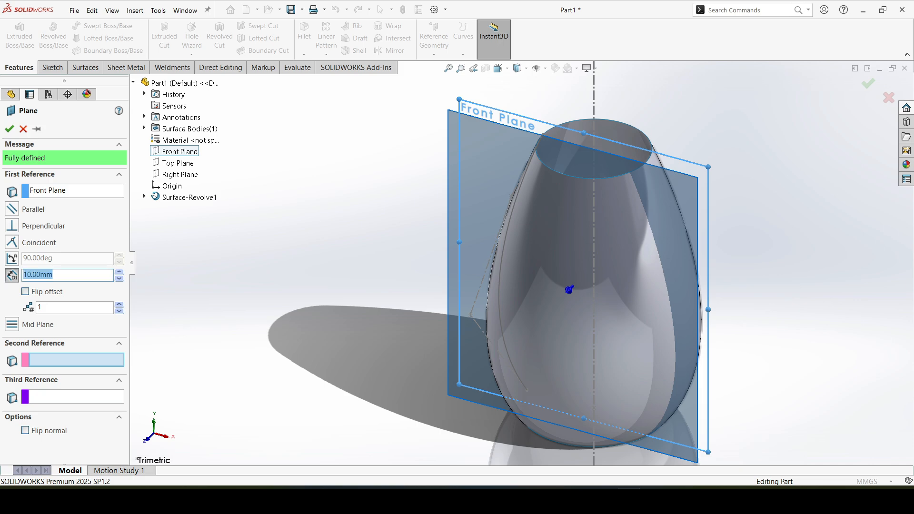
pyautogui.write('50')
pyautogui.press('Return')
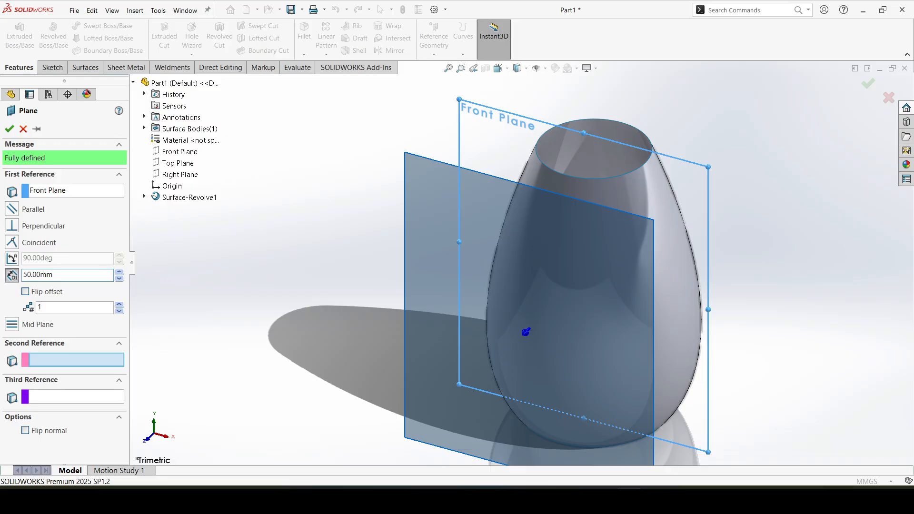
pyautogui.press('Return')
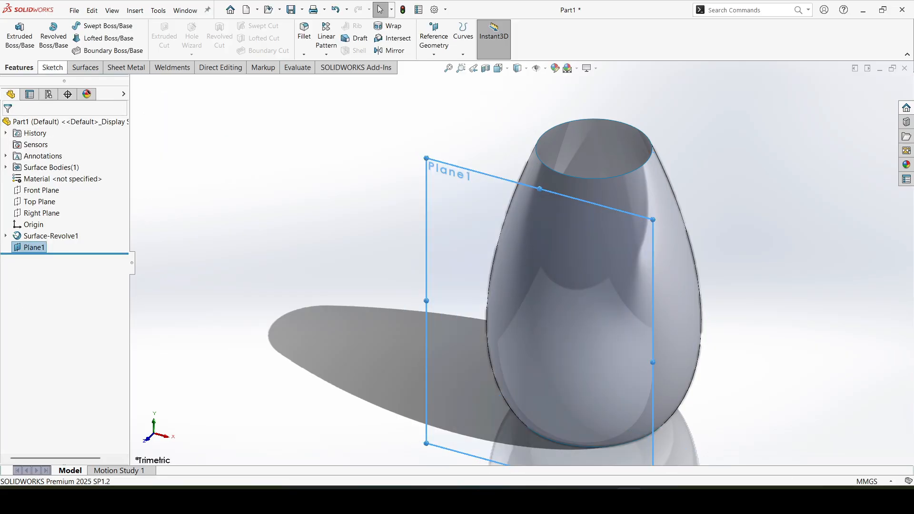
# Start a sketch on the new offset plane and draw a vertical, infinite-length centerline through the origin
pyautogui.click(51, 67)
pyautogui.click(15, 32)
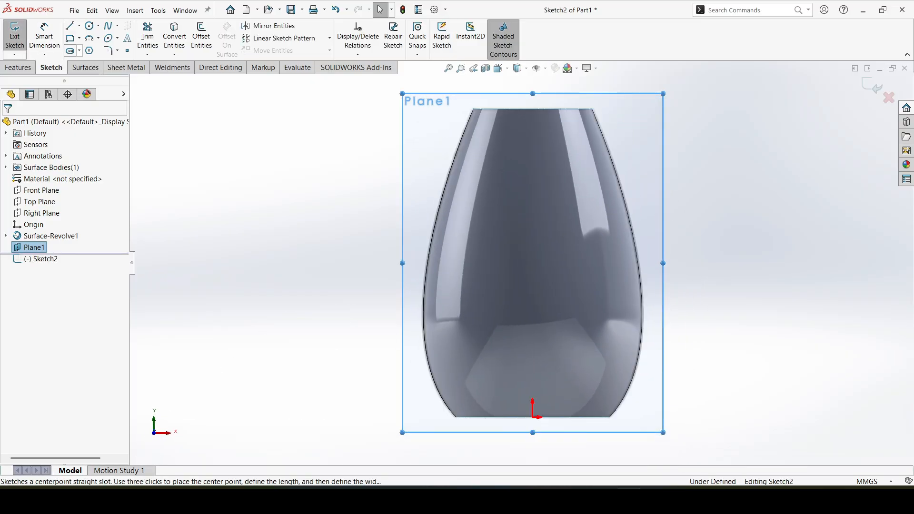
pyautogui.click(80, 26)
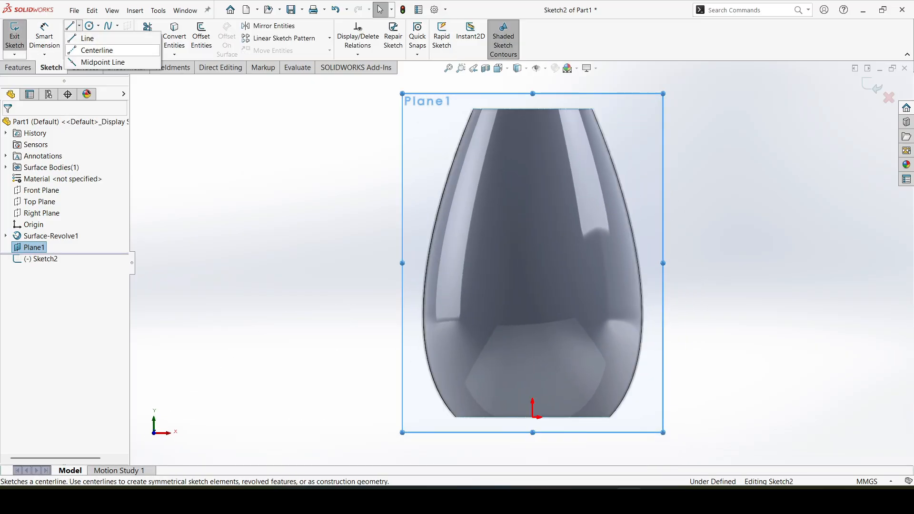
pyautogui.click(95, 50)
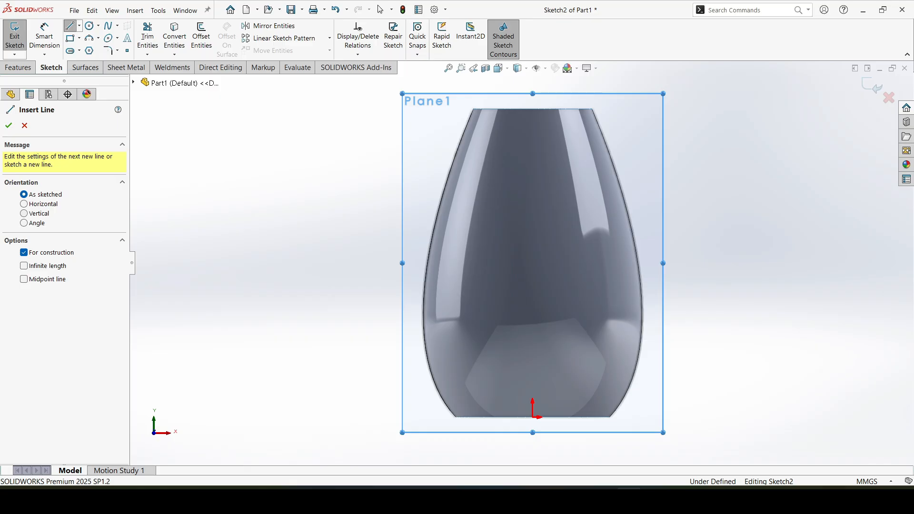
pyautogui.click(23, 213)
pyautogui.click(24, 265)
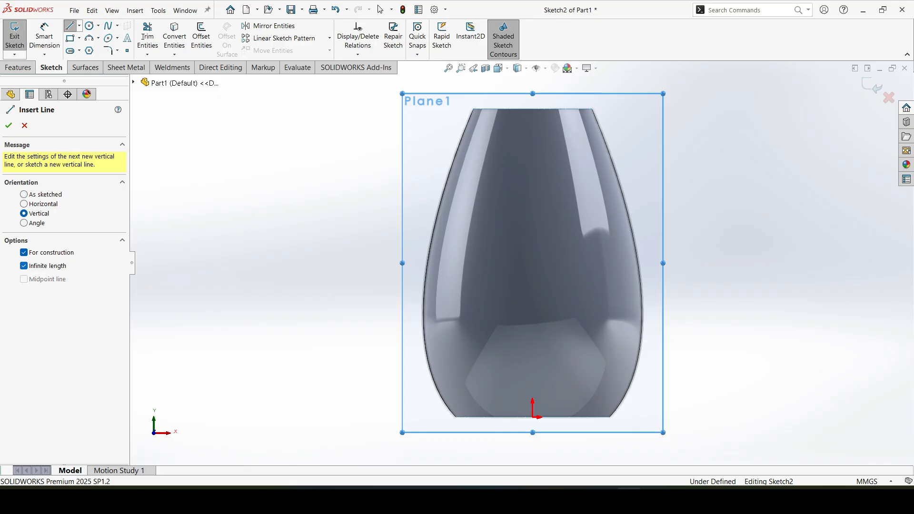
pyautogui.click(532, 417)
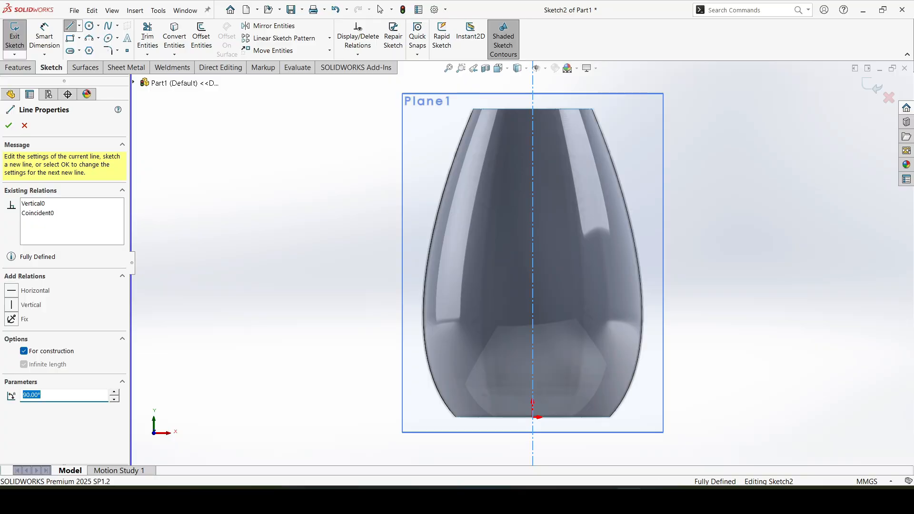
pyautogui.press('Escape')
# Draw a vertical construction line from the vase's top edge to its bottom edge, about 9 mm right of the centerline
pyautogui.click(79, 26)
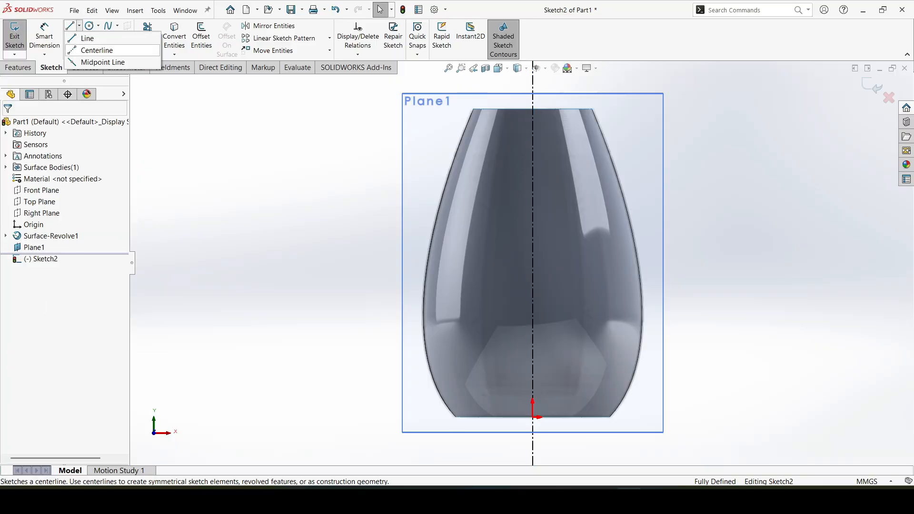
pyautogui.click(95, 50)
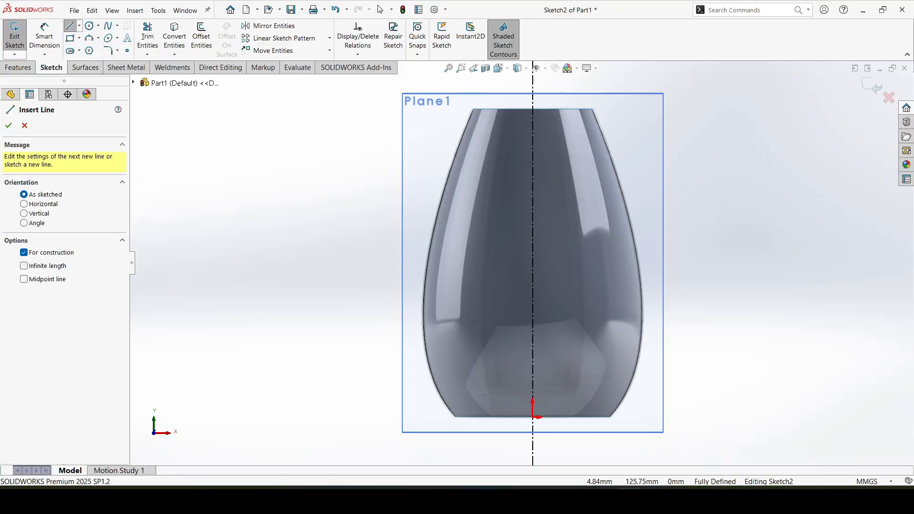
pyautogui.click(532, 109)
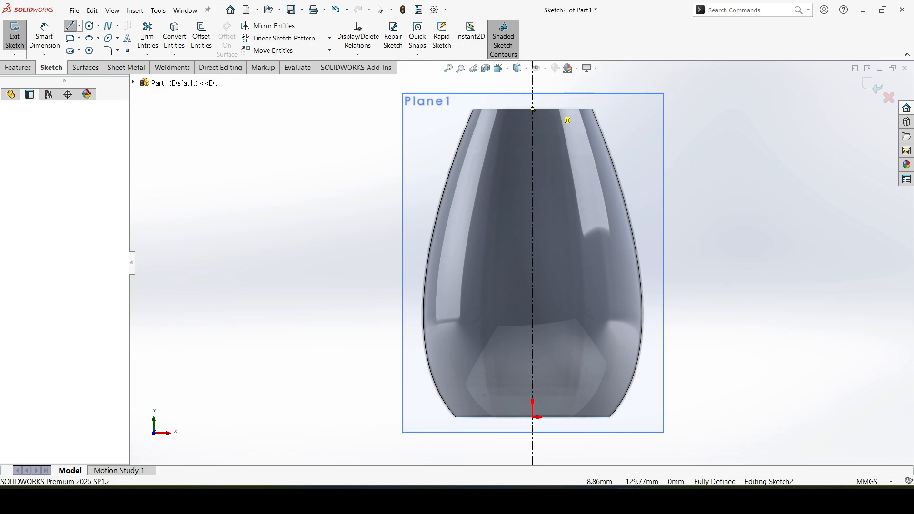
pyautogui.click(553, 417)
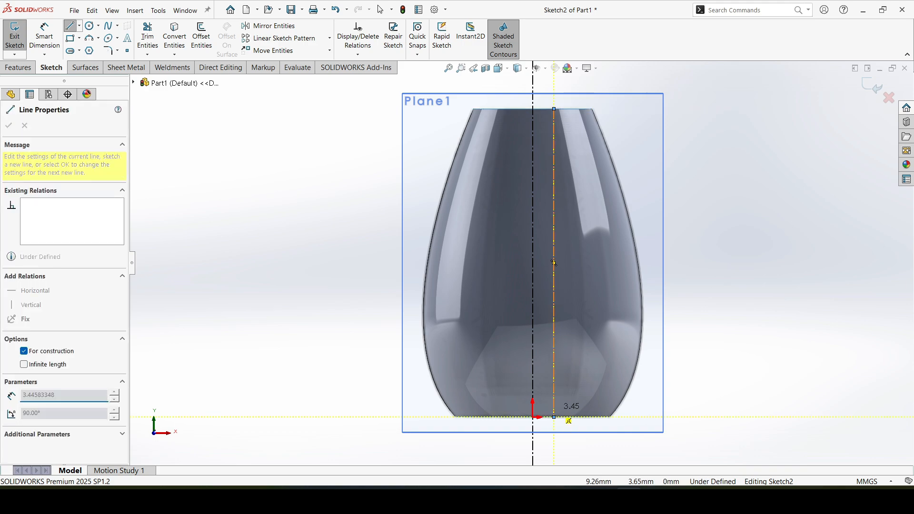
pyautogui.press('Escape')
pyautogui.press('Escape')
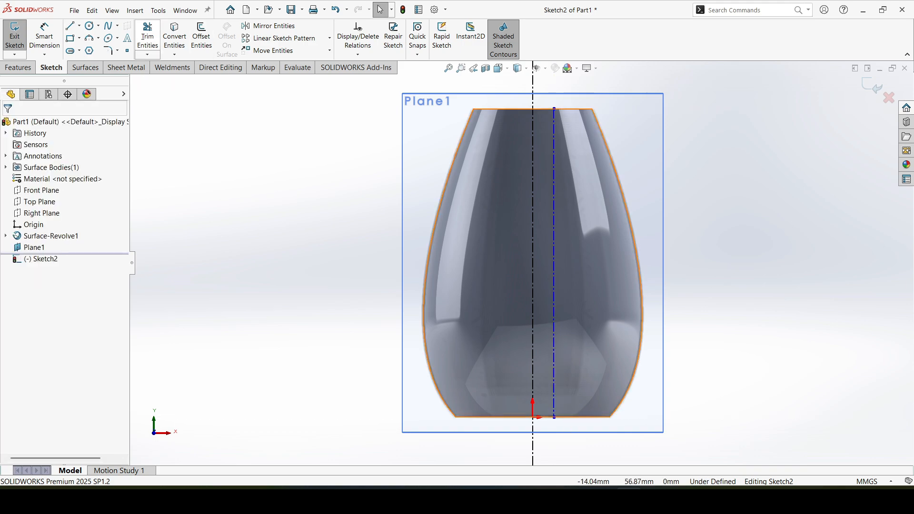
# Draw a second vertical construction line between the vase's top and bottom edges, about 9 mm left of the centerline
pyautogui.click(79, 26)
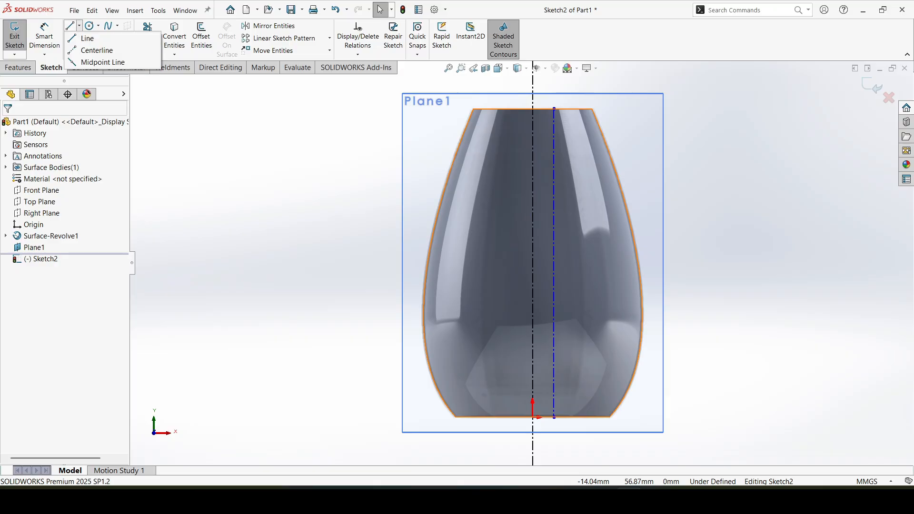
pyautogui.click(95, 46)
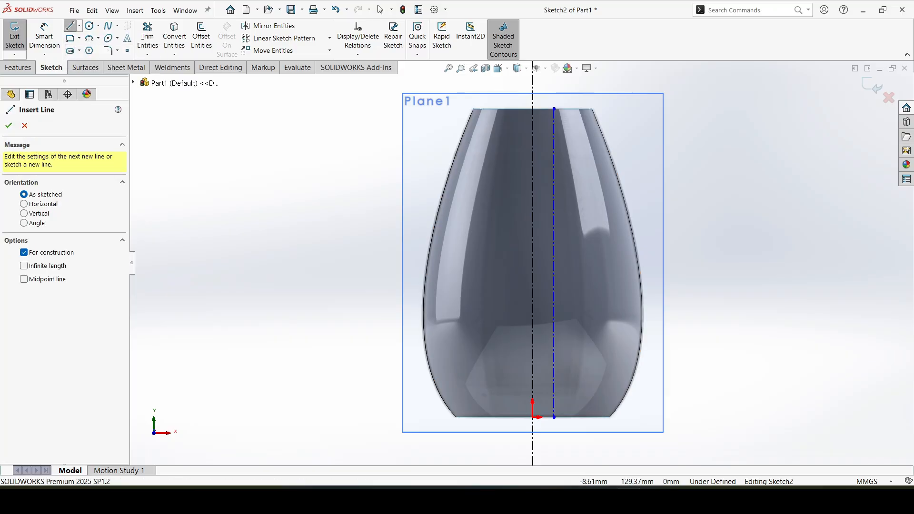
pyautogui.click(512, 109)
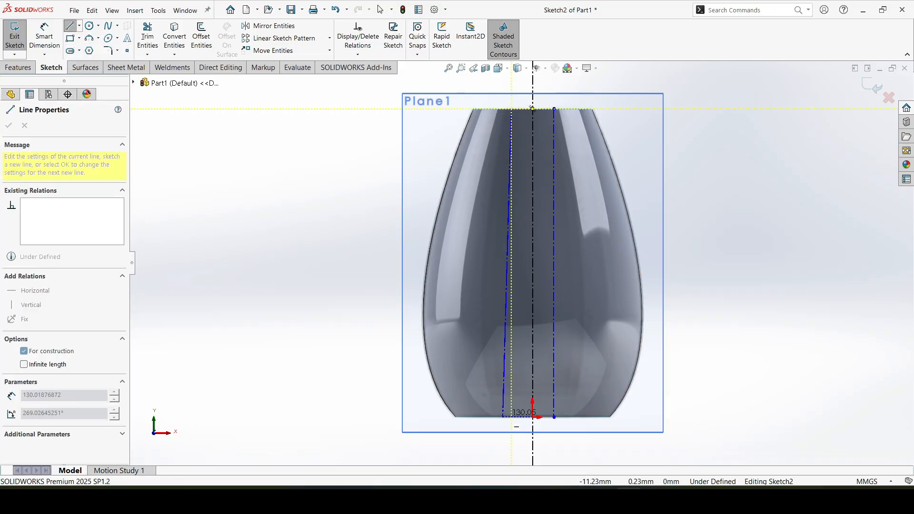
pyautogui.click(511, 417)
pyautogui.press('Escape')
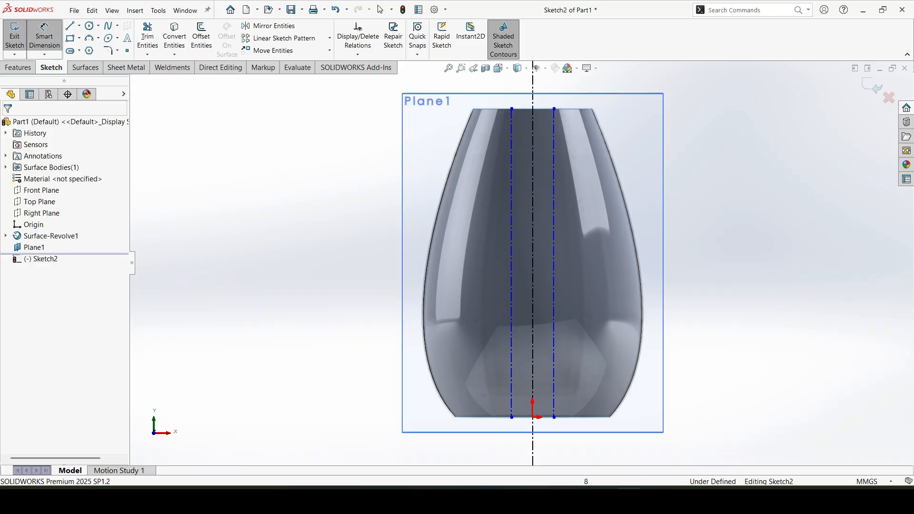
# Dimension the right vertical construction line 6 mm from the centerline
pyautogui.click(533, 413)
pyautogui.click(532, 374)
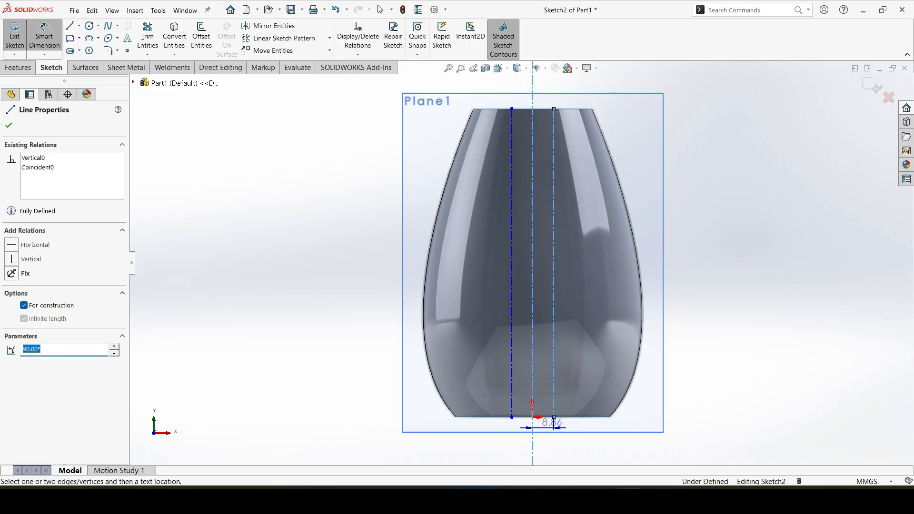
pyautogui.click(556, 447)
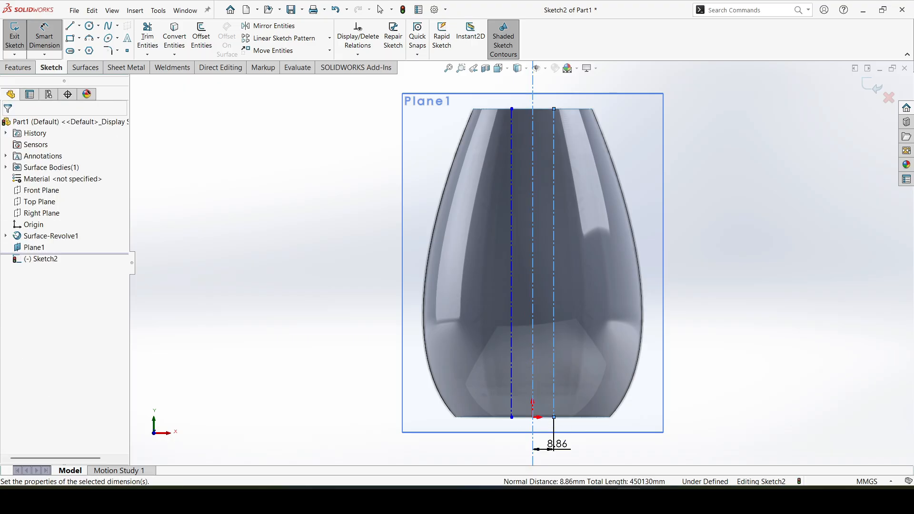
pyautogui.press('Return')
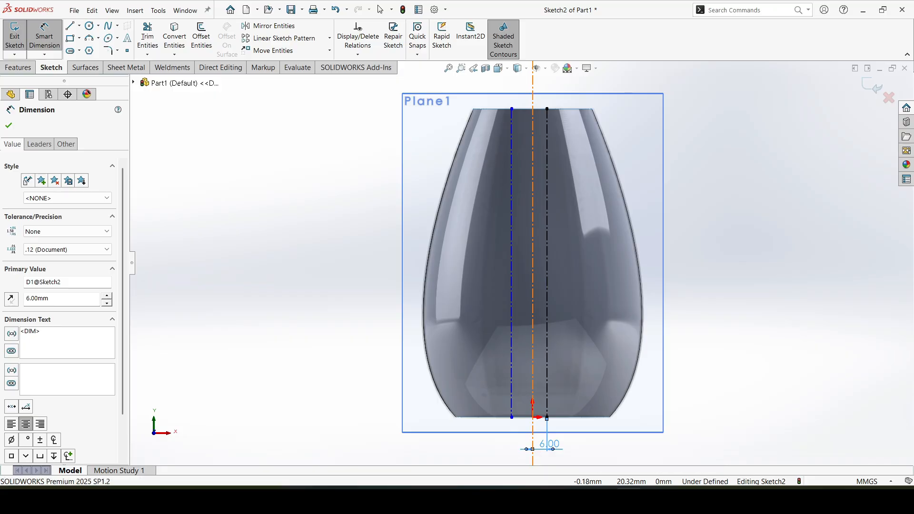
# Dimension the left vertical construction line 6 mm from the centerline
pyautogui.click(511, 264)
pyautogui.click(532, 383)
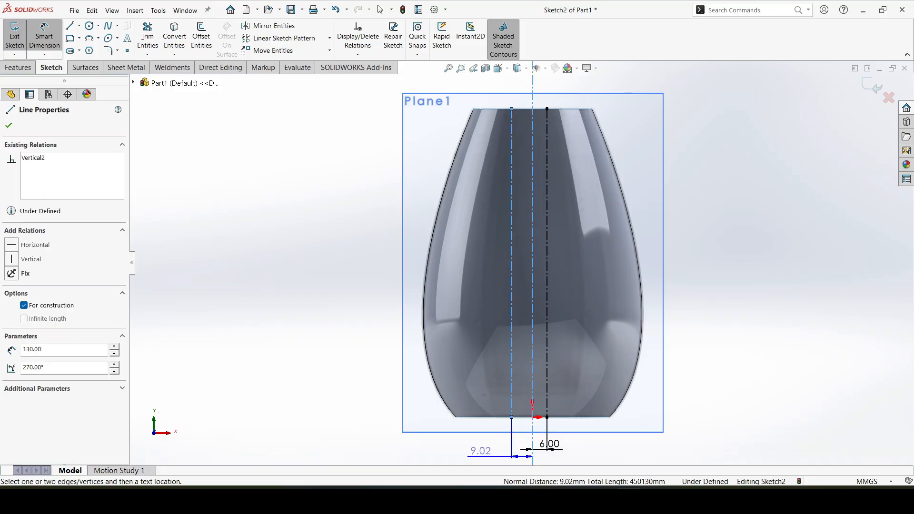
pyautogui.click(480, 449)
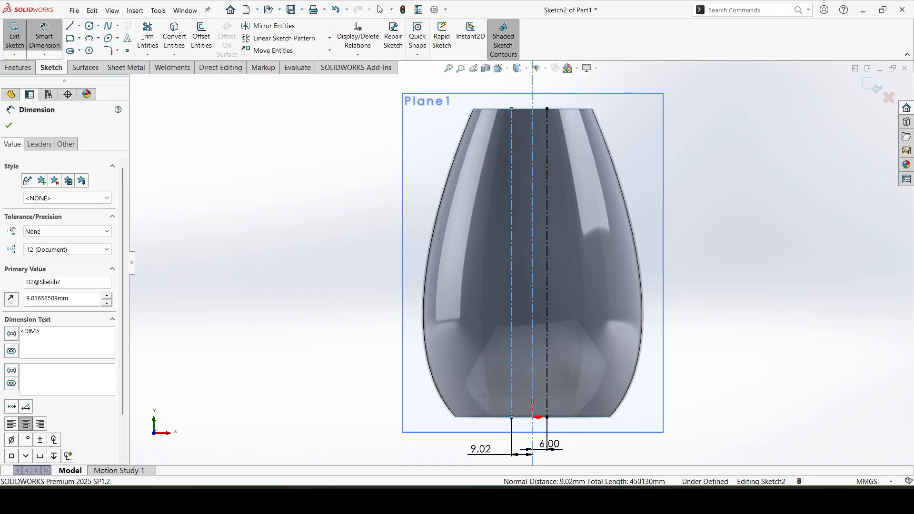
pyautogui.write('6')
pyautogui.press('Return')
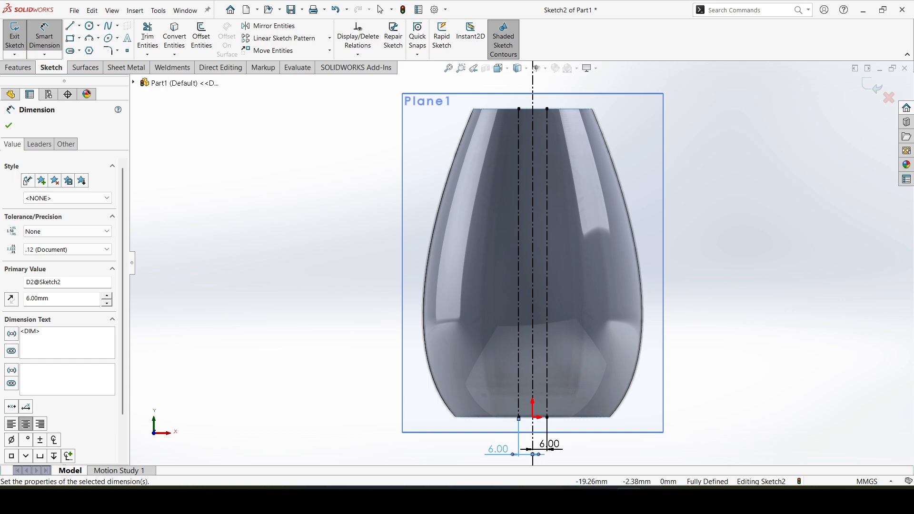
# Use the Segment command to place 8 equally spaced sketch points along the right construction line
pyautogui.click(743, 10)
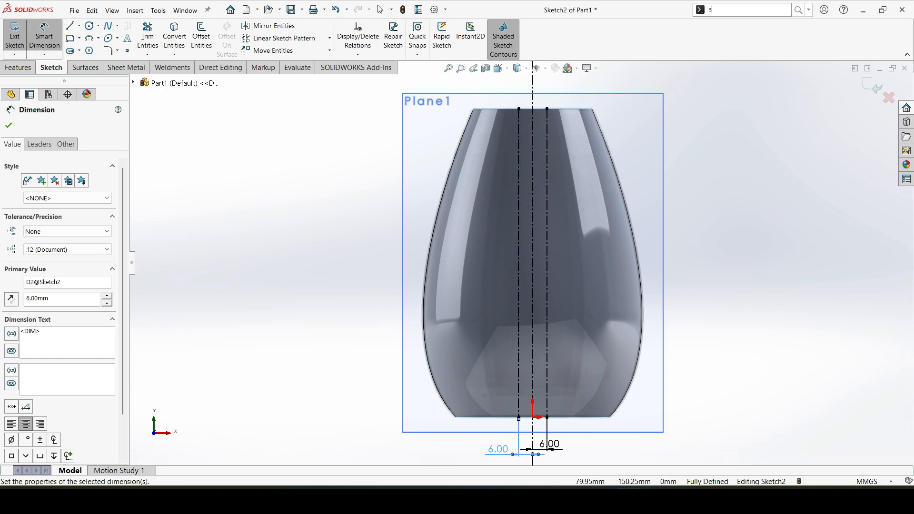
pyautogui.write('segmen')
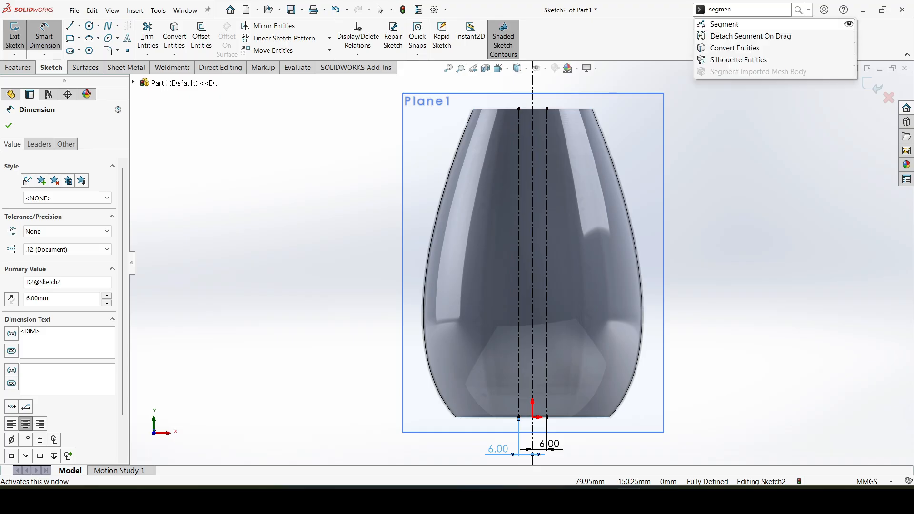
pyautogui.press('Return')
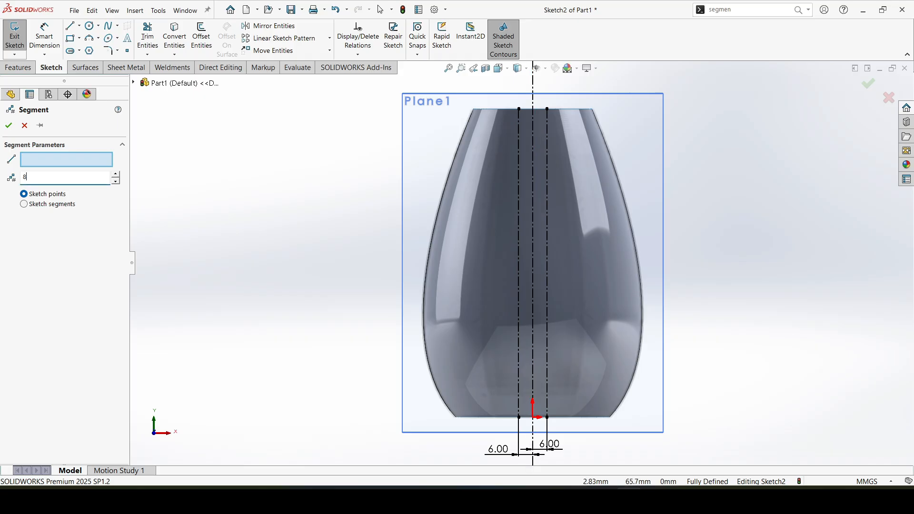
pyautogui.click(547, 260)
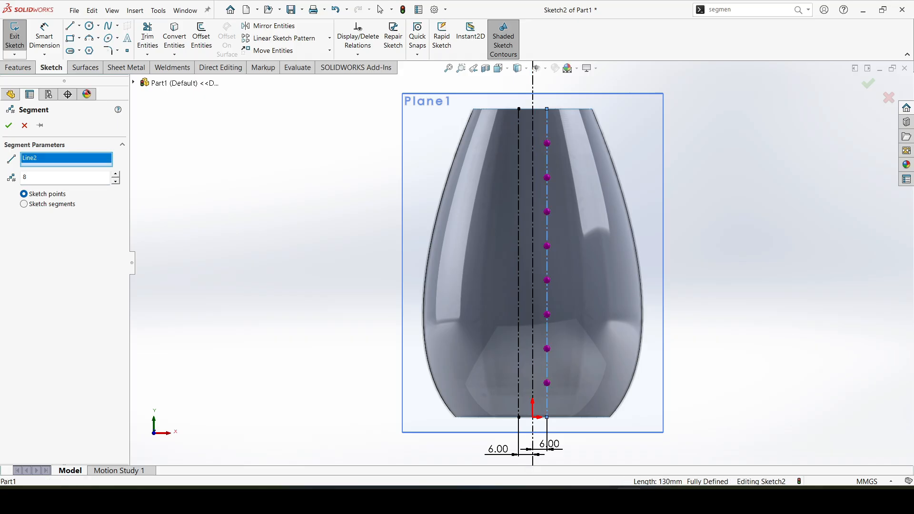
pyautogui.click(8, 126)
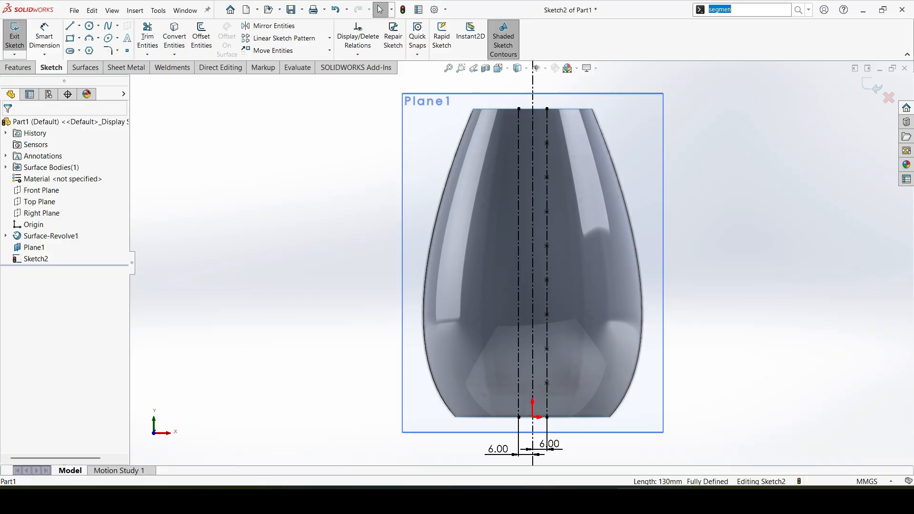
# Place 8 equally spaced sketch points along the left construction line with the Segment command
pyautogui.write('segme')
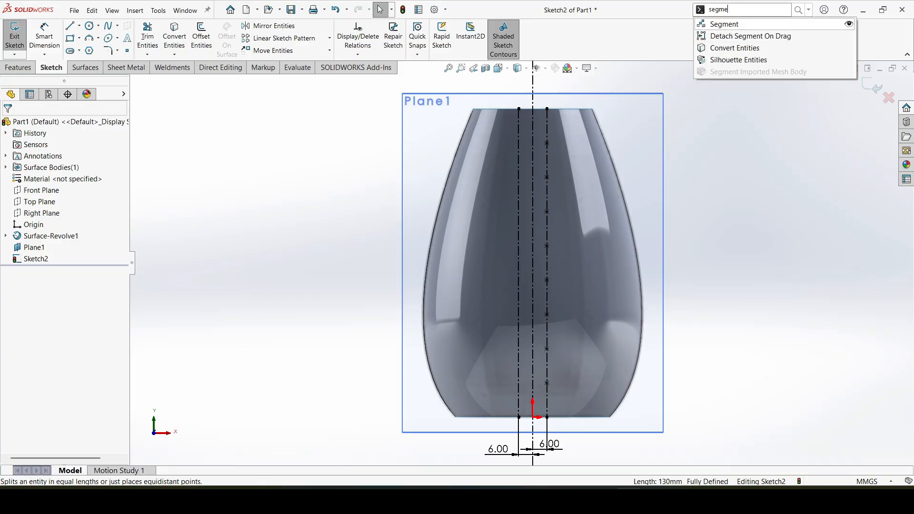
pyautogui.press('Return')
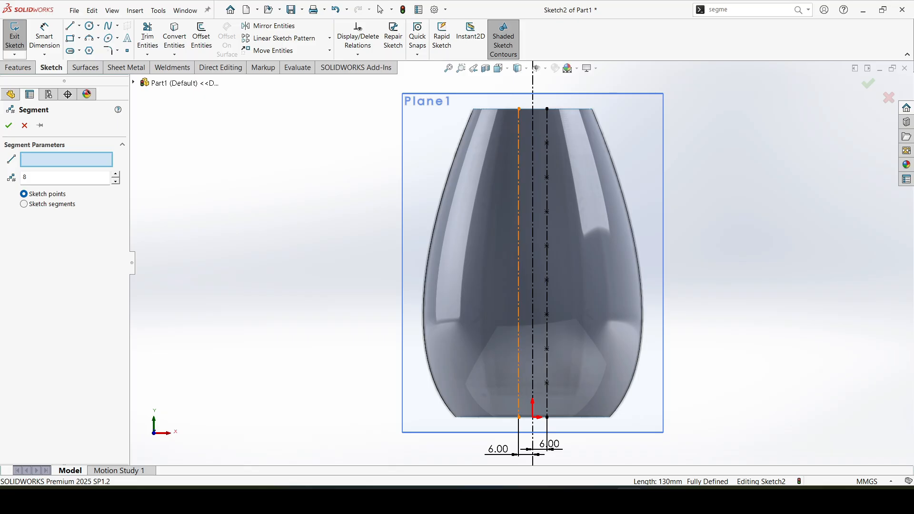
pyautogui.click(518, 262)
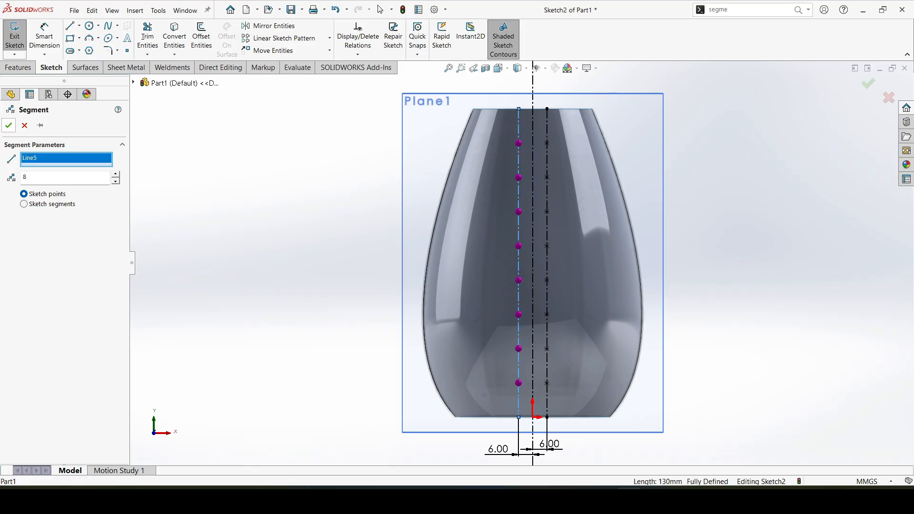
pyautogui.click(8, 125)
# Draw a nine-segment zigzag line from the vase's top edge near the left construction line, through alternating division points, to the right construction line's bottom end
pyautogui.click(70, 25)
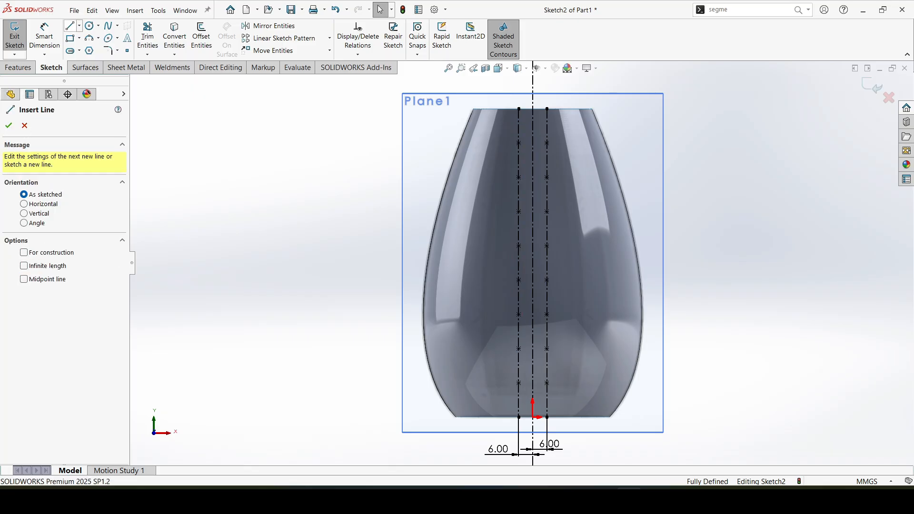
pyautogui.click(532, 108)
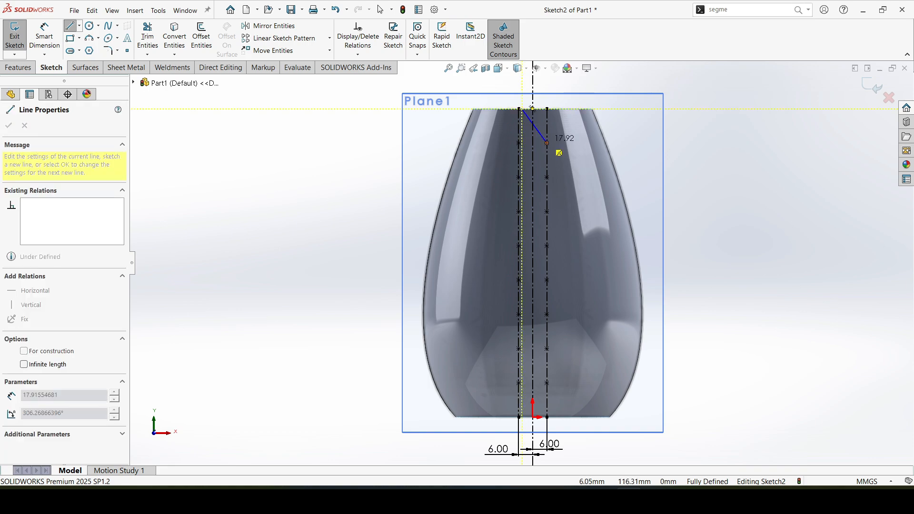
pyautogui.click(547, 143)
pyautogui.click(518, 177)
pyautogui.click(546, 211)
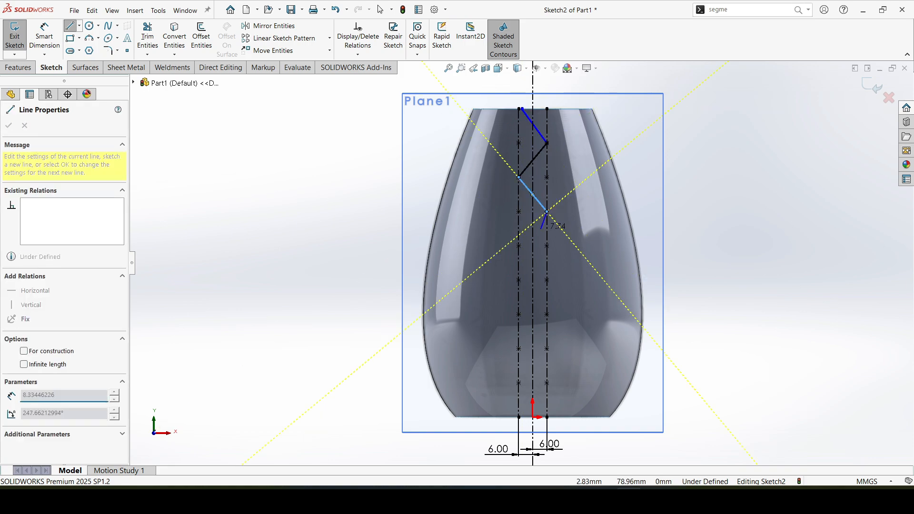
pyautogui.click(518, 246)
pyautogui.click(547, 280)
pyautogui.click(518, 314)
pyautogui.click(547, 348)
pyautogui.click(518, 382)
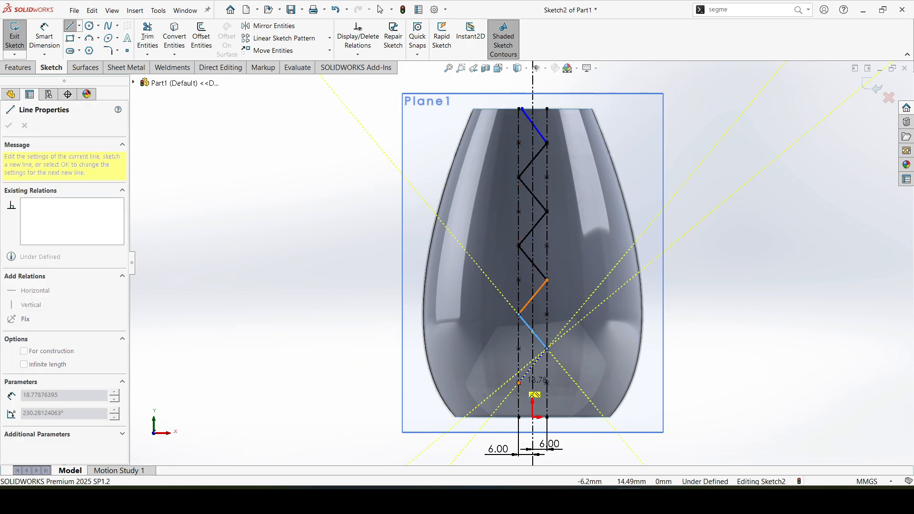
pyautogui.click(547, 417)
pyautogui.press('Escape')
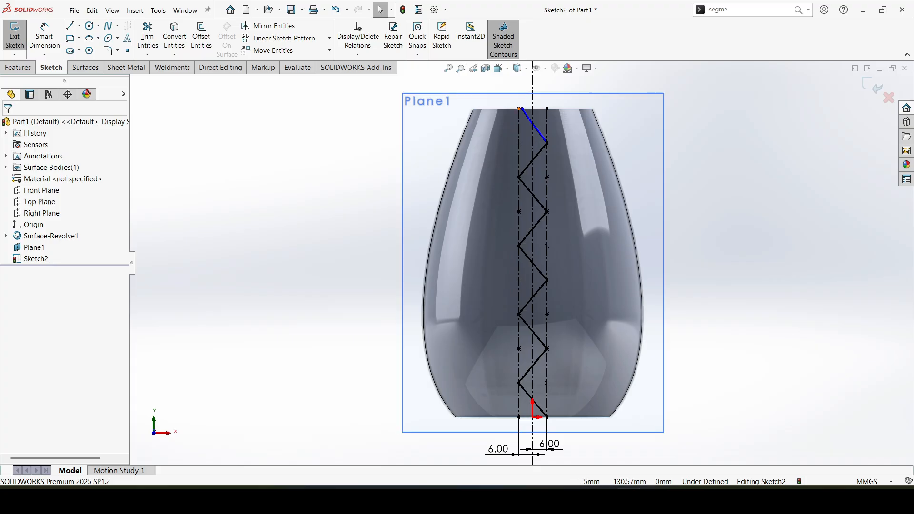
# Make the zigzag's free top endpoint coincident with the top endpoint of the left construction line
pyautogui.scroll(-5, 518, 108)
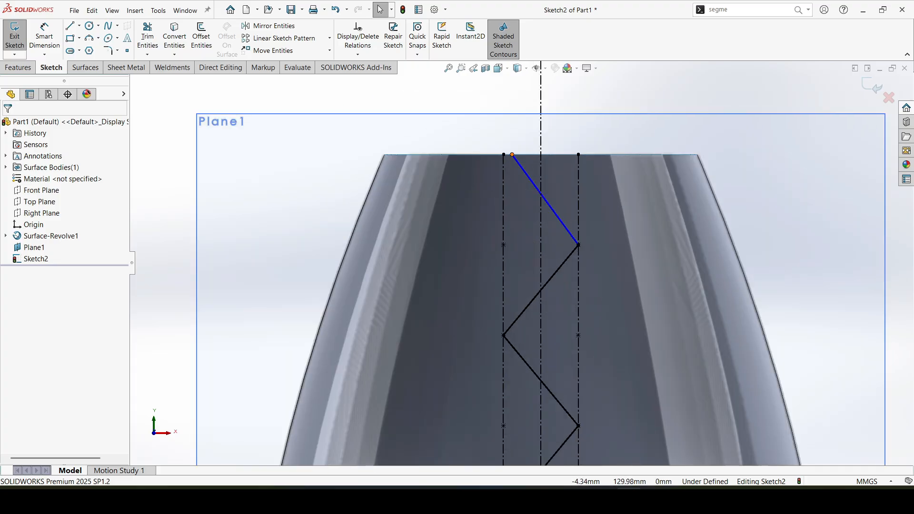
pyautogui.click(512, 154)
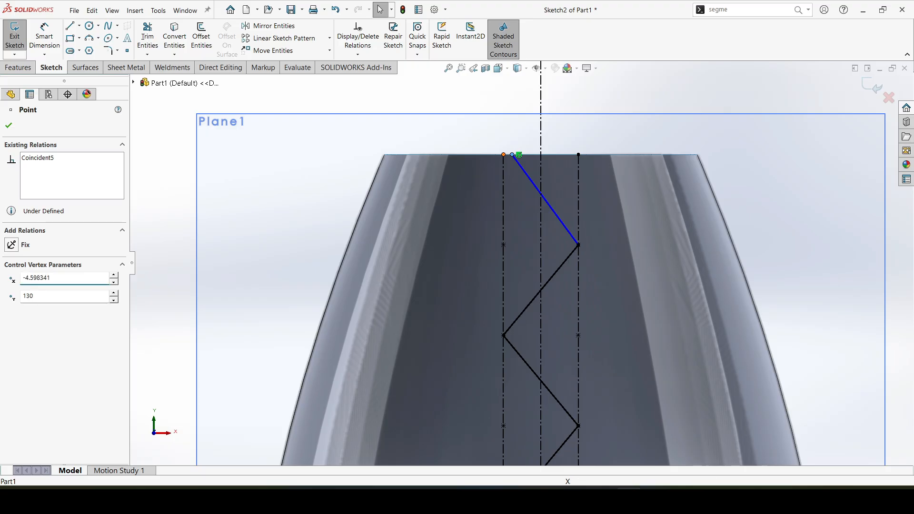
pyautogui.click(11, 322)
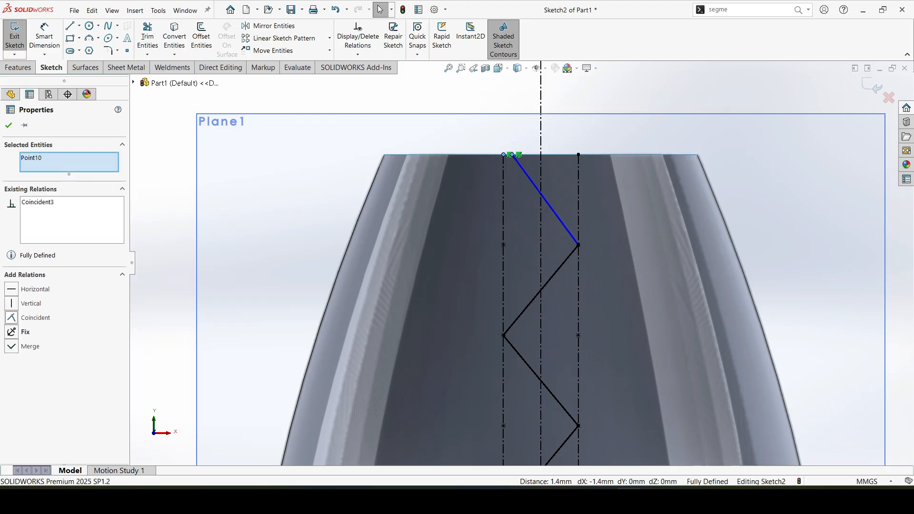
pyautogui.press('Escape')
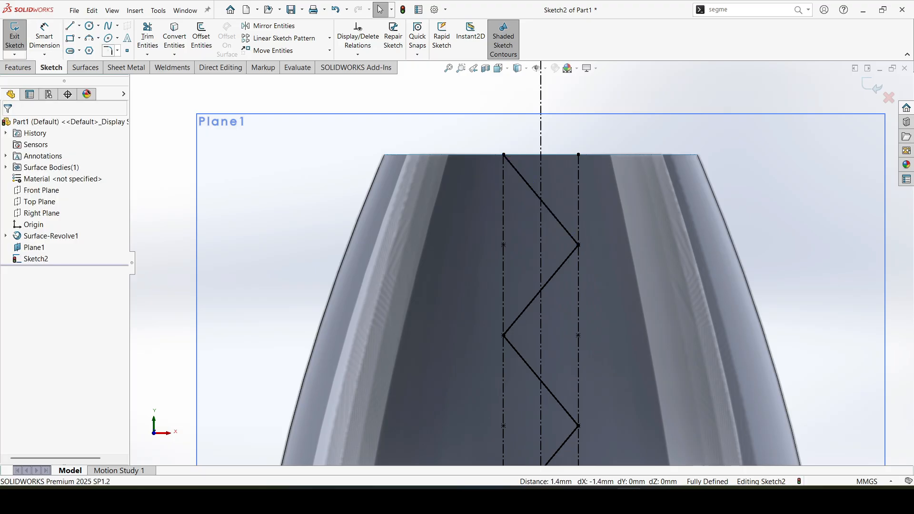
# Round all eight inner corners of the zigzag with 10 mm sketch fillets and exit the sketch
pyautogui.click(108, 50)
pyautogui.click(448, 68)
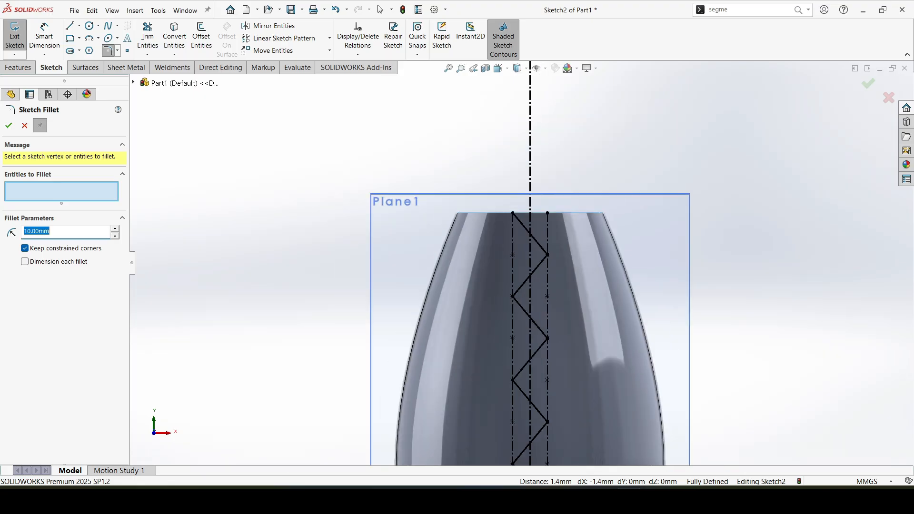
pyautogui.click(448, 68)
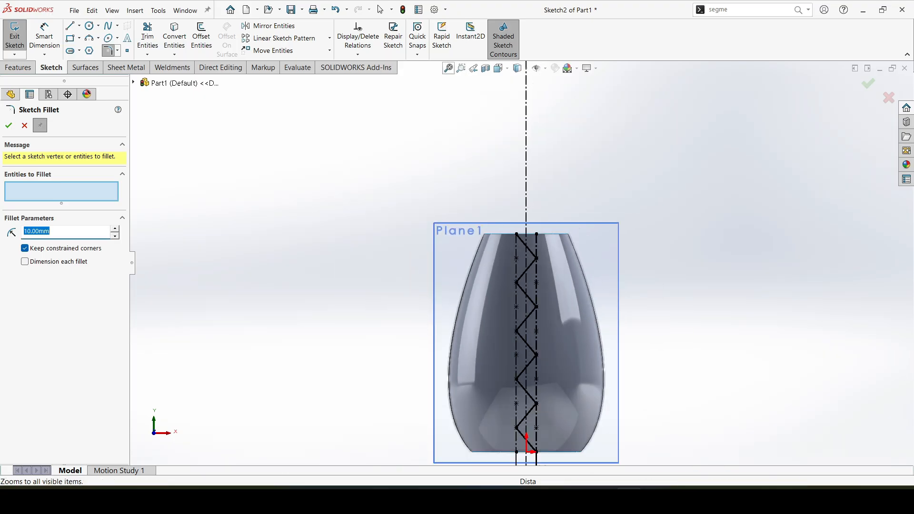
pyautogui.click(521, 124)
pyautogui.click(521, 154)
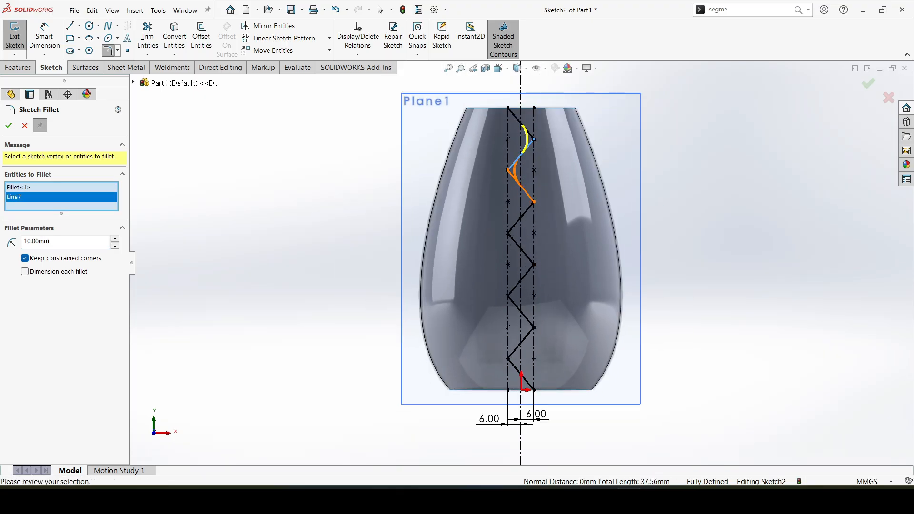
pyautogui.click(521, 186)
pyautogui.click(520, 217)
pyautogui.click(520, 249)
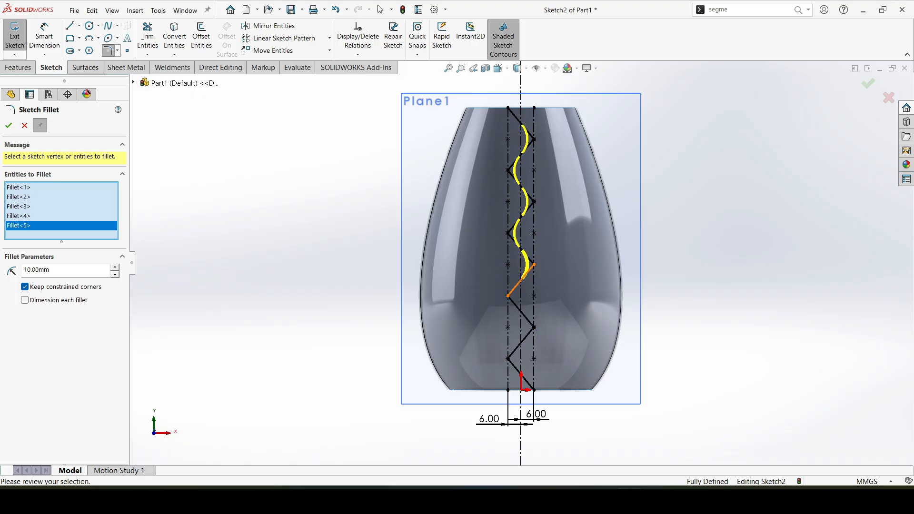
pyautogui.click(520, 280)
pyautogui.click(520, 312)
pyautogui.click(521, 343)
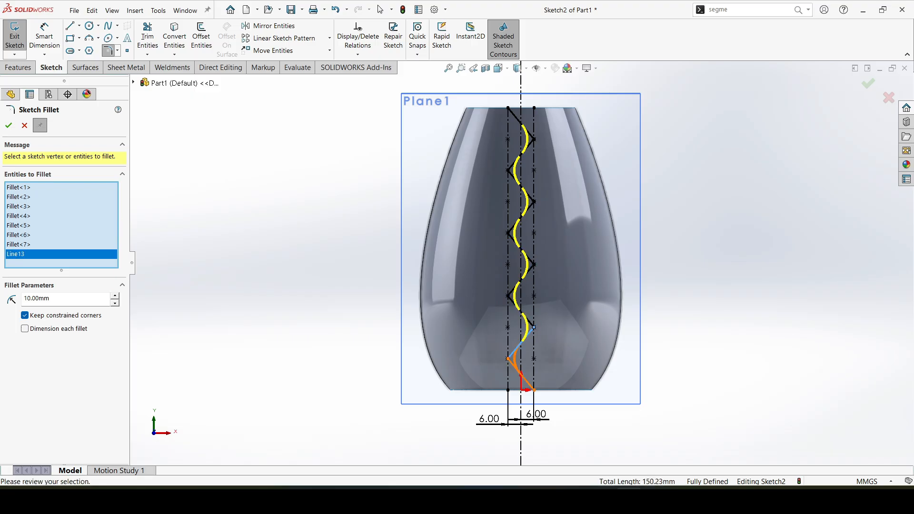
pyautogui.click(521, 373)
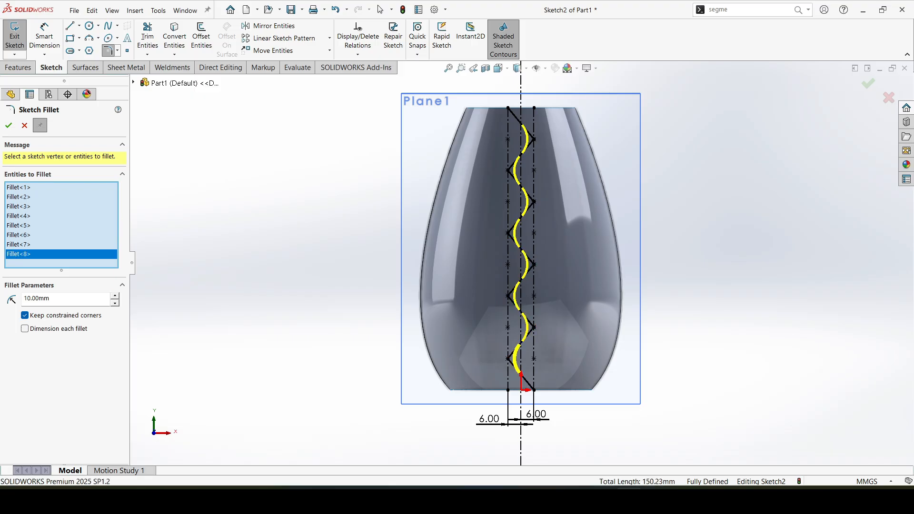
pyautogui.click(8, 125)
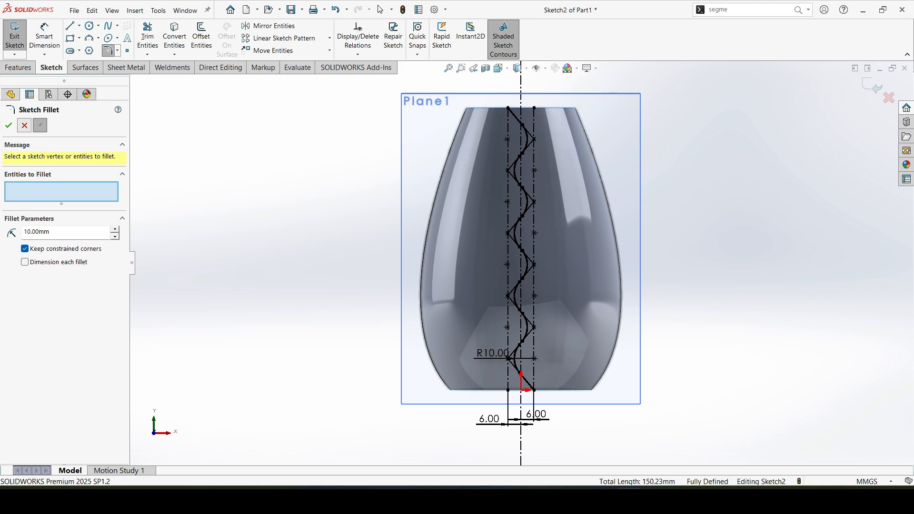
pyautogui.click(380, 9)
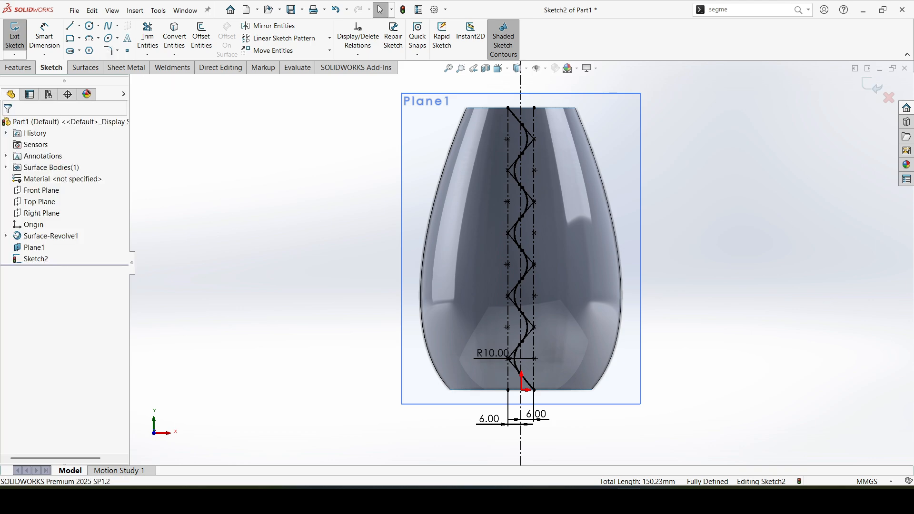
pyautogui.click(14, 35)
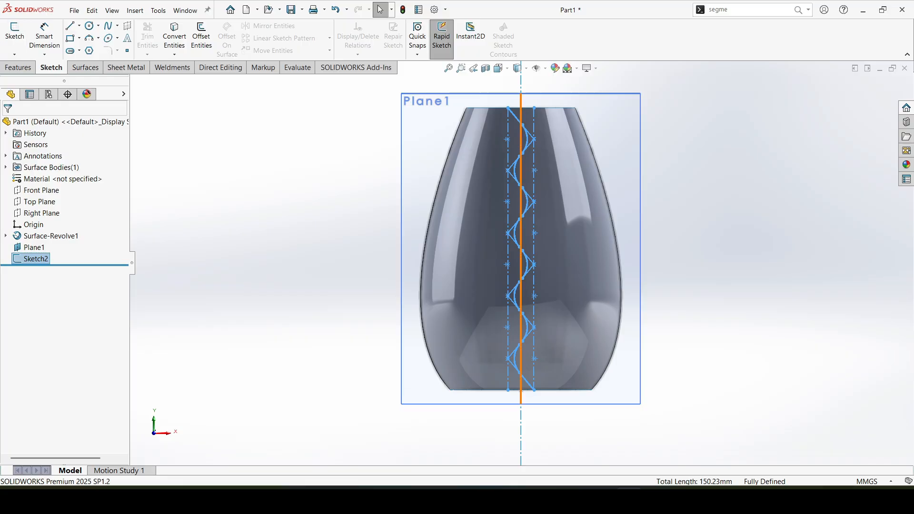
# Start a sketch on the Front Plane and draw a vertical line from the origin up to the vase's top edge
pyautogui.click(41, 190)
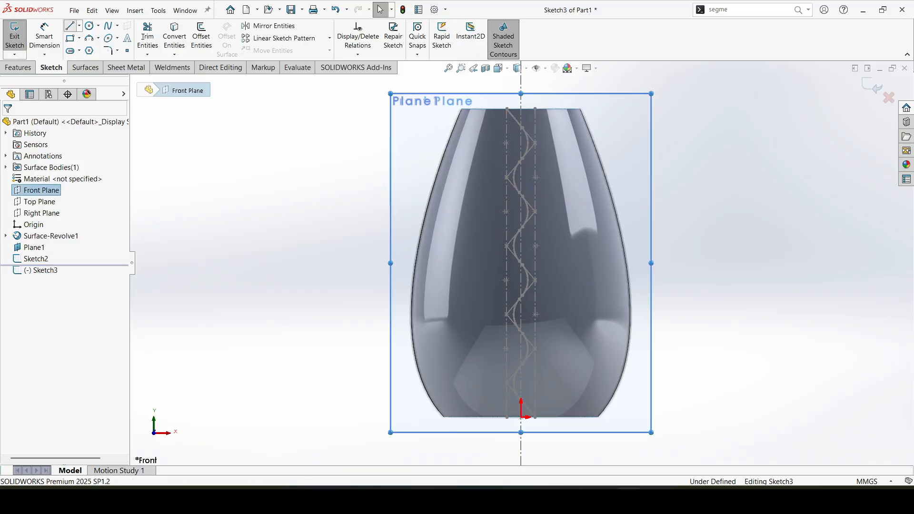
pyautogui.click(70, 26)
pyautogui.click(521, 417)
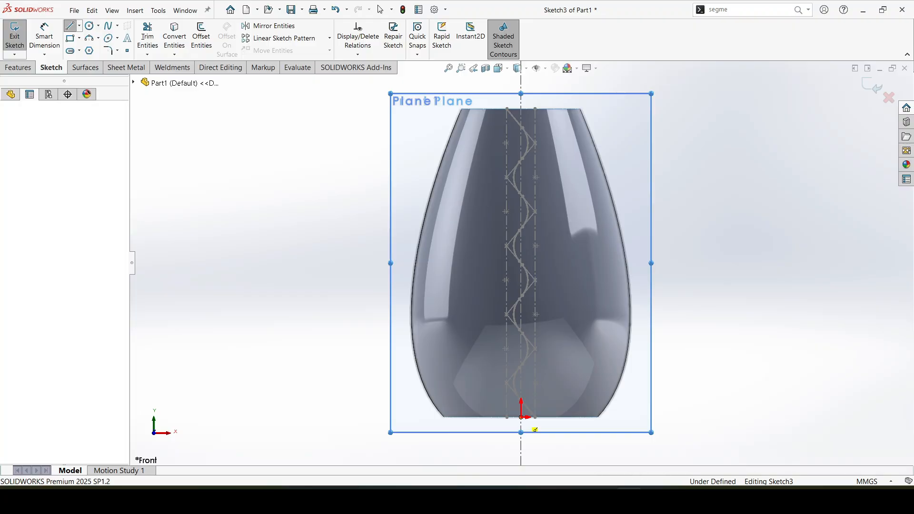
pyautogui.click(520, 109)
pyautogui.press('Escape')
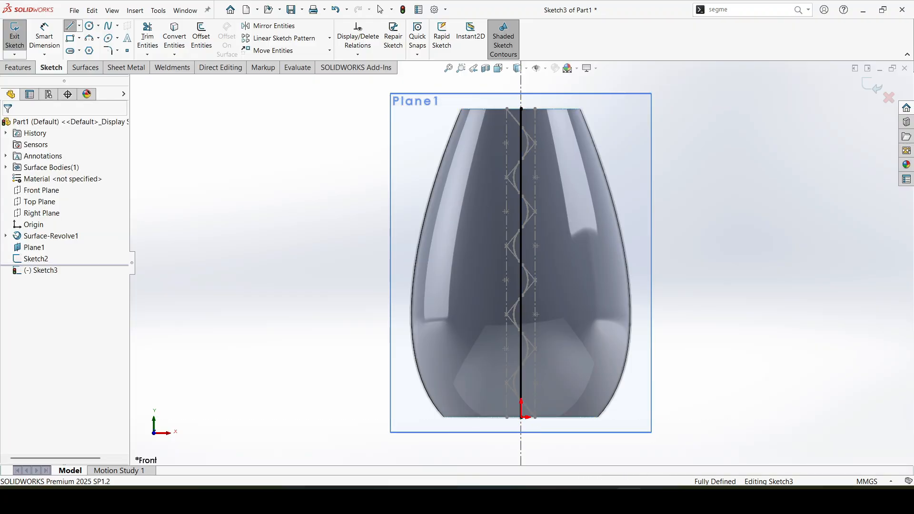
# Exit the sketch and loft a surface from the vertical line sketch to the full tangent chain of the filleted zigzag as an open group
pyautogui.click(380, 10)
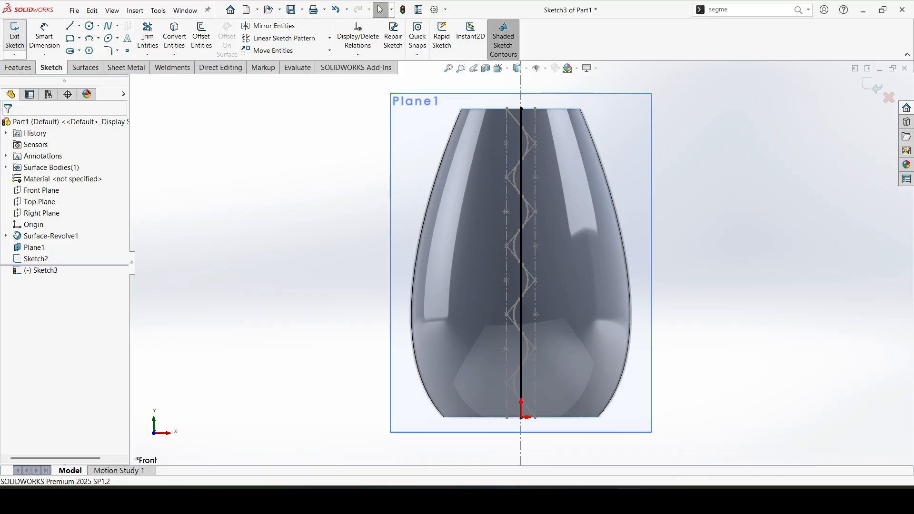
pyautogui.hotkey('ctrl', 'b')
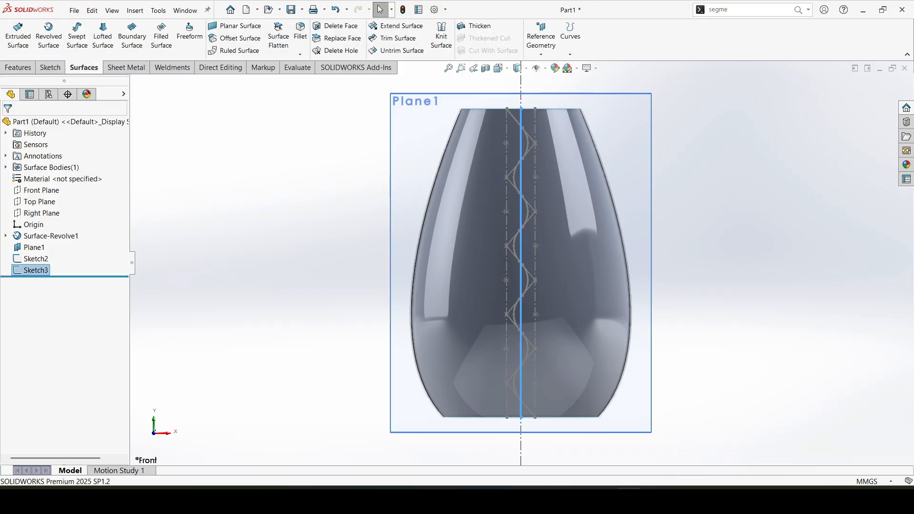
pyautogui.click(103, 36)
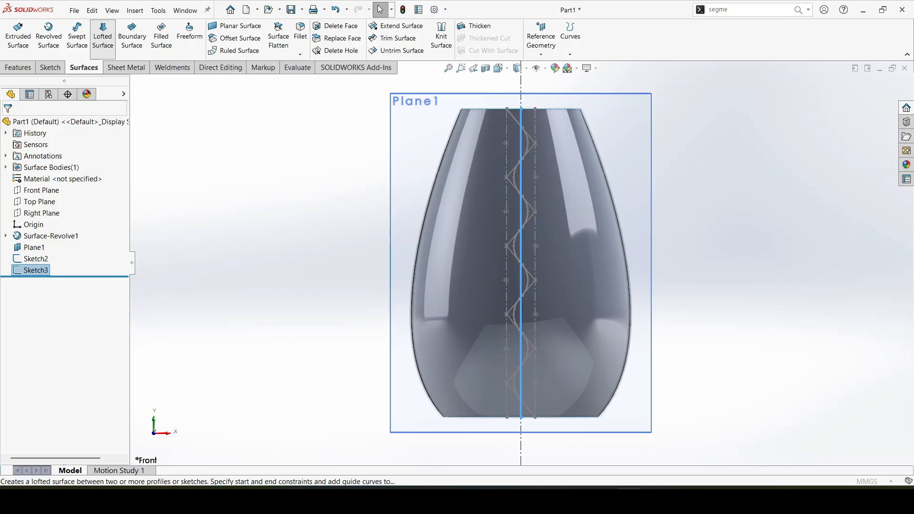
pyautogui.scroll(3, 520, 263)
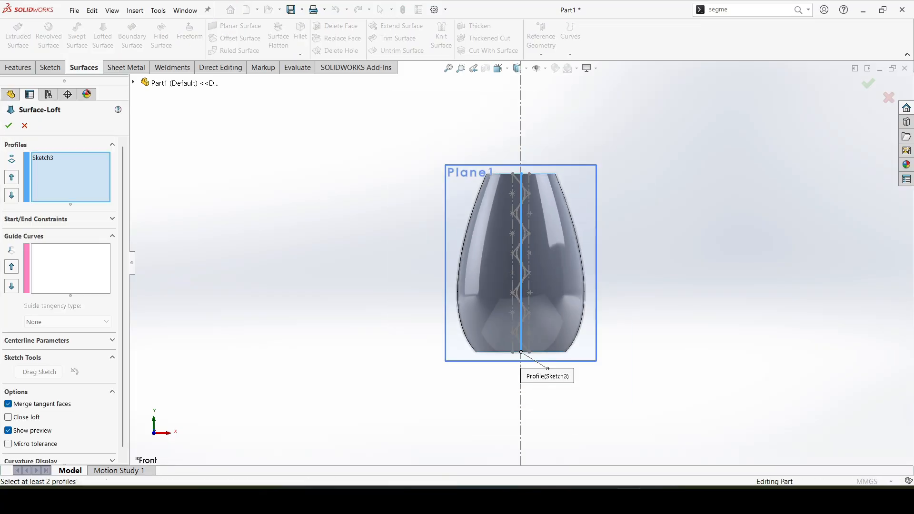
pyautogui.moveTo(521, 263); pyautogui.dragTo(476, 310, button='middle')
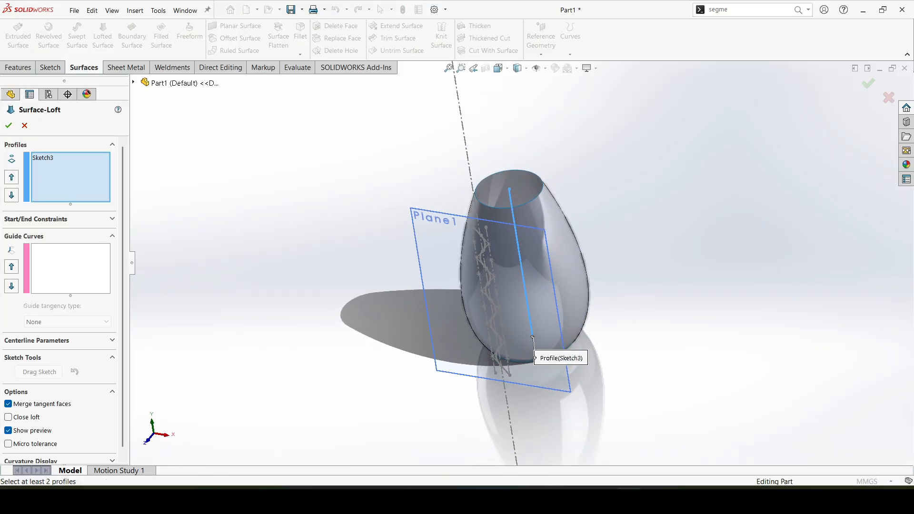
pyautogui.rightClick(56, 170)
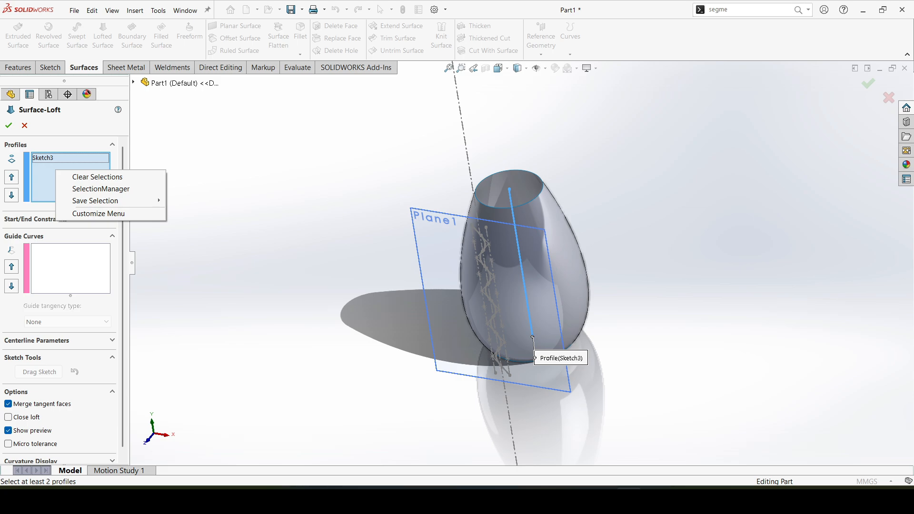
pyautogui.click(101, 188)
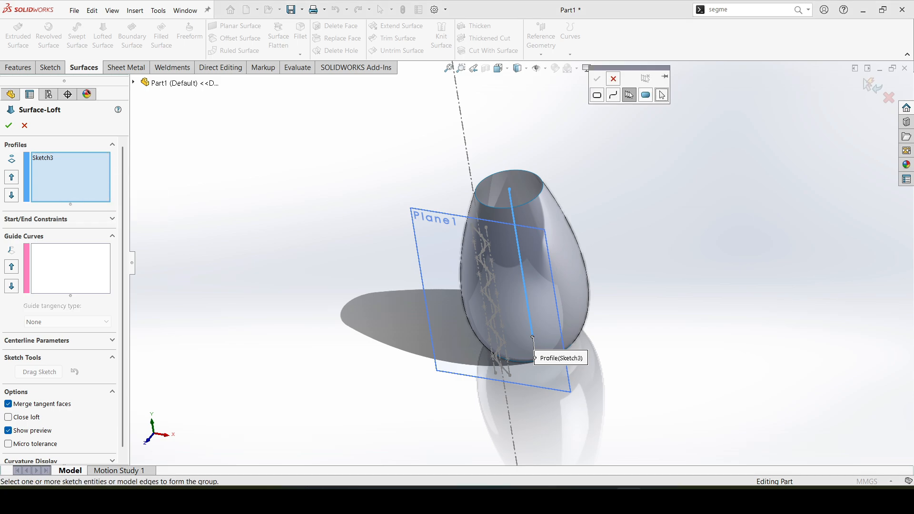
pyautogui.scroll(-5, 519, 247)
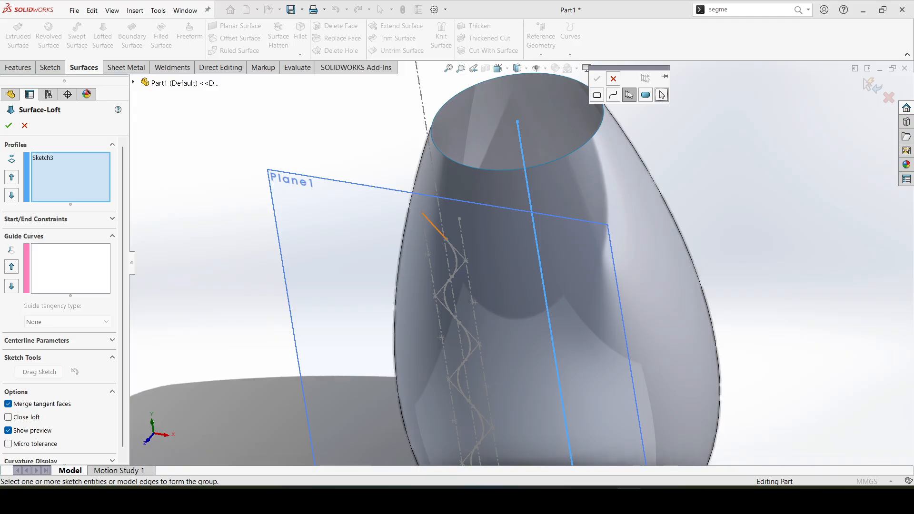
pyautogui.click(445, 237)
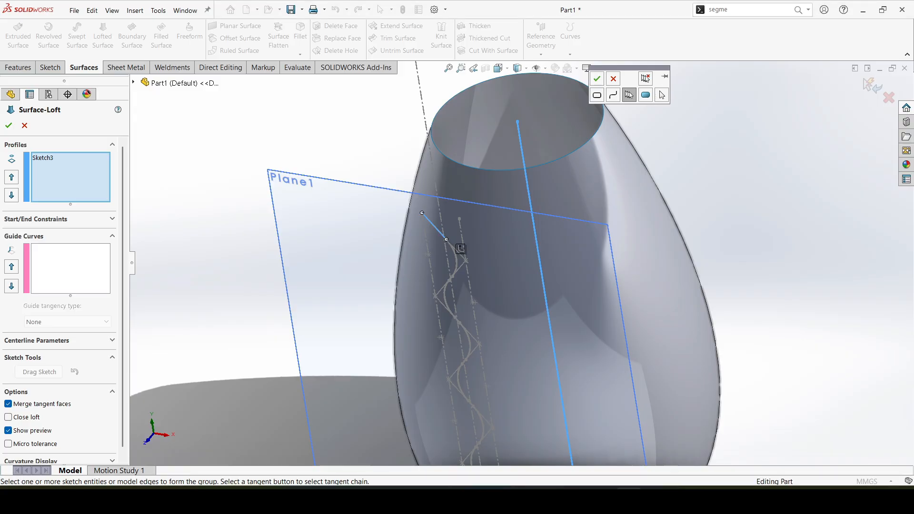
pyautogui.click(447, 240)
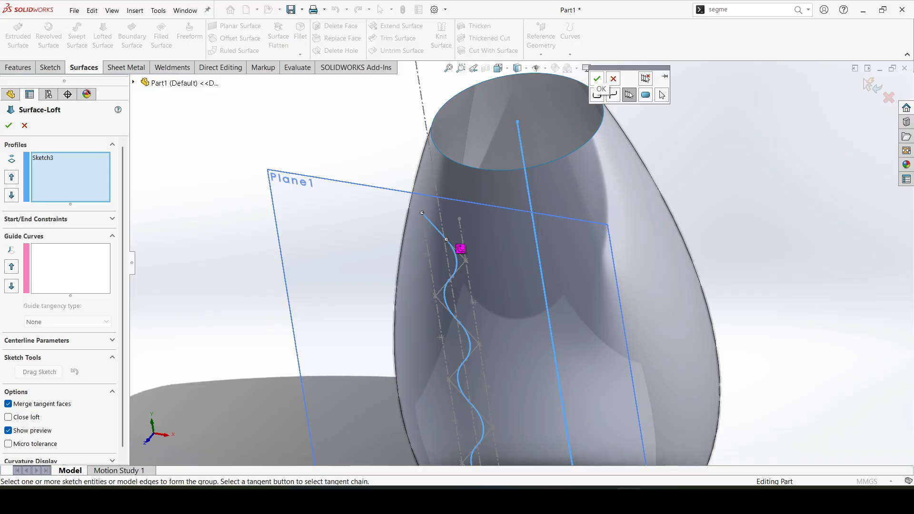
pyautogui.click(597, 79)
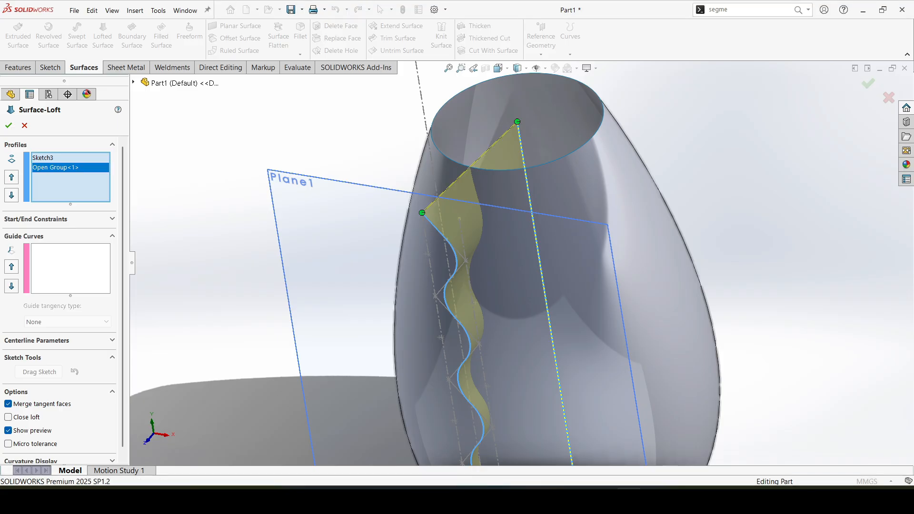
pyautogui.click(9, 126)
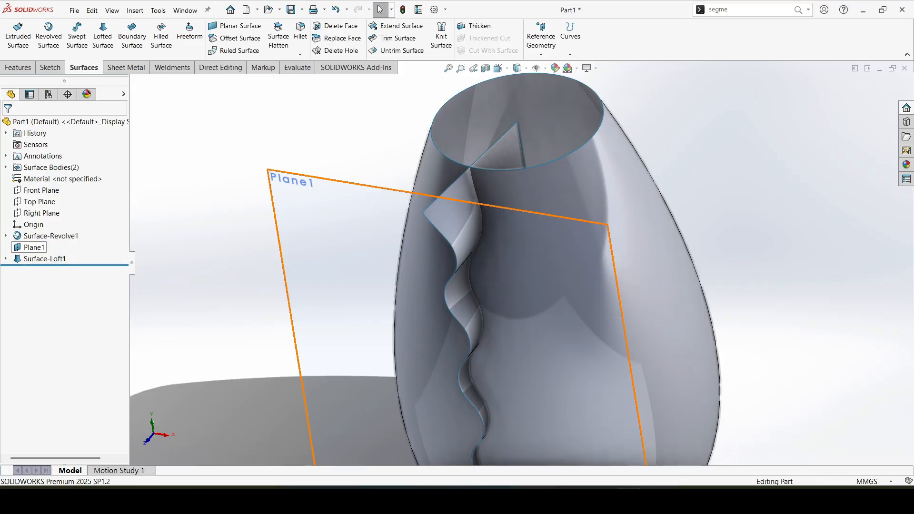
# Hide Plane1 and fit the whole model in view
pyautogui.click(34, 247)
pyautogui.click(61, 231)
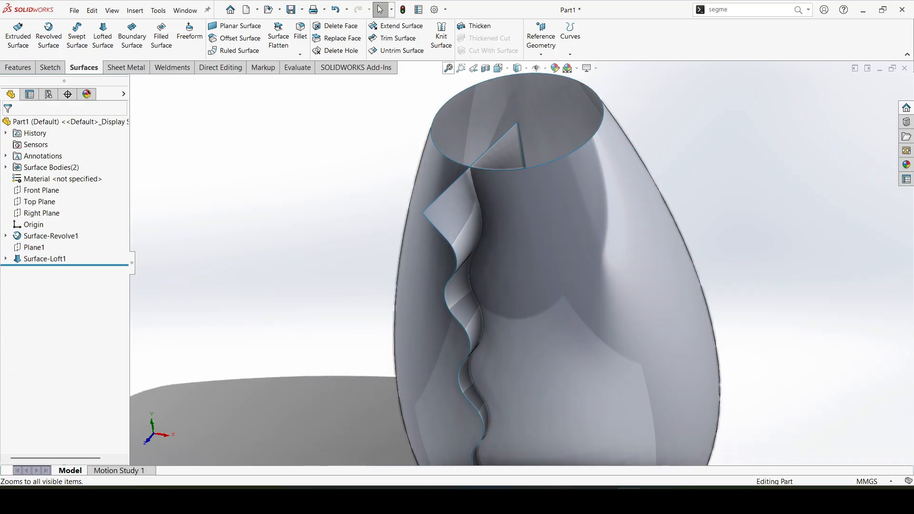
pyautogui.click(448, 68)
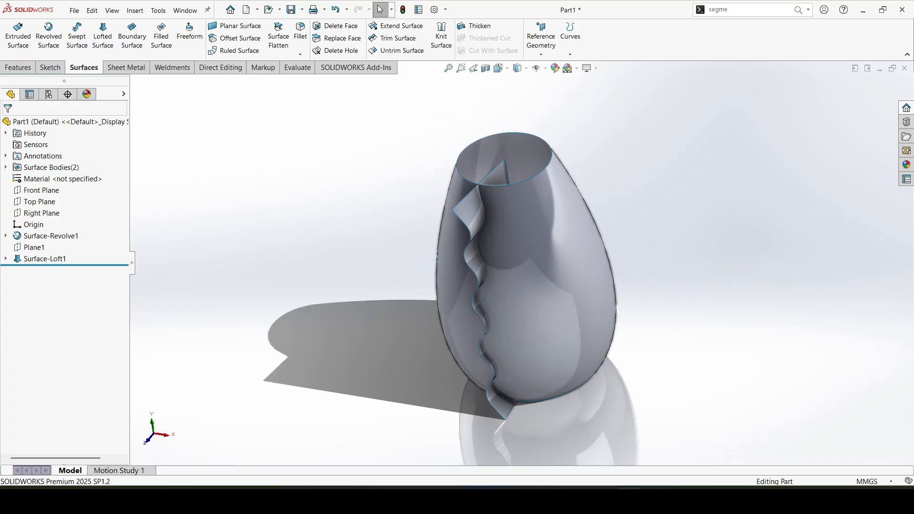
# Copy the lofted wavy surface once with Move/Copy Bodies, rotating the copy 3 degrees about its straight vertical edge
pyautogui.click(749, 10)
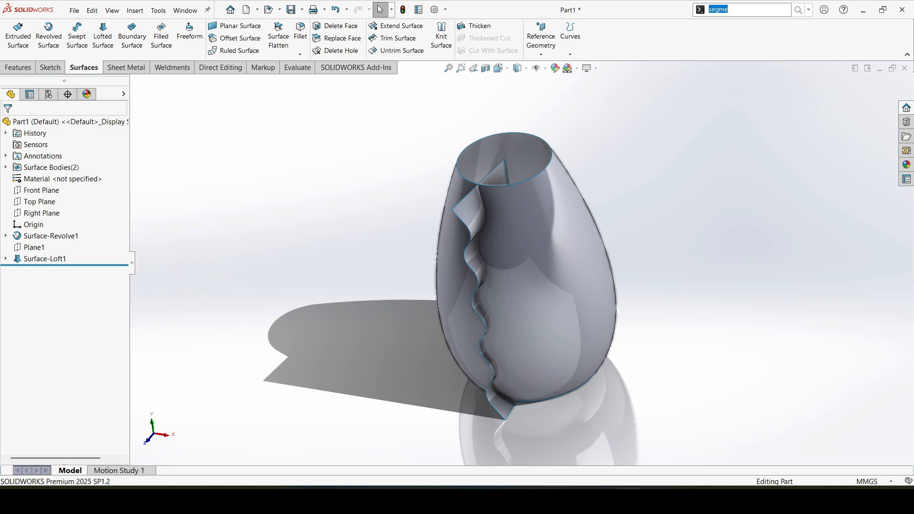
pyautogui.write('move')
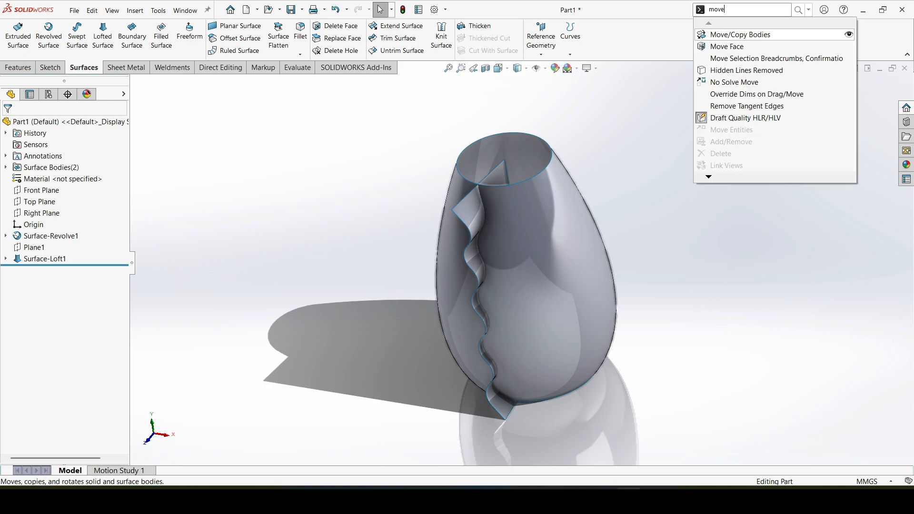
pyautogui.press('Return')
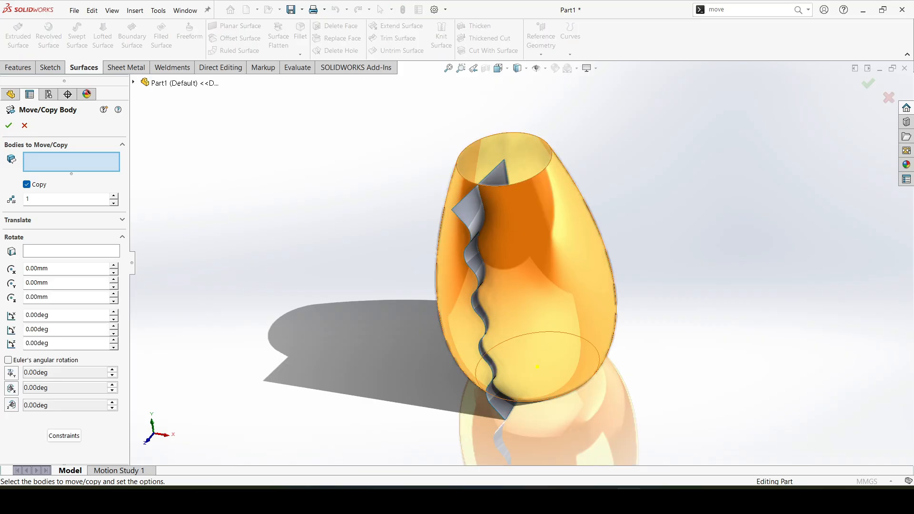
pyautogui.click(536, 368)
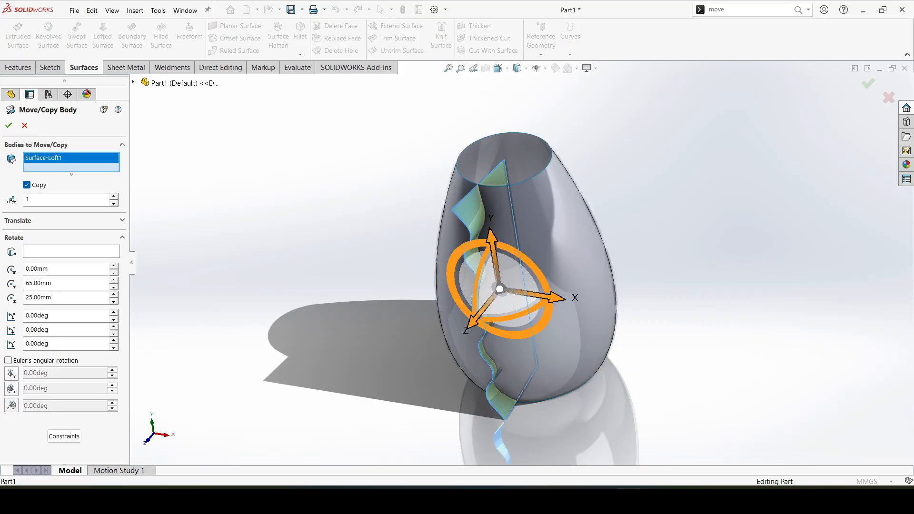
pyautogui.click(71, 251)
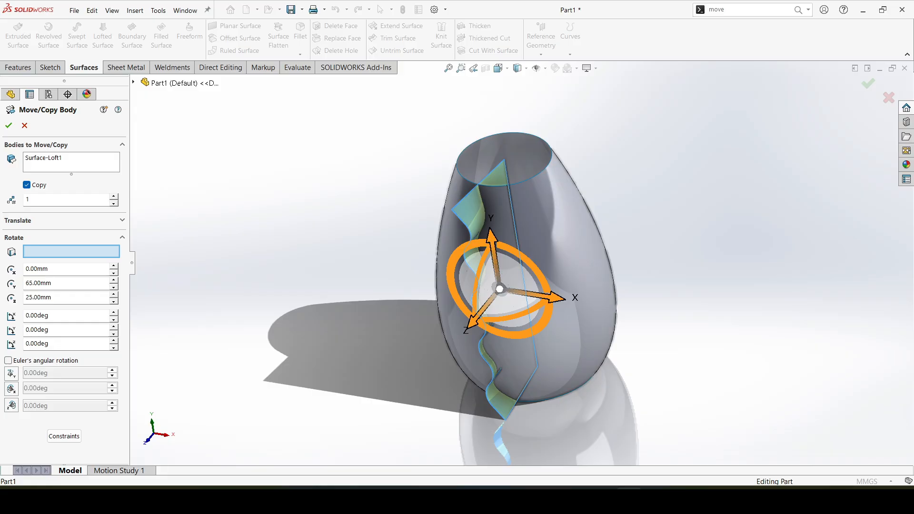
pyautogui.click(536, 364)
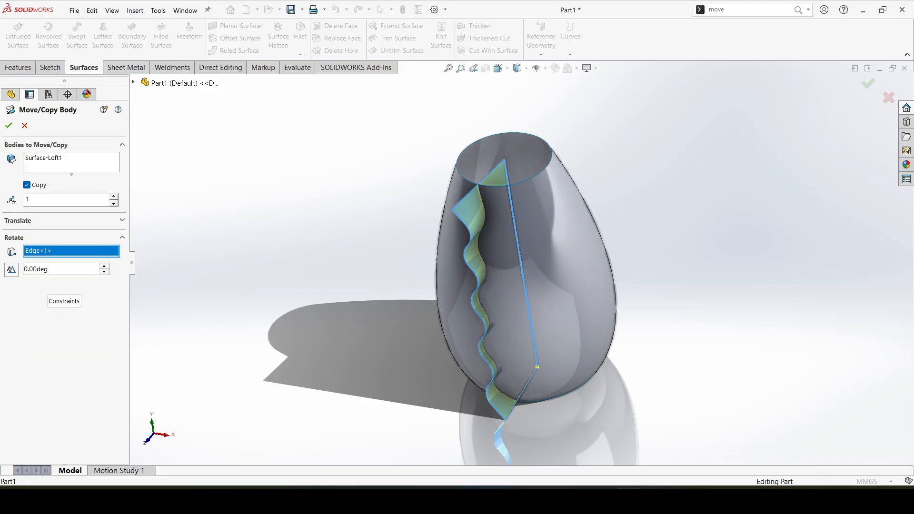
pyautogui.write('3')
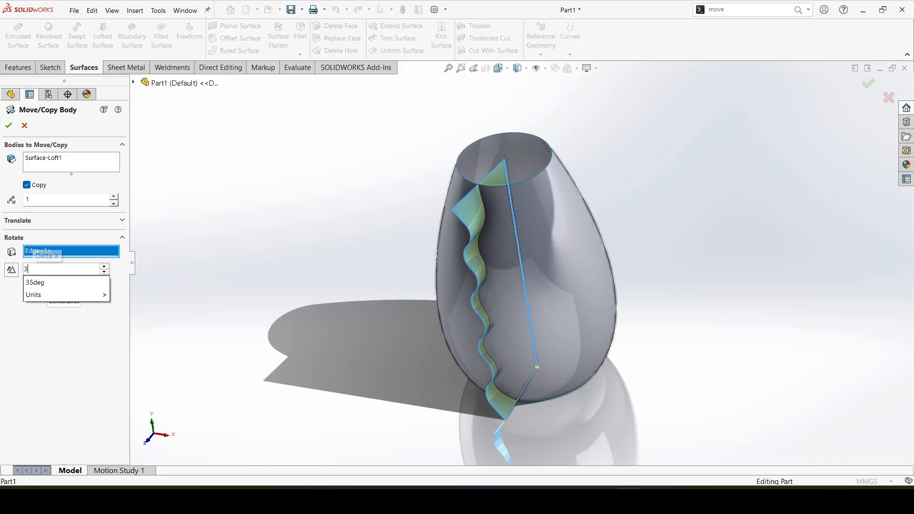
pyautogui.press('Return')
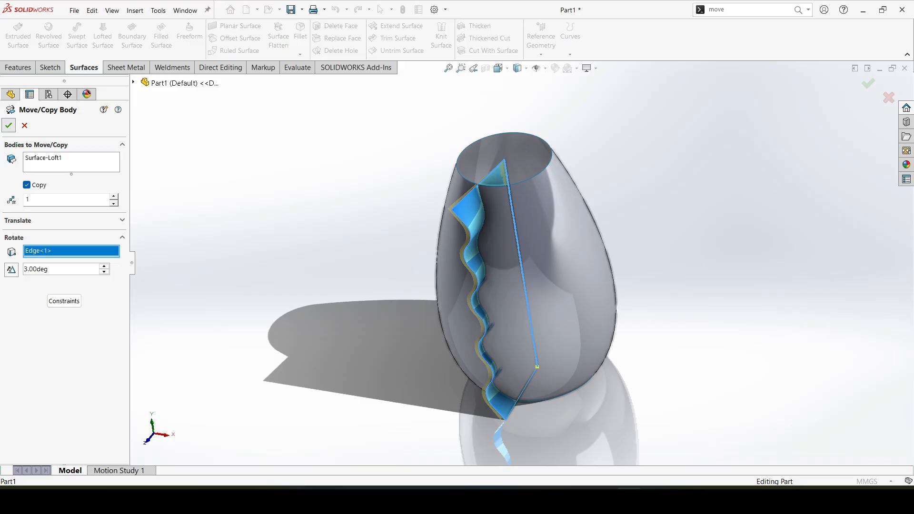
pyautogui.press('Return')
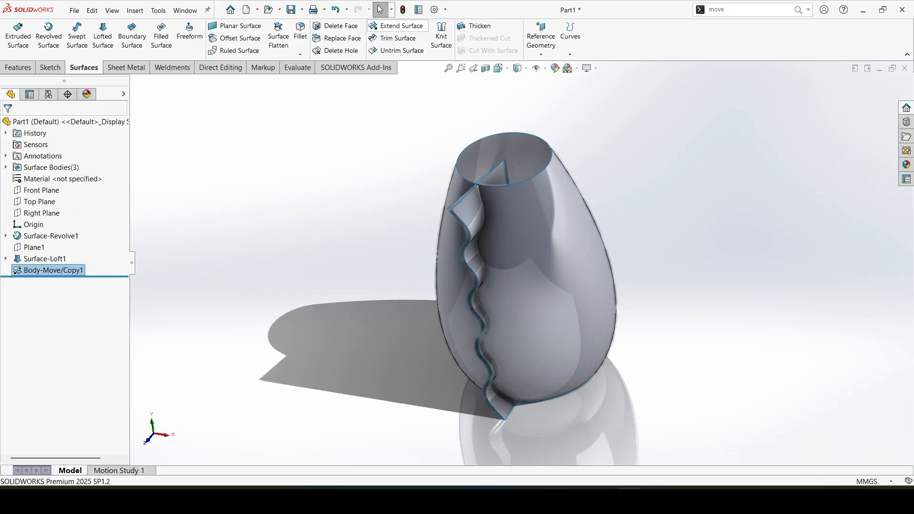
# Trim both wavy surfaces using the revolved vase surface as the trim tool, removing their portions outside the vase
pyautogui.click(398, 38)
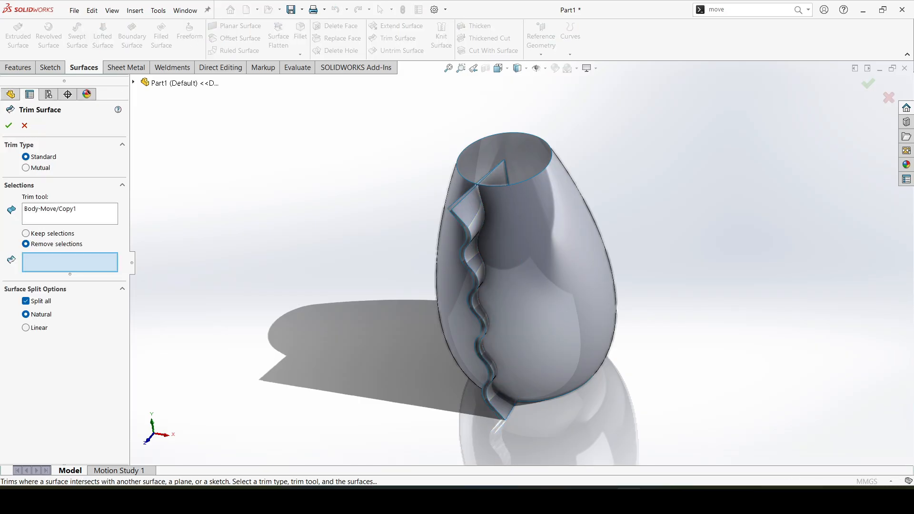
pyautogui.rightClick(101, 212)
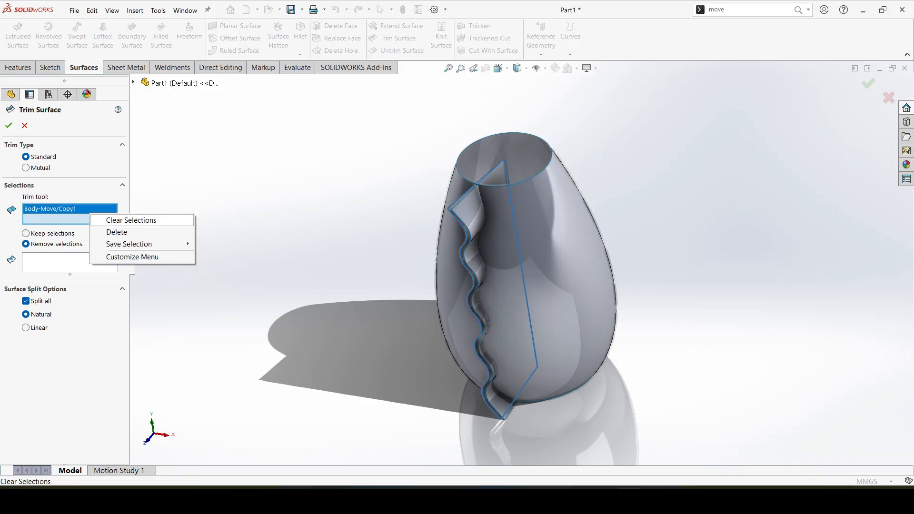
pyautogui.click(135, 218)
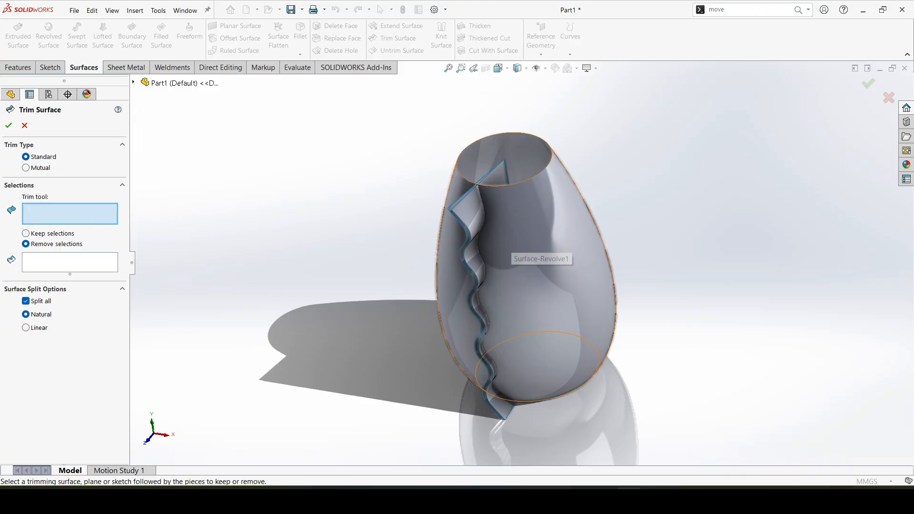
pyautogui.click(508, 254)
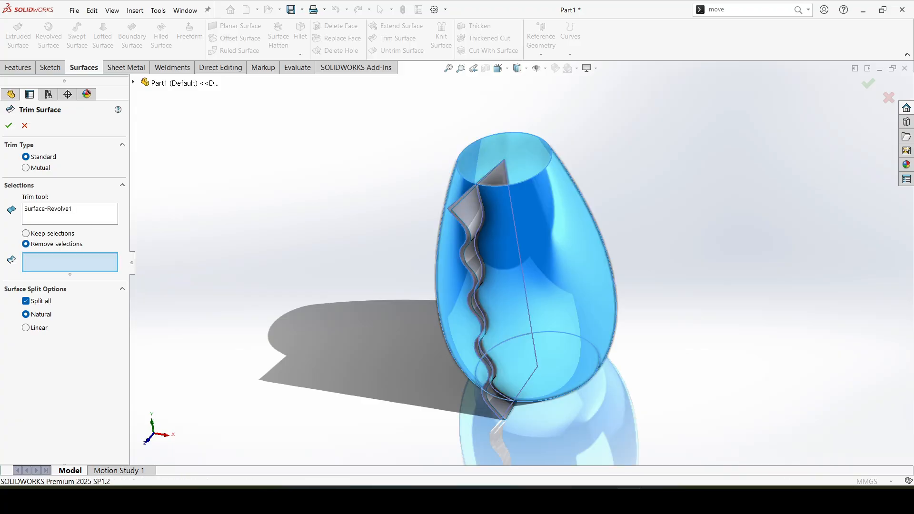
pyautogui.click(466, 208)
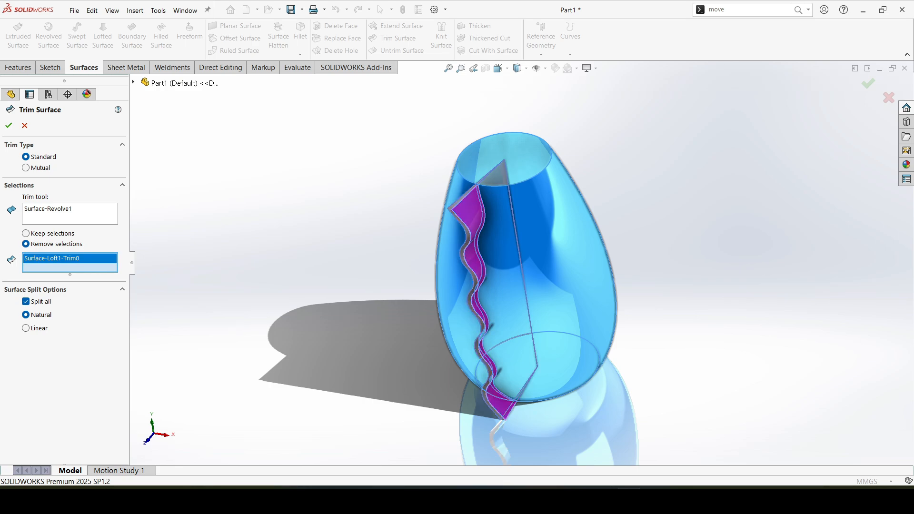
pyautogui.scroll(-8, 454, 203)
pyautogui.click(457, 215)
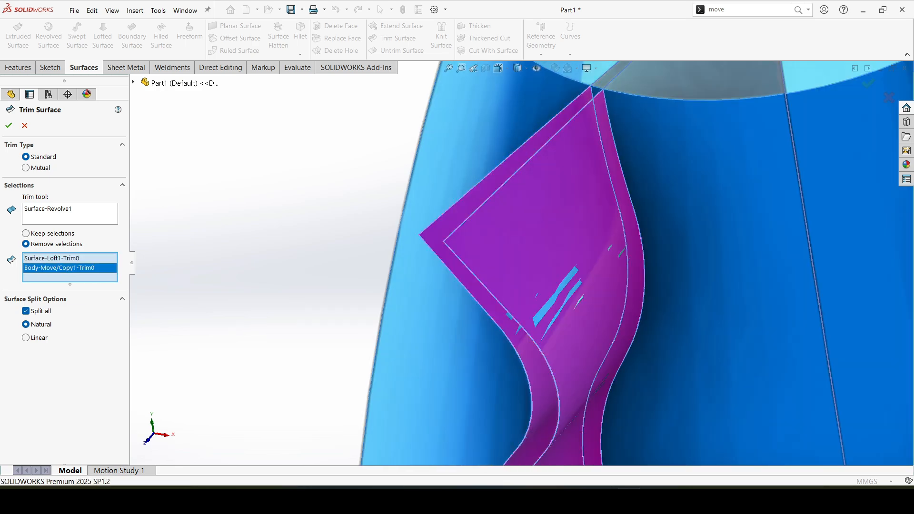
pyautogui.click(9, 125)
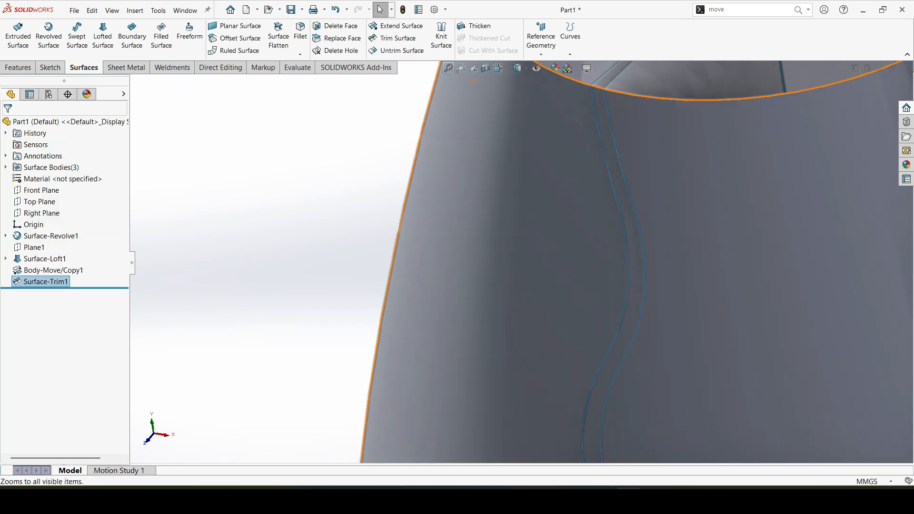
# Hide the revolved vase surface, leaving the two trimmed wavy surfaces displayed
pyautogui.click(448, 67)
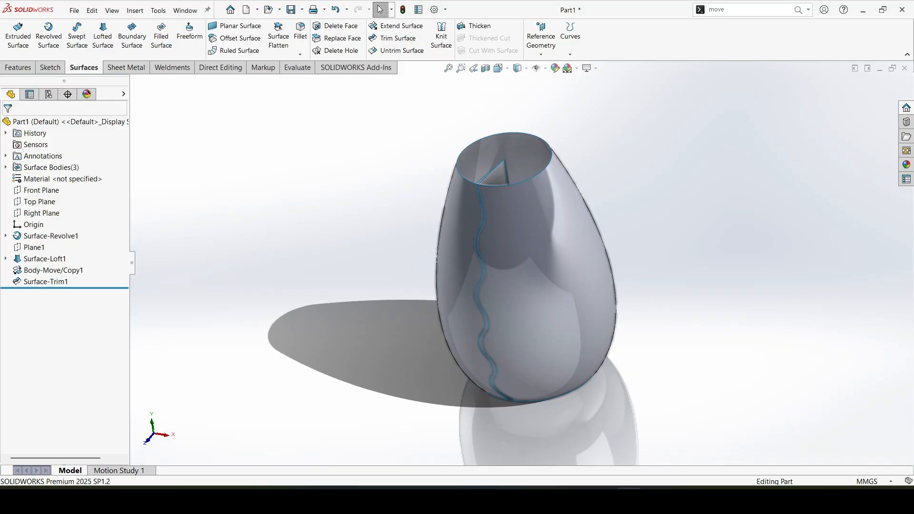
pyautogui.click(542, 271)
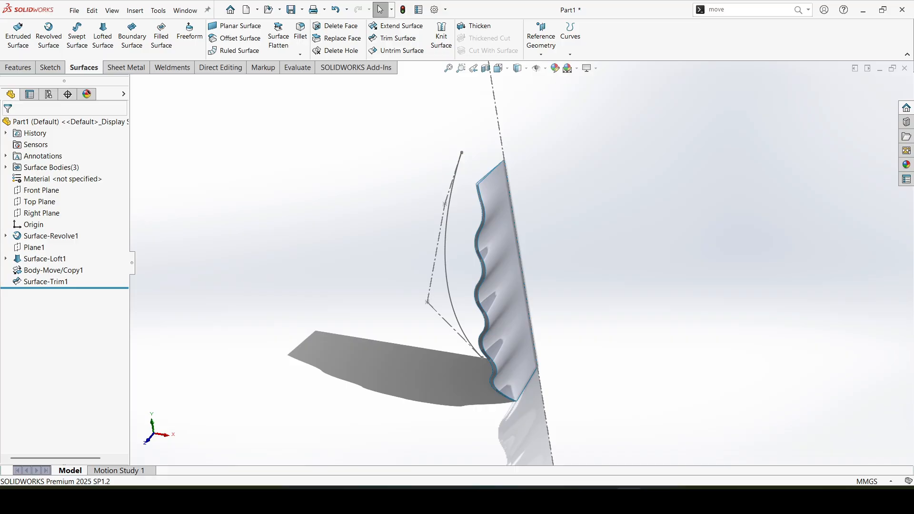
pyautogui.click(402, 9)
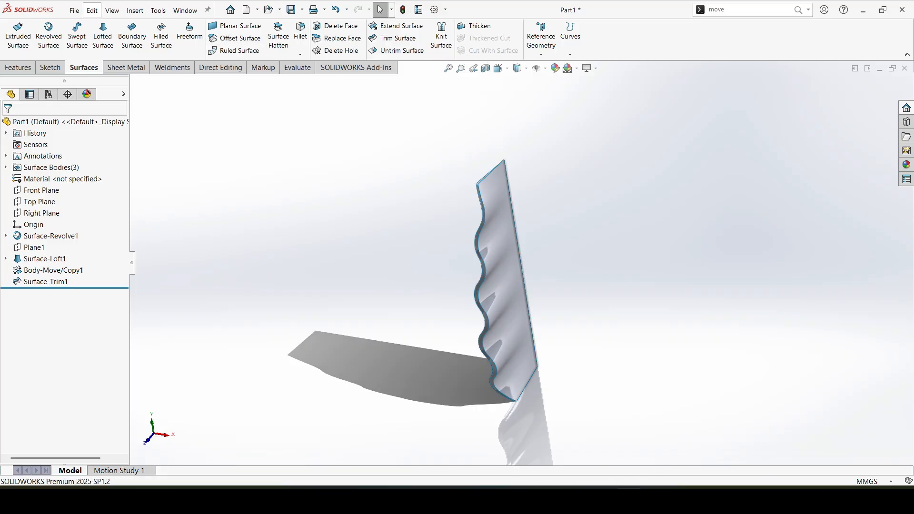
# Set up a lofted surface using the outer wavy edges of the two trimmed surfaces as profiles
pyautogui.click(103, 36)
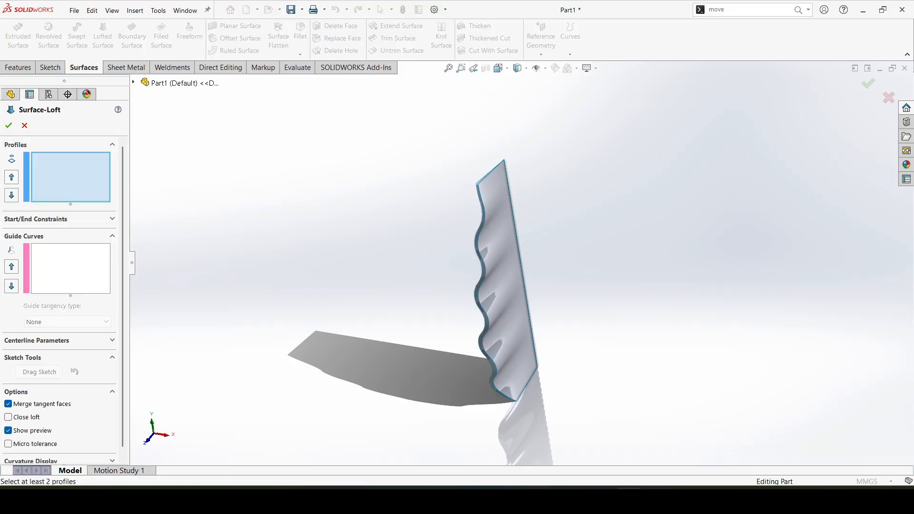
pyautogui.scroll(-3, 485, 218)
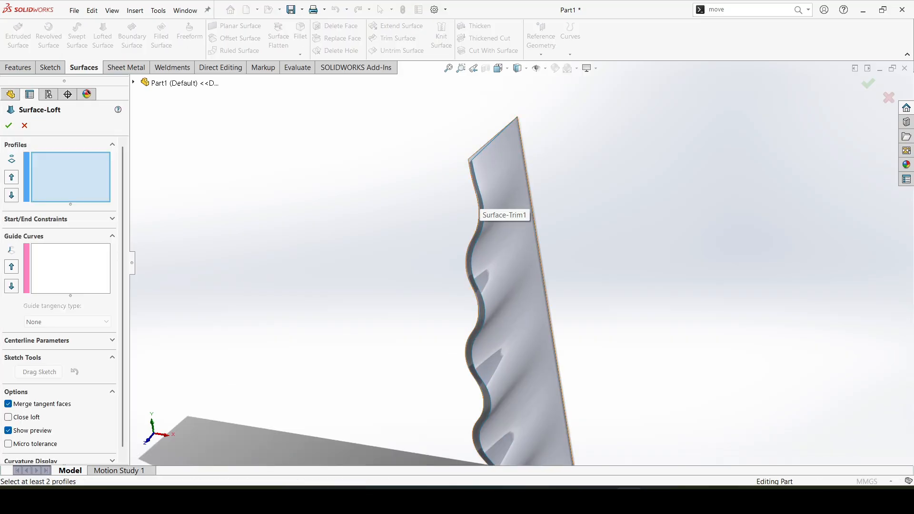
pyautogui.click(482, 202)
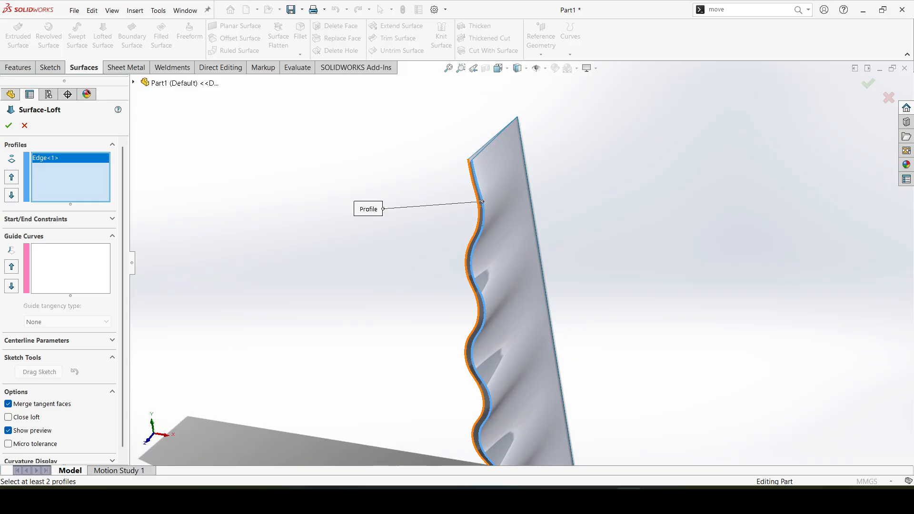
pyautogui.click(479, 207)
pyautogui.scroll(3, 523, 256)
pyautogui.scroll(-5, 485, 181)
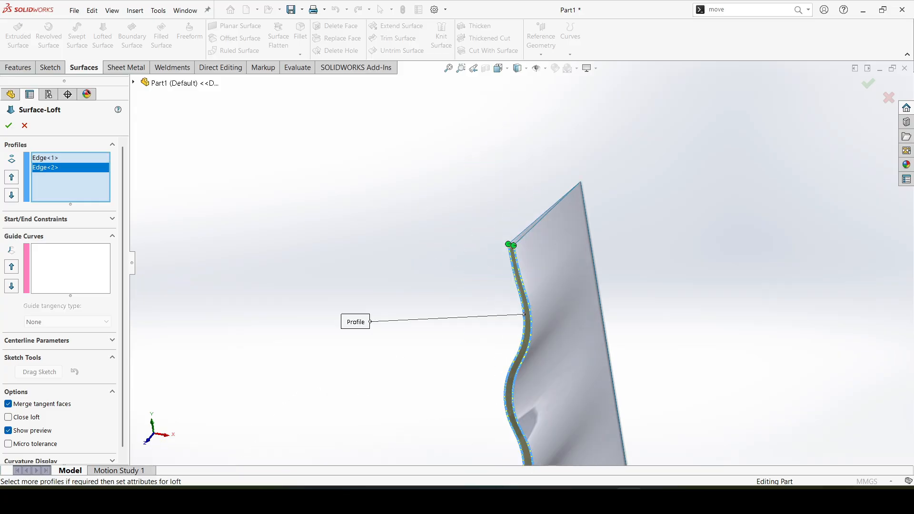
pyautogui.scroll(-5, 533, 257)
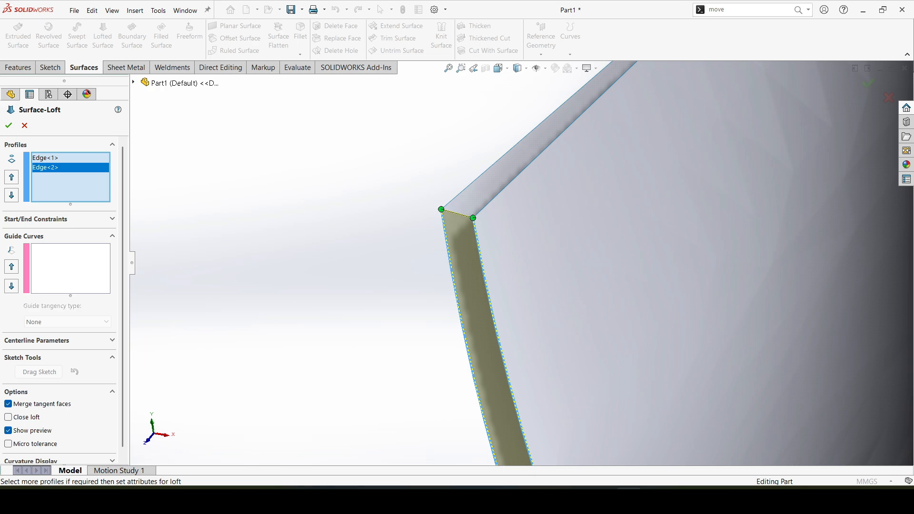
# Set the loft's start and end constraints to Tangency To Face with tangent lengths of 5, and create the surface
pyautogui.click(59, 219)
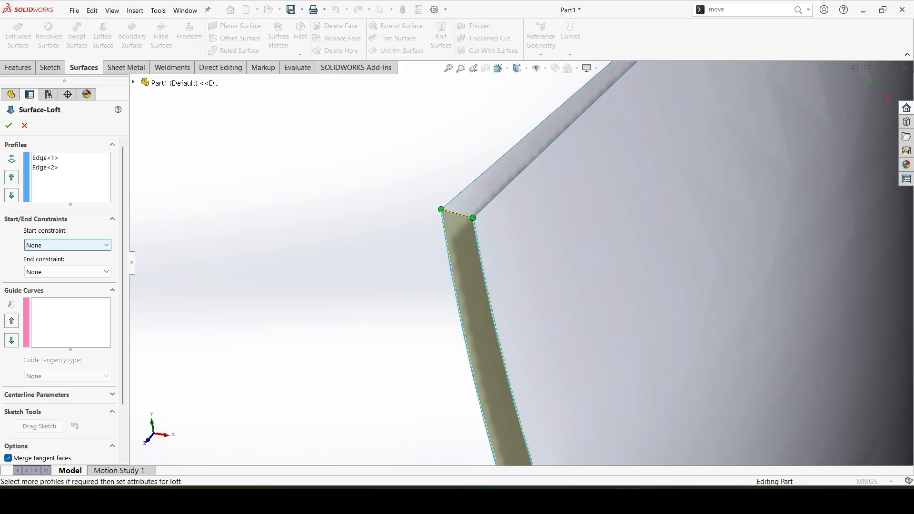
pyautogui.click(33, 245)
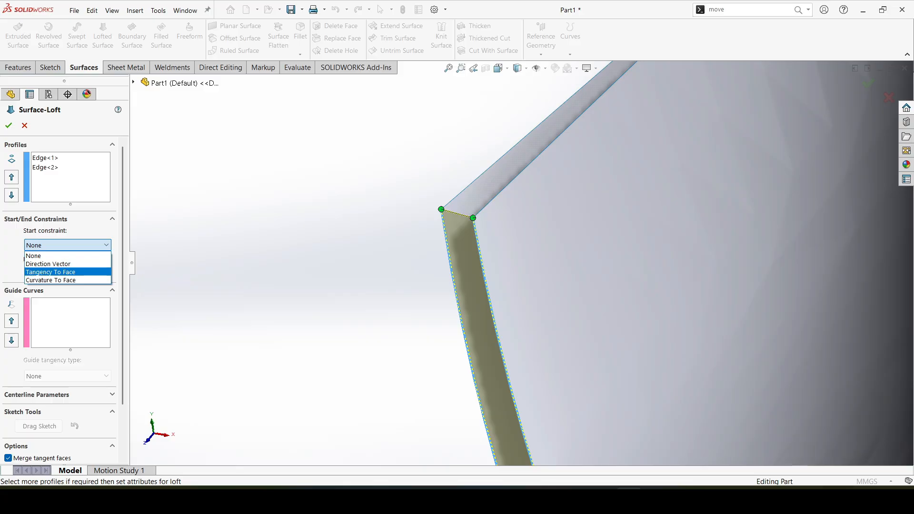
pyautogui.click(50, 272)
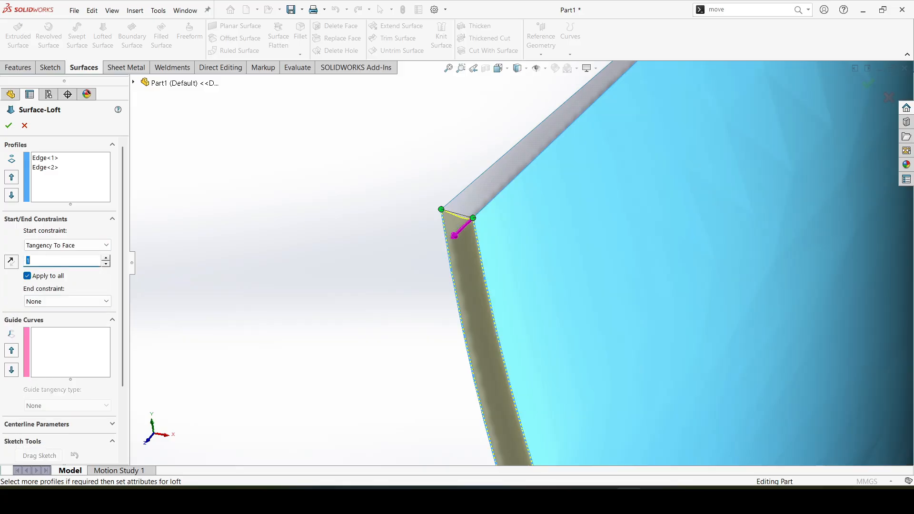
pyautogui.click(57, 301)
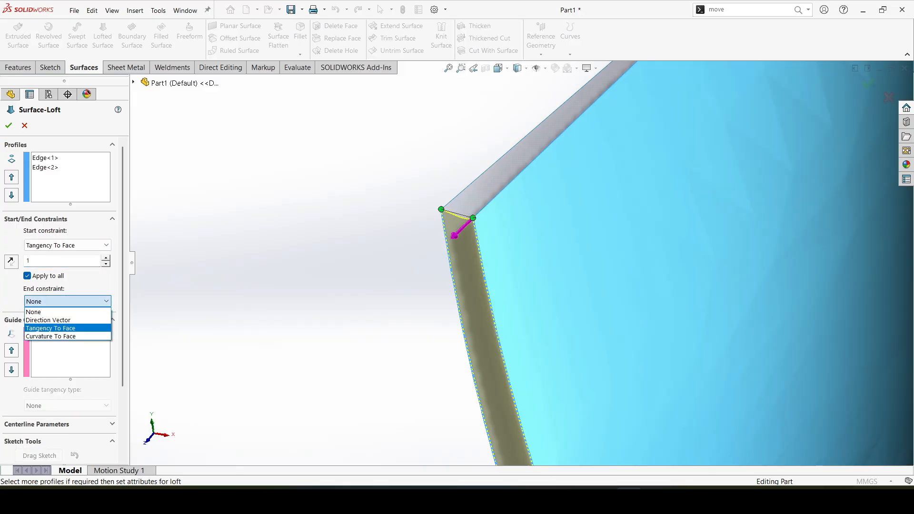
pyautogui.click(50, 327)
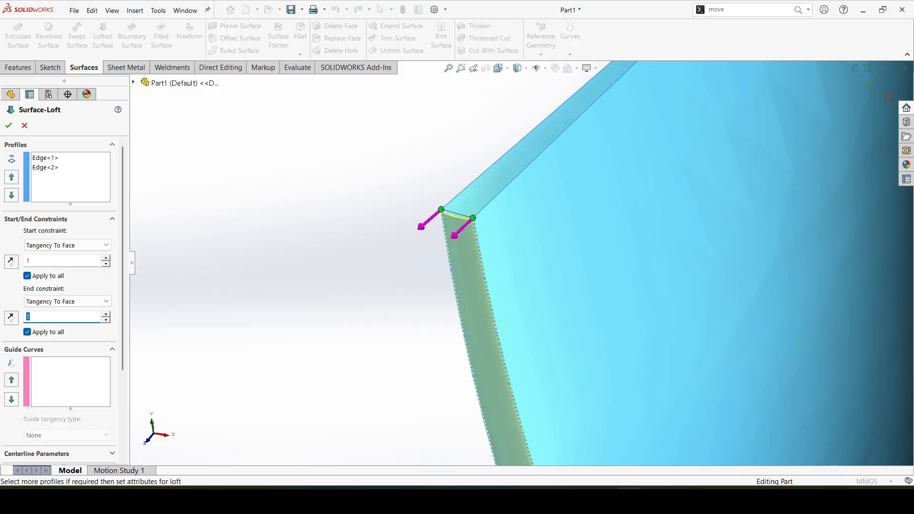
pyautogui.click(62, 260)
pyautogui.write('5')
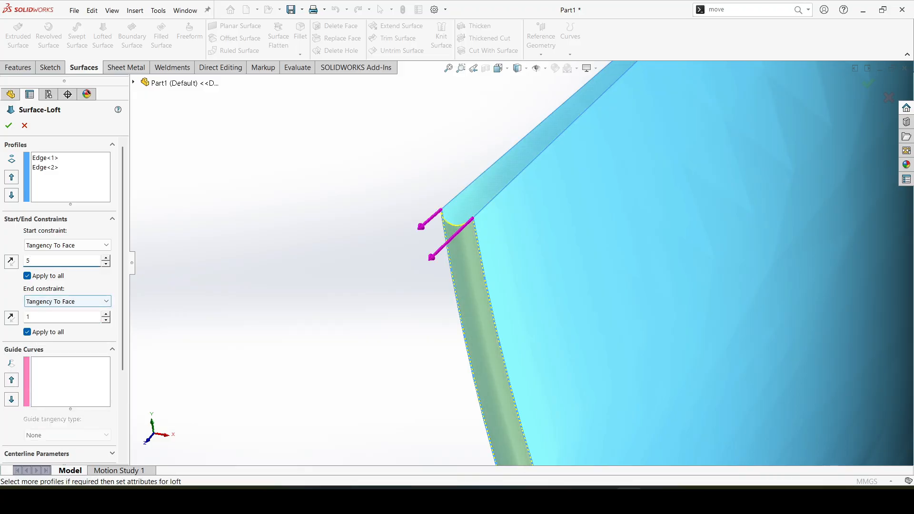
pyautogui.click(62, 317)
pyautogui.write('5')
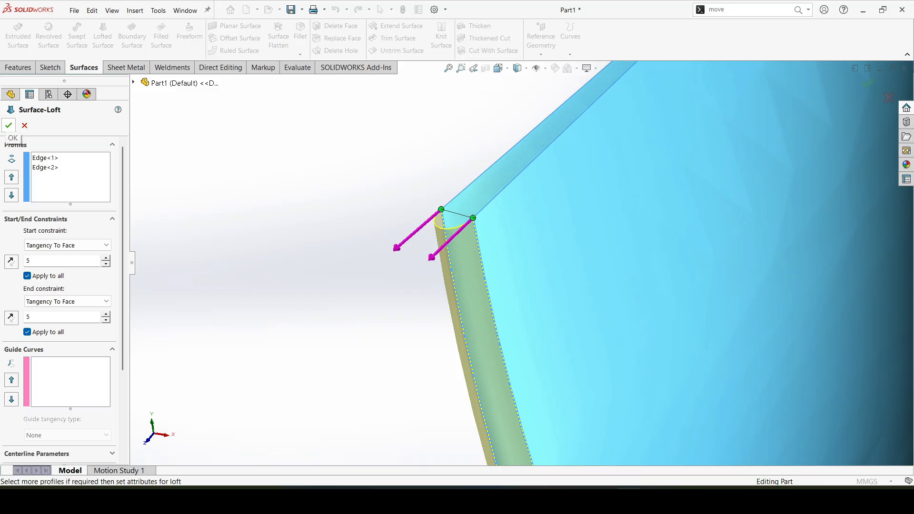
pyautogui.click(9, 125)
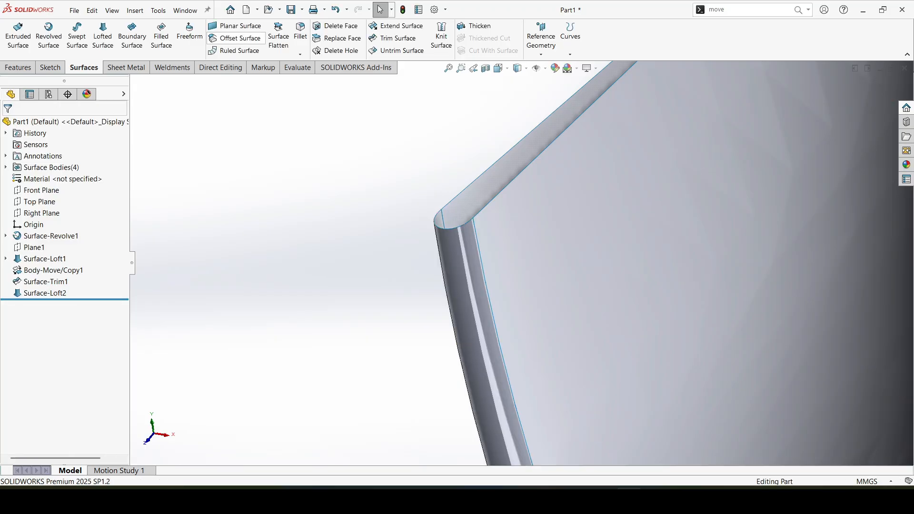
# Set up a planar surface bounded by the two straight edges and the curved edge at the upper end of the wavy surfaces
pyautogui.click(236, 26)
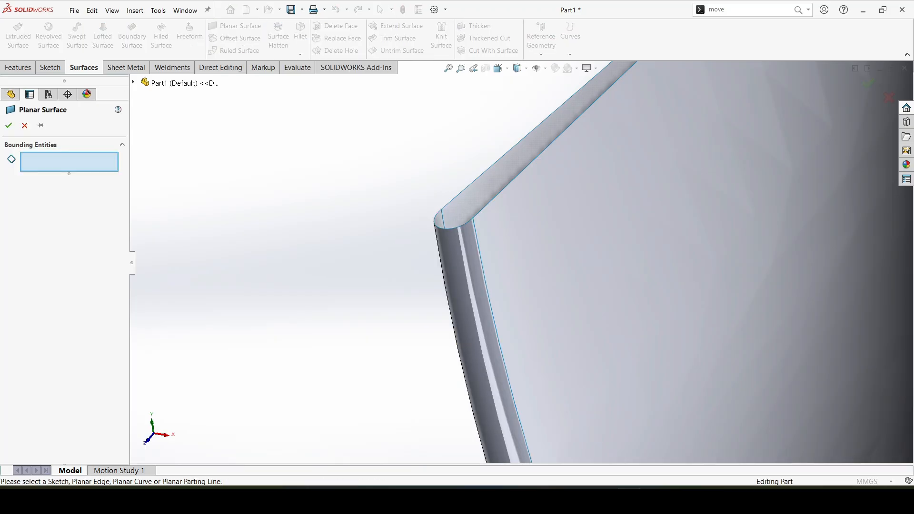
pyautogui.click(543, 150)
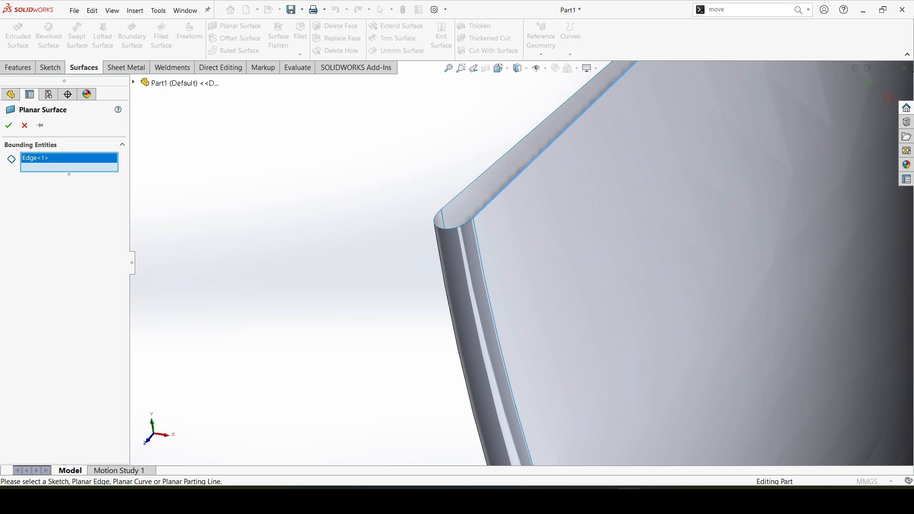
pyautogui.click(435, 220)
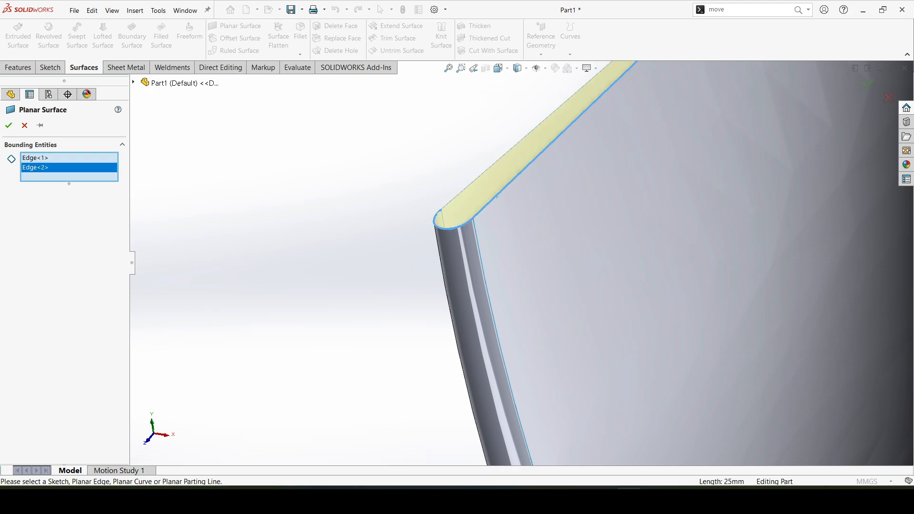
pyautogui.click(496, 196)
pyautogui.scroll(10, 526, 262)
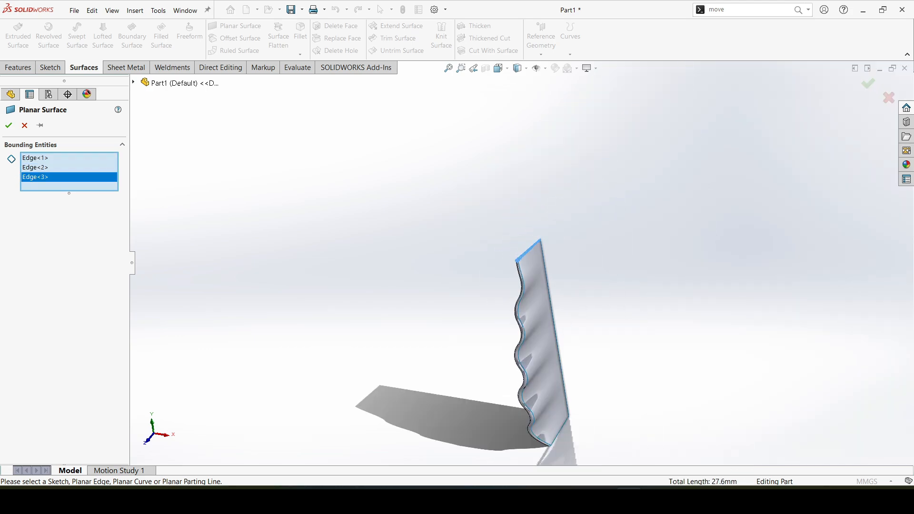
# Add the two straight edges and the curved edge at the lower end as boundaries, and create the planar end surfaces
pyautogui.moveTo(614, 418); pyautogui.dragTo(532, 345, button='middle')
pyautogui.scroll(-6, 532, 343)
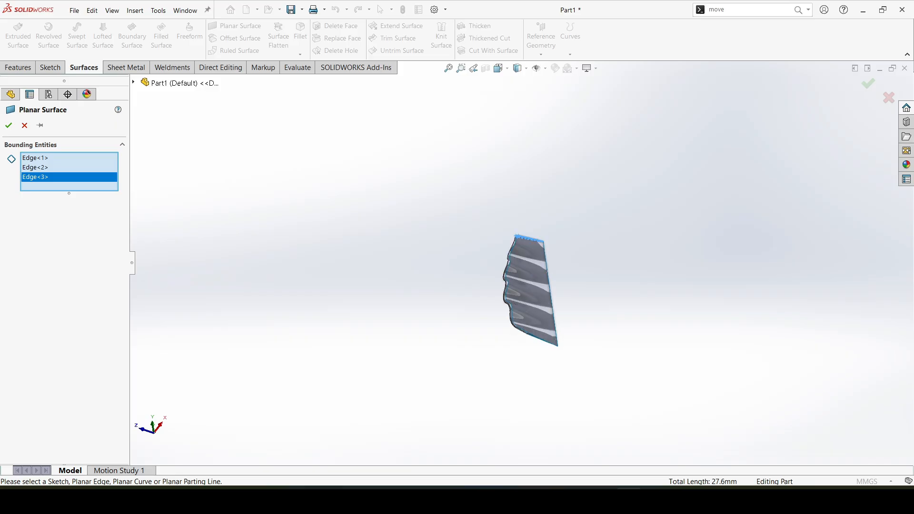
pyautogui.scroll(-8, 537, 310)
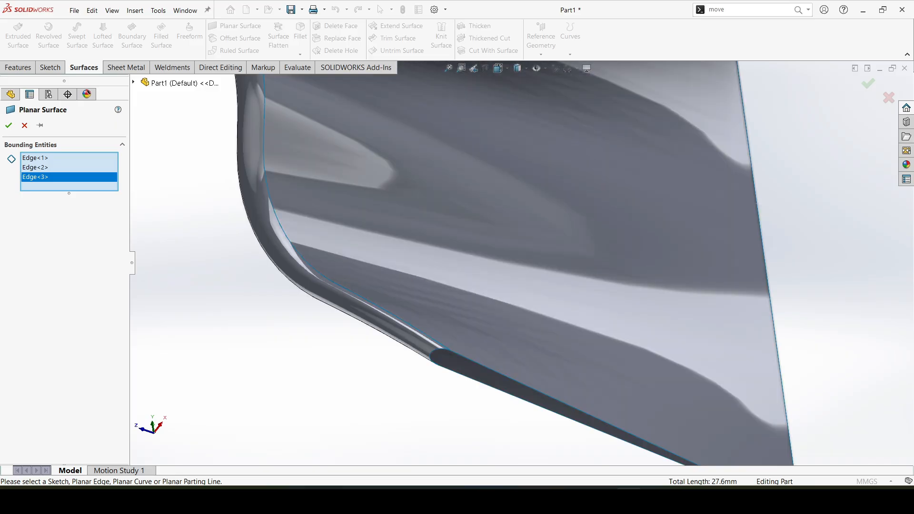
pyautogui.click(571, 407)
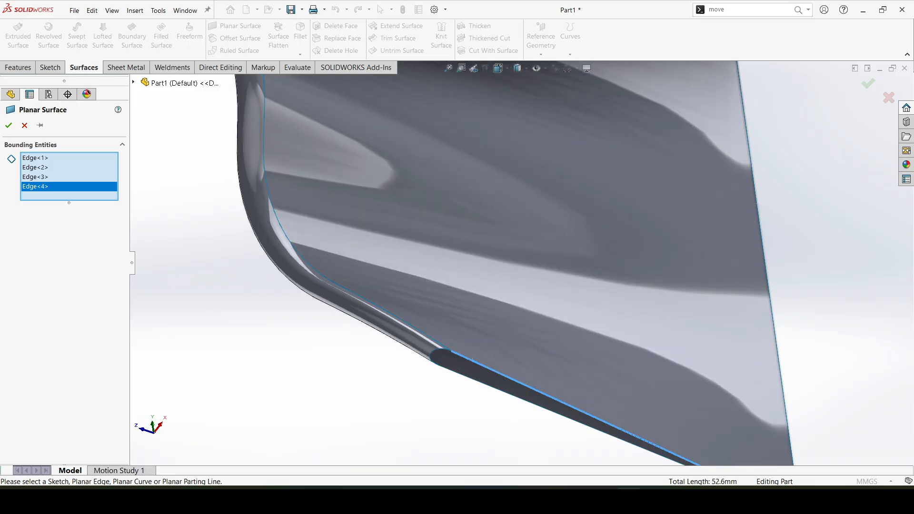
pyautogui.click(438, 356)
pyautogui.click(461, 372)
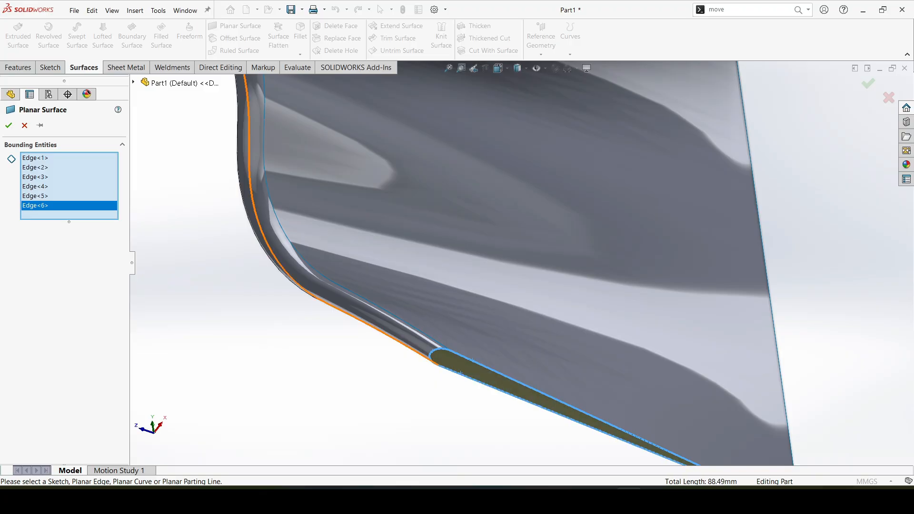
pyautogui.click(8, 125)
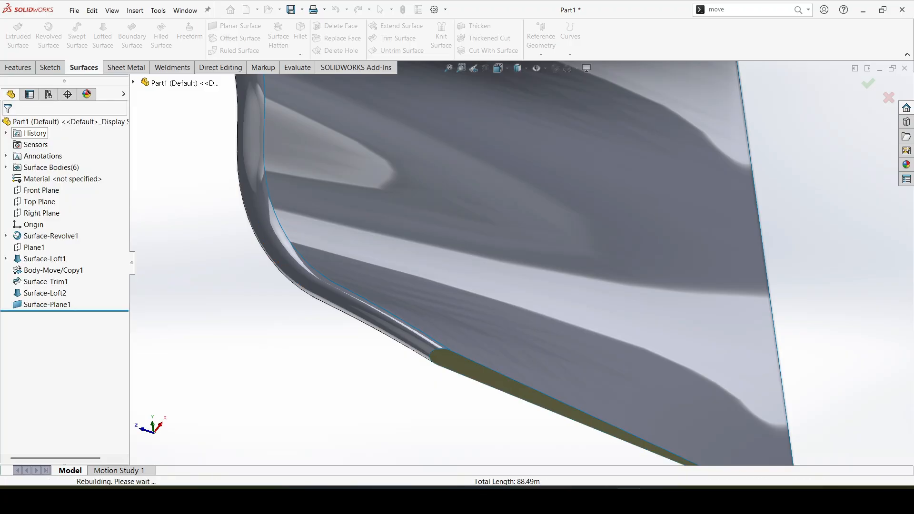
pyautogui.press('f')
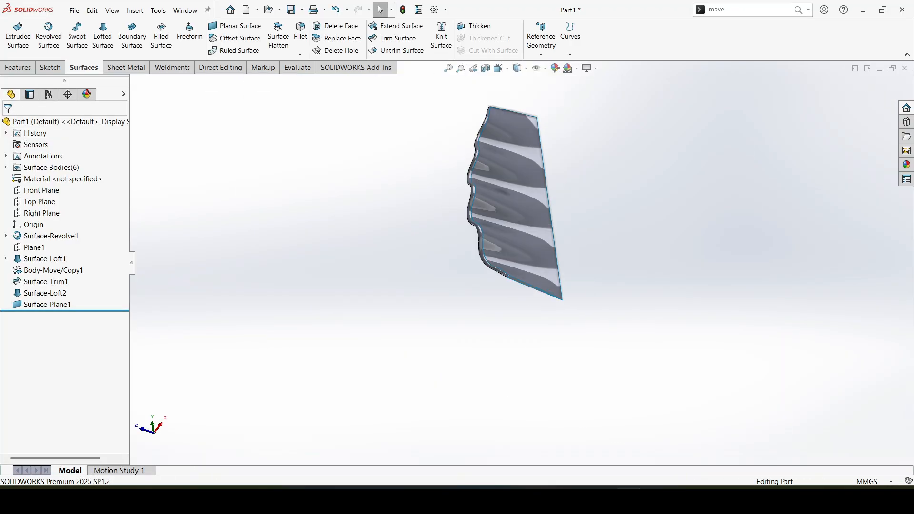
# Knit the loft, the two trimmed surfaces and both planar ends together with Merge entities and Create solid enabled
pyautogui.click(441, 36)
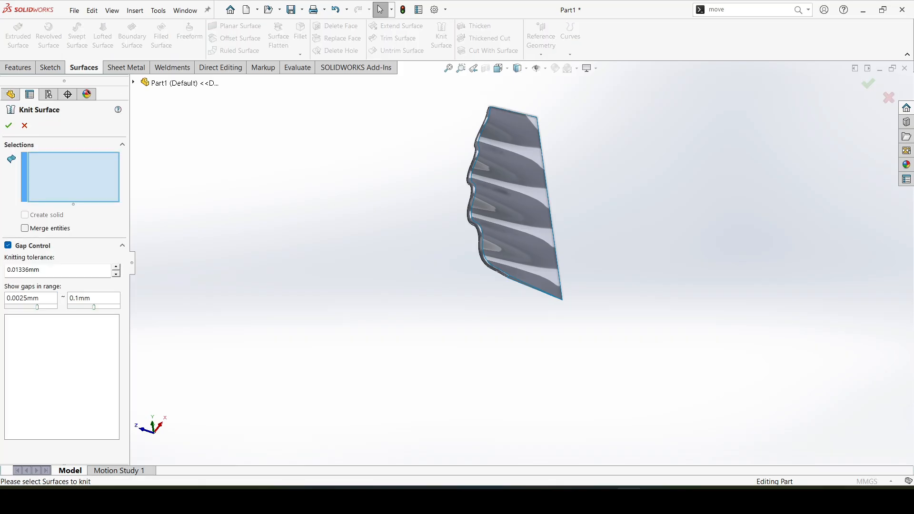
pyautogui.moveTo(595, 95); pyautogui.dragTo(414, 312)
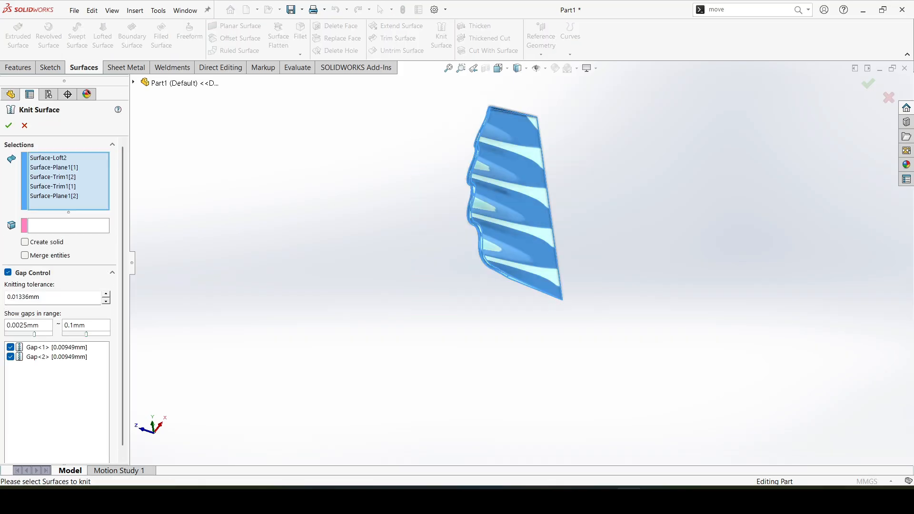
pyautogui.click(25, 255)
pyautogui.click(25, 242)
pyautogui.press('Return')
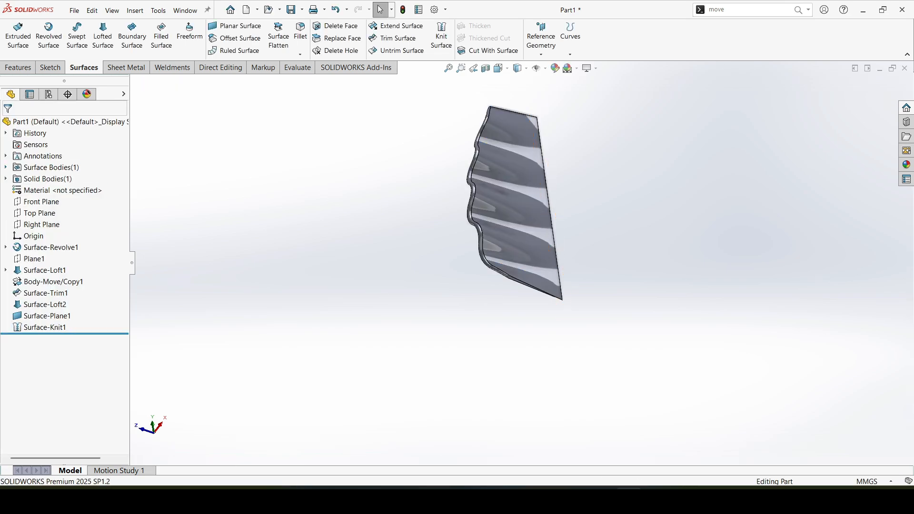
# Show the revolved vase surface body again
pyautogui.click(6, 167)
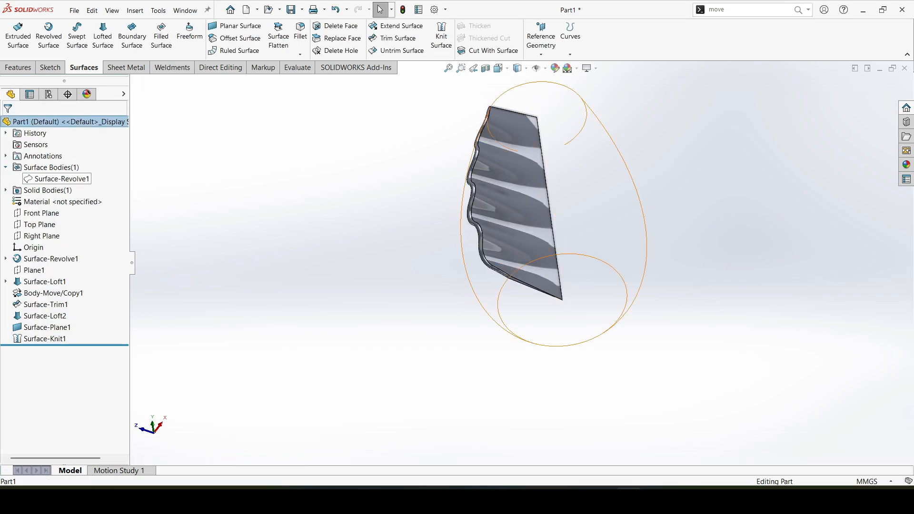
pyautogui.click(51, 179)
pyautogui.click(59, 166)
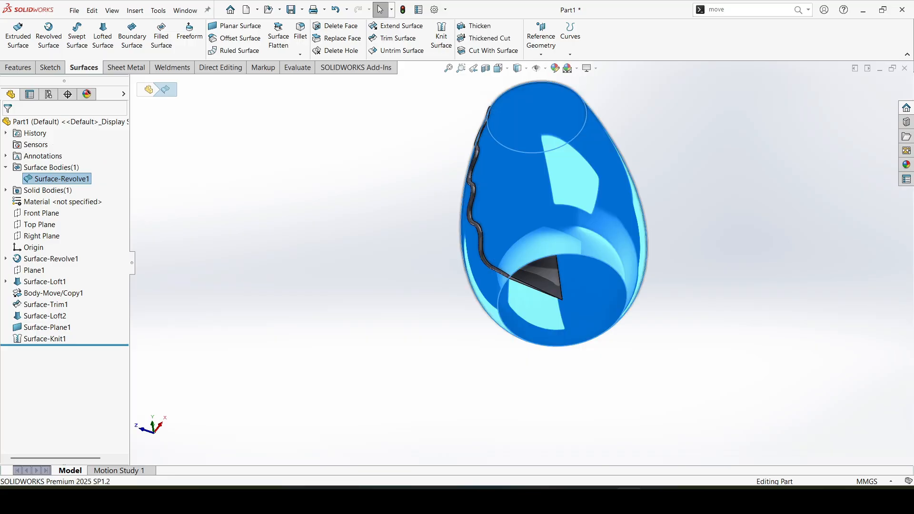
pyautogui.press('Escape')
pyautogui.scroll(2, 521, 262)
pyautogui.moveTo(542, 191); pyautogui.dragTo(513, 257, button='middle')
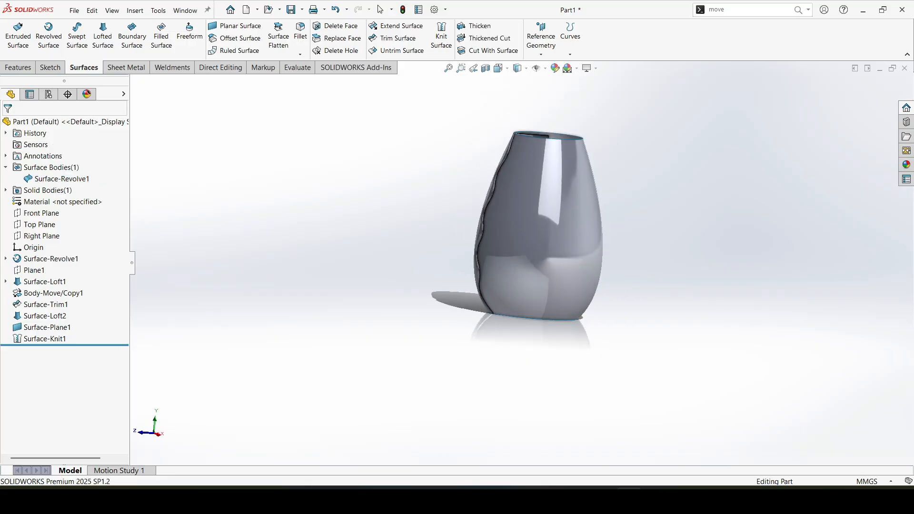
# Hide the knitted wavy solid body, leaving only the revolved vase surface displayed
pyautogui.scroll(-3, 473, 99)
pyautogui.scroll(-3, 523, 171)
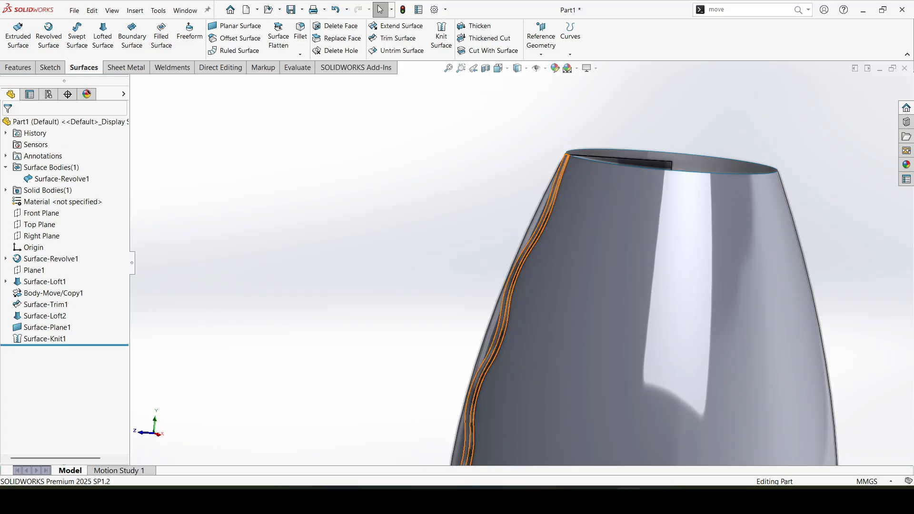
pyautogui.click(564, 172)
pyautogui.click(589, 191)
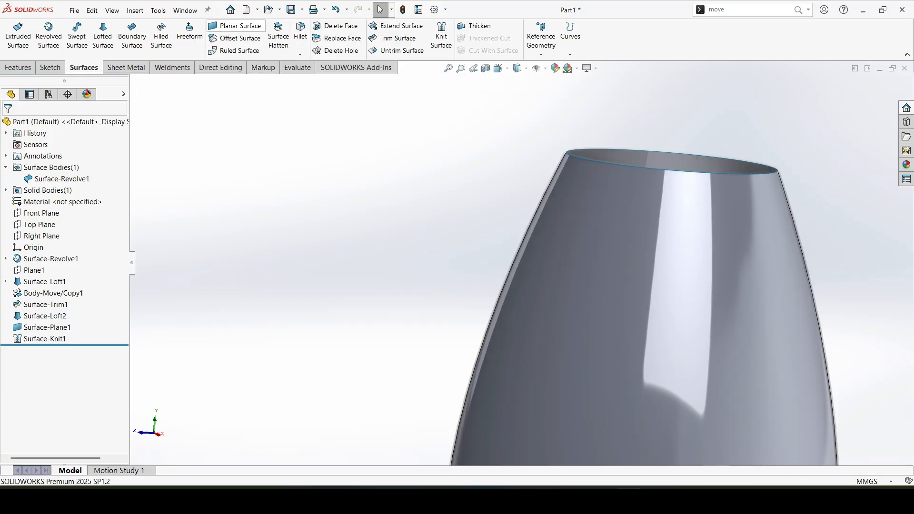
# Cap the revolved vase surface with planar surfaces bounded by its upper and lower circular edges
pyautogui.click(237, 26)
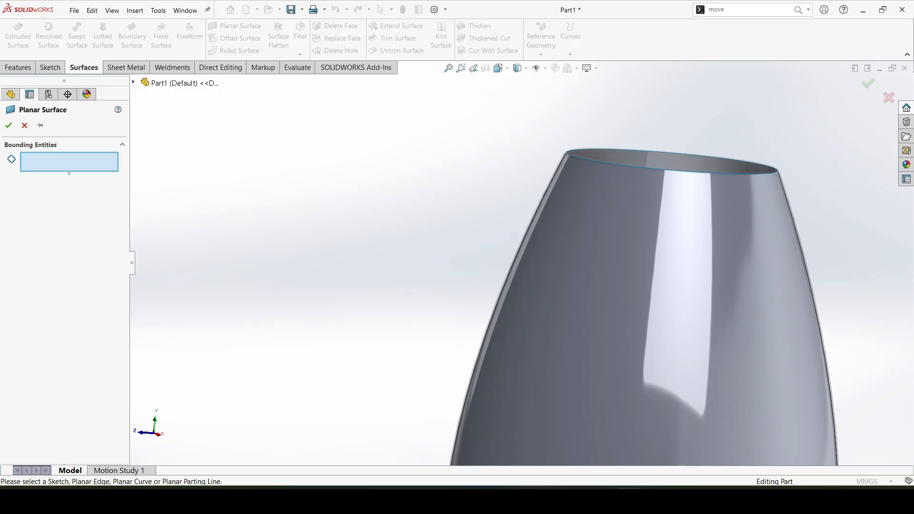
pyautogui.click(666, 160)
pyautogui.scroll(10, 520, 264)
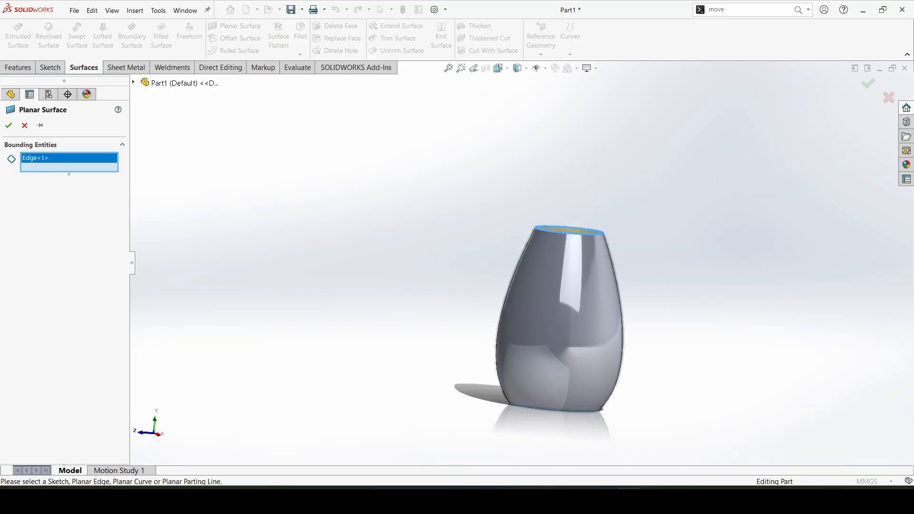
pyautogui.moveTo(537, 290); pyautogui.dragTo(538, 257, button='middle')
pyautogui.scroll(6, 428, 295)
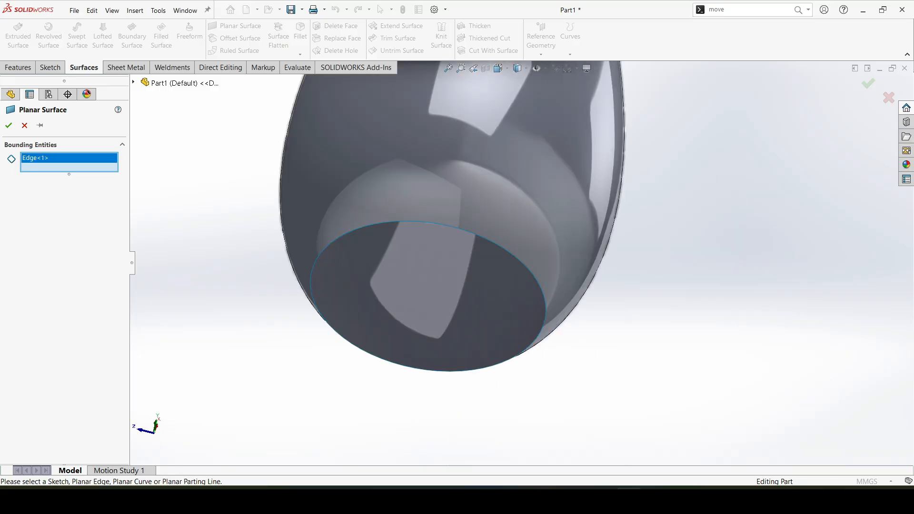
pyautogui.click(544, 328)
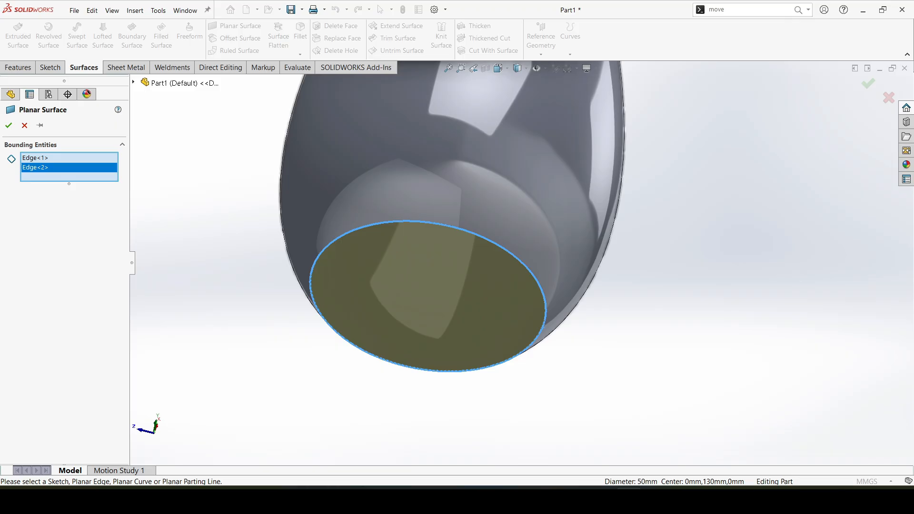
pyautogui.click(9, 125)
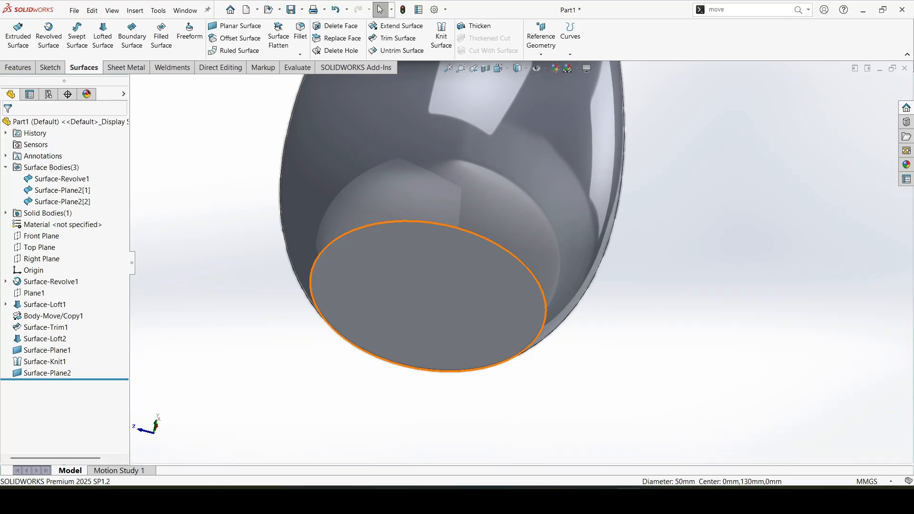
# Knit the revolved surface and both planar caps together with Create solid and Merge entities enabled
pyautogui.scroll(-3, 523, 262)
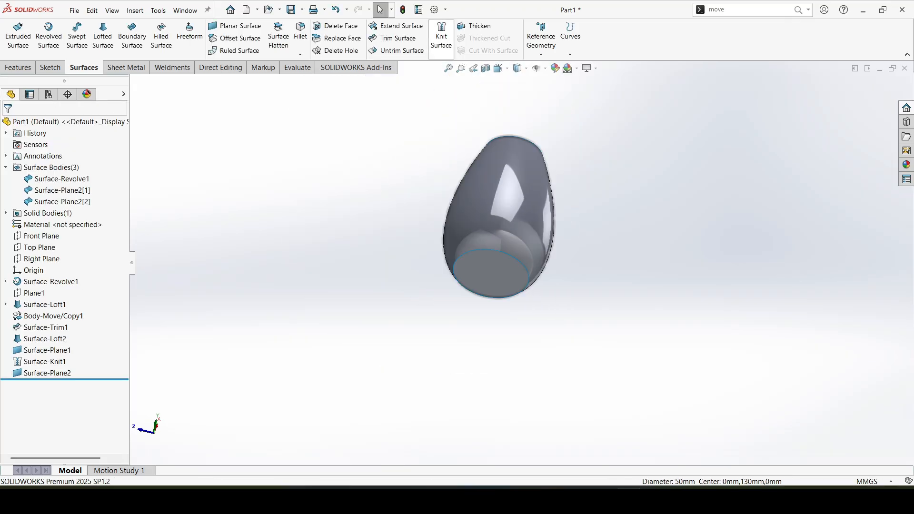
pyautogui.click(441, 35)
pyautogui.moveTo(601, 102); pyautogui.dragTo(383, 330)
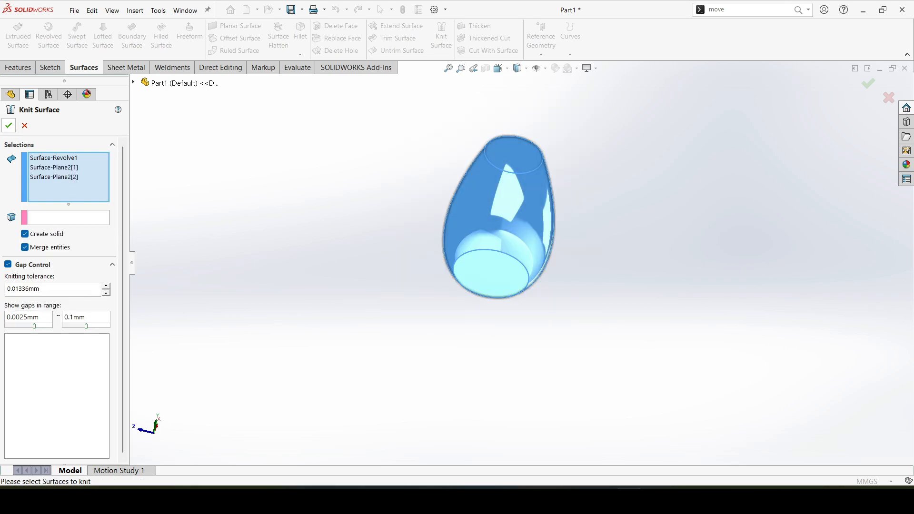
pyautogui.click(8, 125)
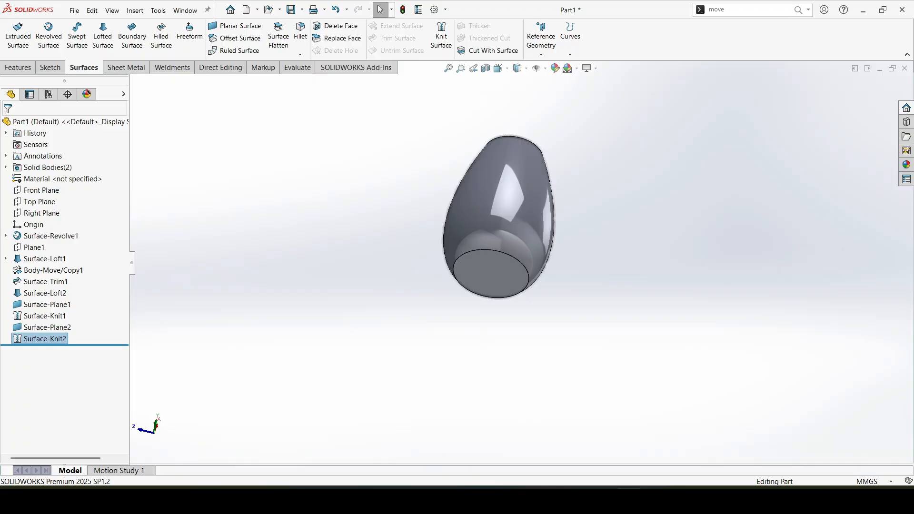
pyautogui.press('Escape')
# Show the hidden wavy rib solid body again alongside the solid vase body
pyautogui.moveTo(498, 205); pyautogui.dragTo(498, 281, button='middle')
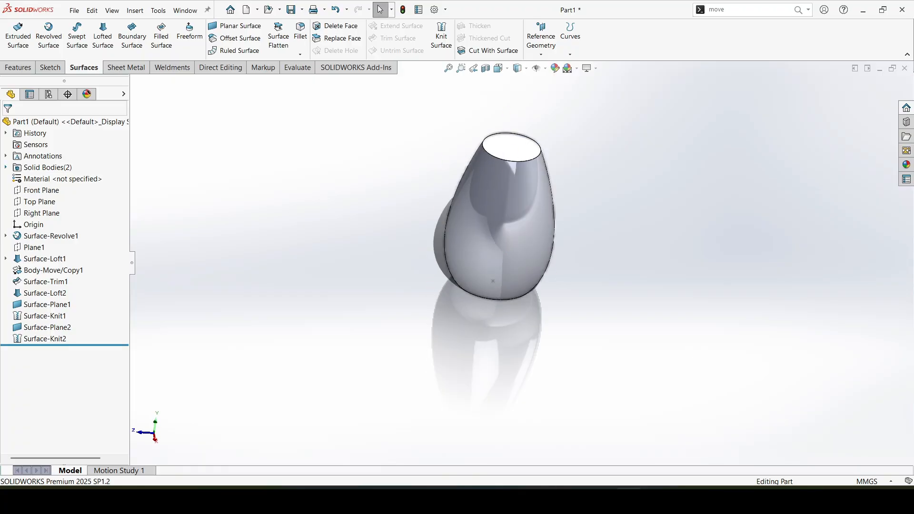
pyautogui.click(6, 167)
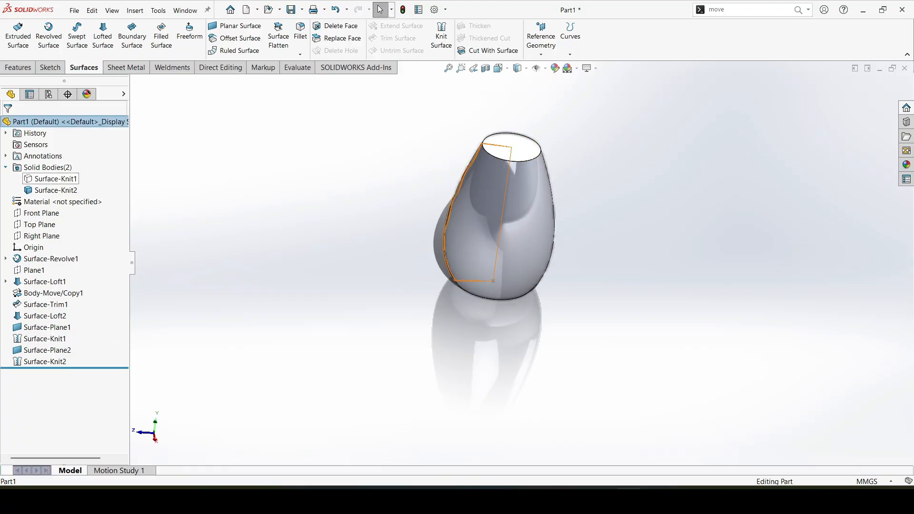
pyautogui.click(55, 178)
pyautogui.click(65, 167)
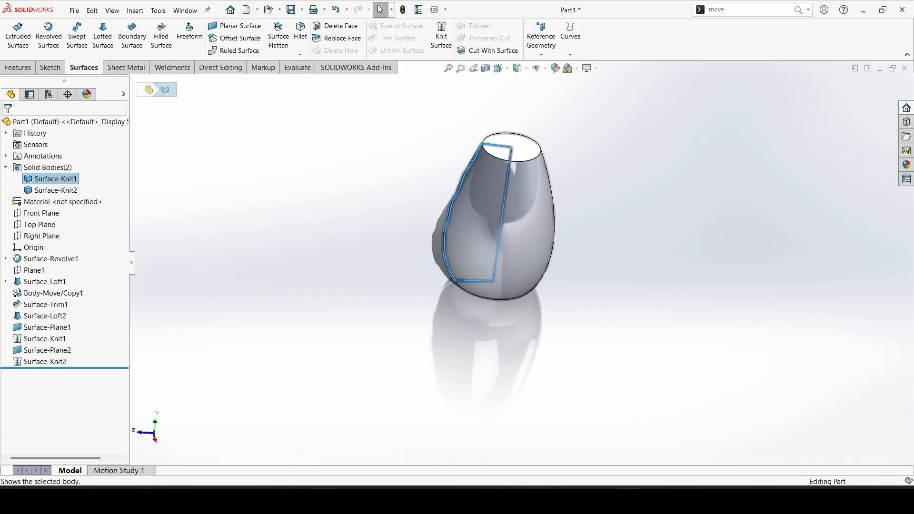
pyautogui.click(6, 167)
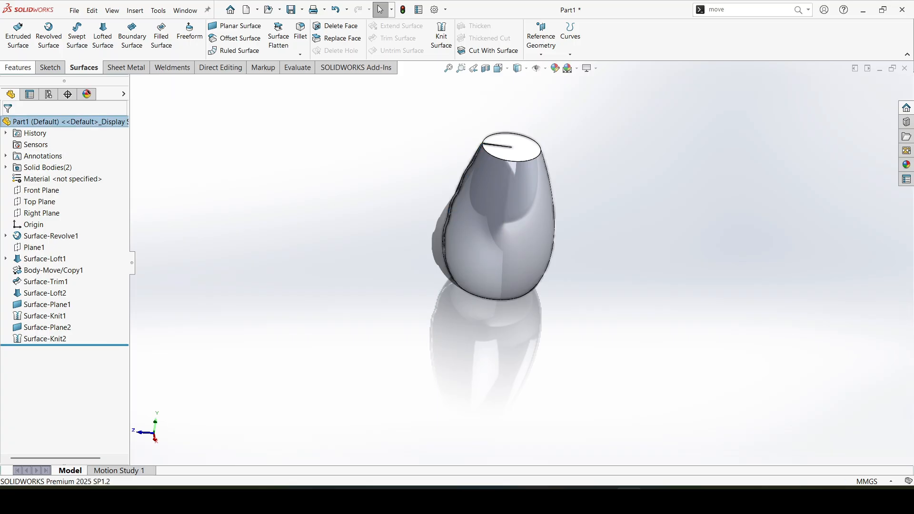
# Create a circular pattern of the wavy rib body about the vase's upper circular edge, with 60 equally spaced instances over 360 degrees
pyautogui.click(18, 67)
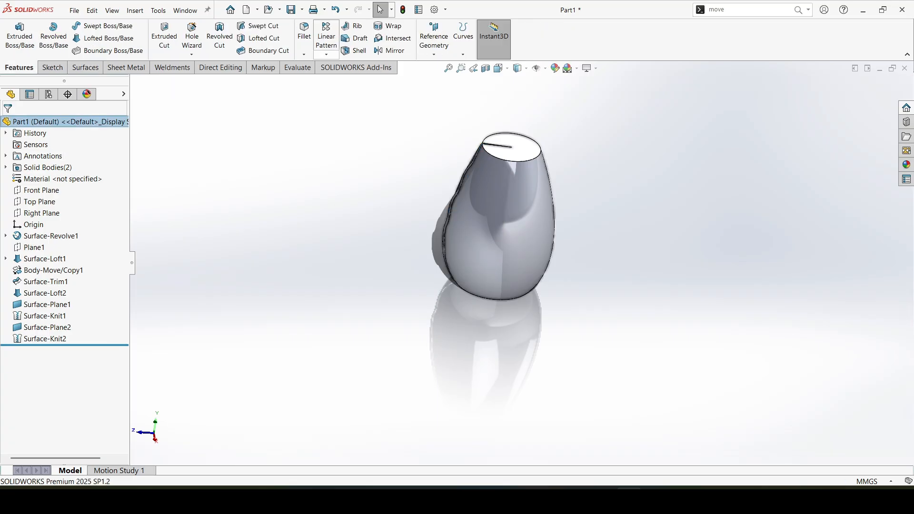
pyautogui.click(326, 54)
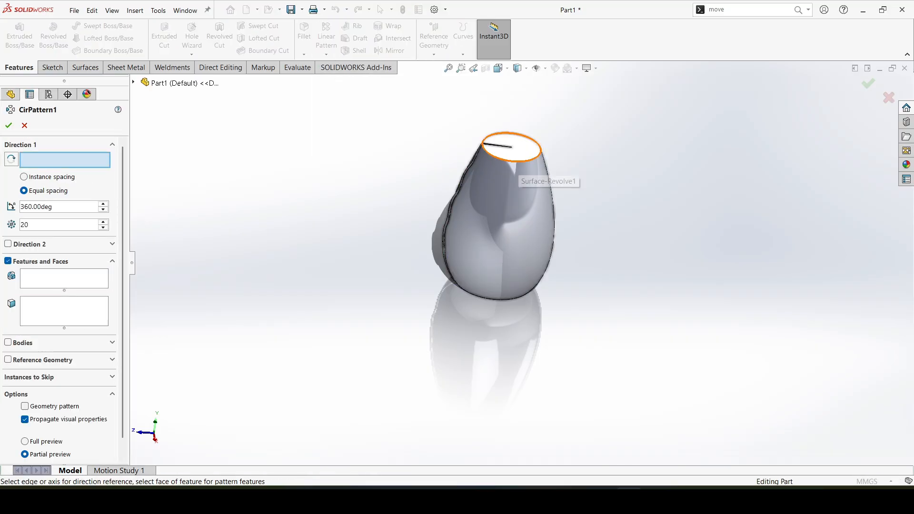
pyautogui.click(519, 161)
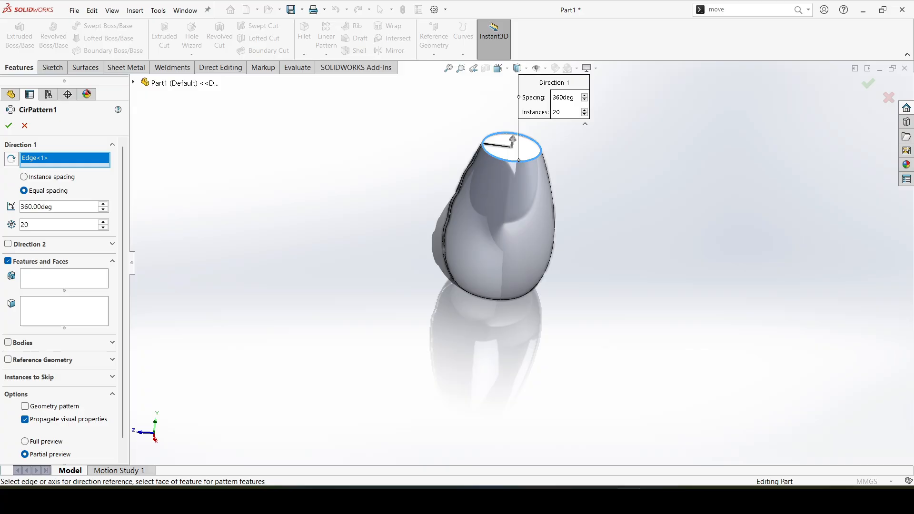
pyautogui.click(8, 342)
pyautogui.scroll(-4, 478, 146)
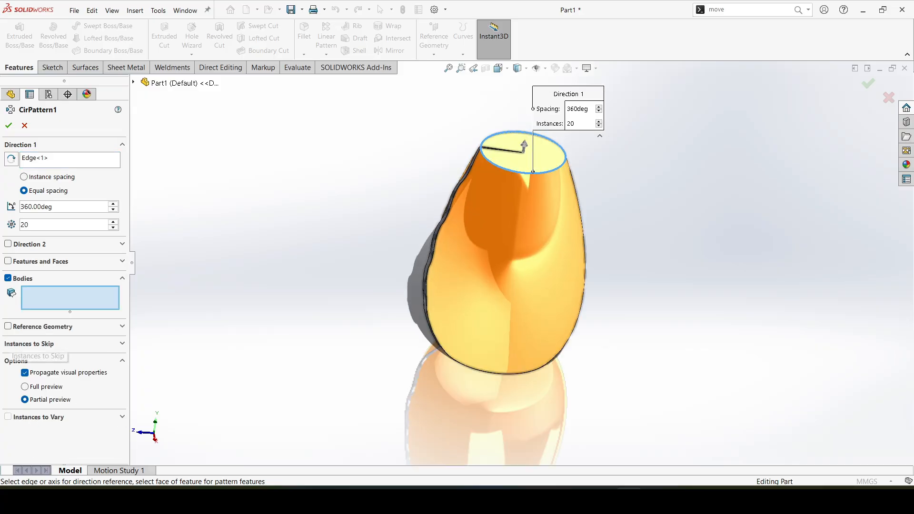
pyautogui.click(447, 214)
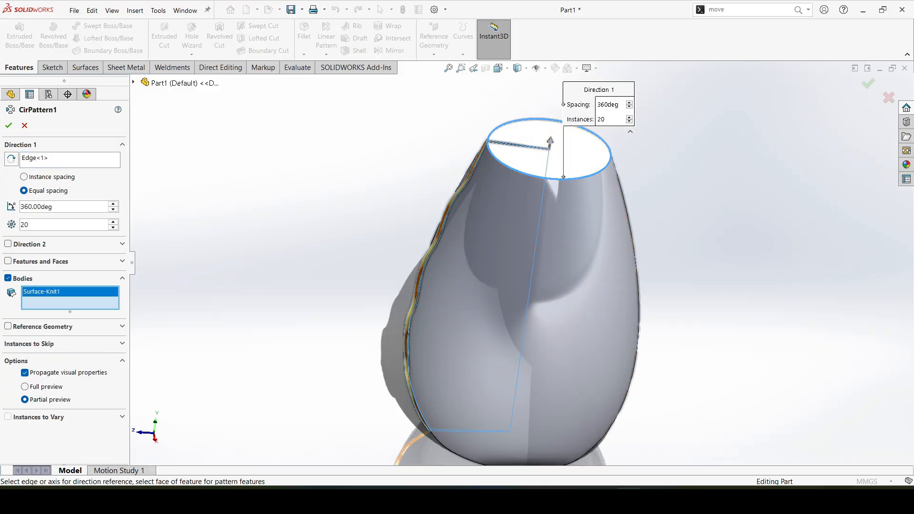
pyautogui.doubleClick(58, 224)
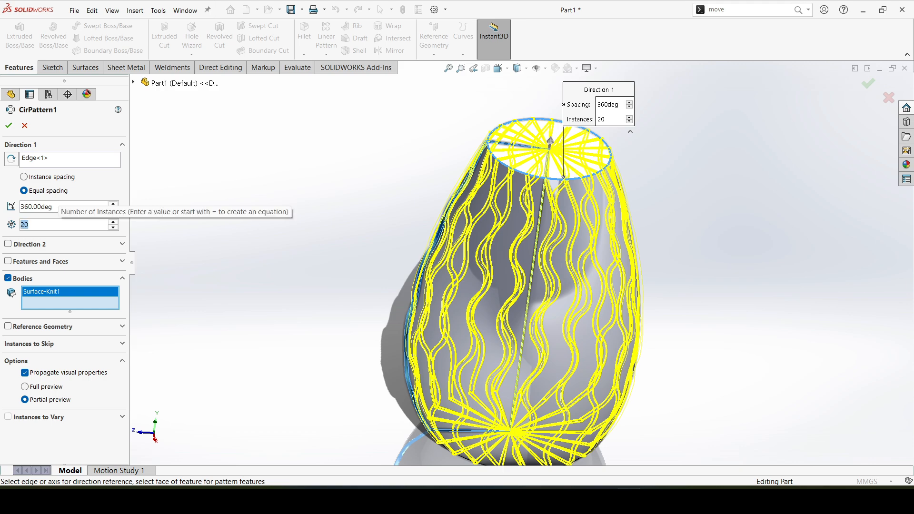
pyautogui.write('60')
pyautogui.press('Return')
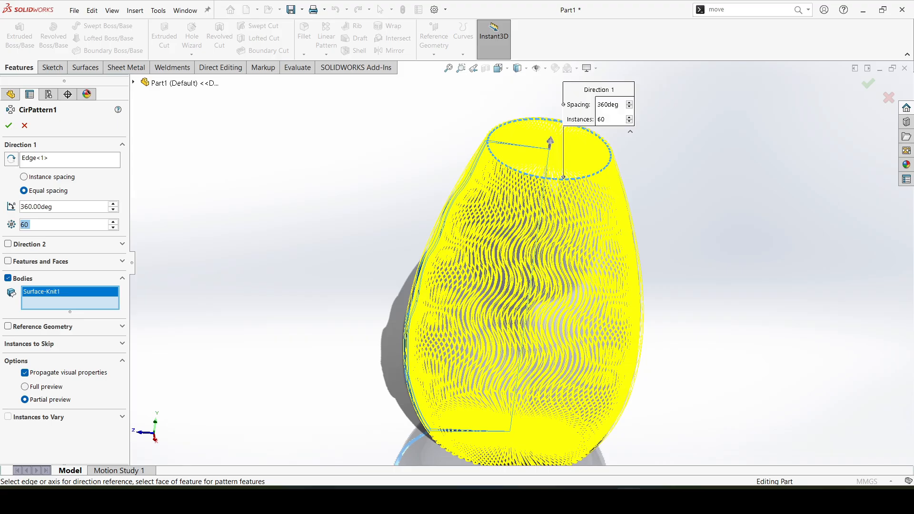
pyautogui.click(8, 125)
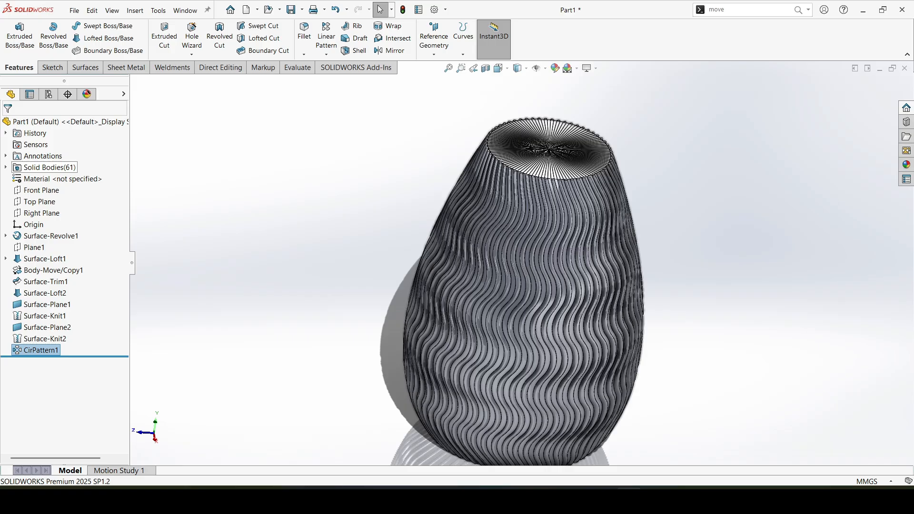
# Combine the vase body and all the patterned wavy ribs into one solid using the Add operation
pyautogui.click(742, 9)
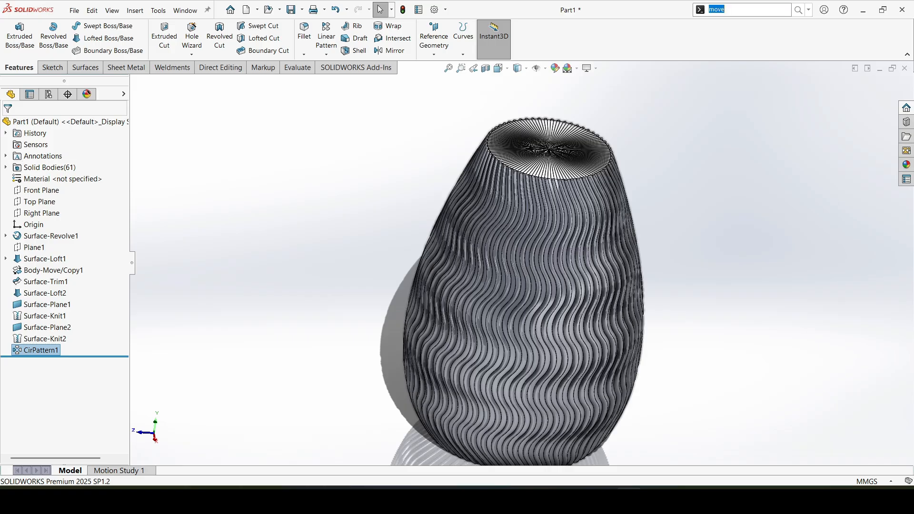
pyautogui.write('co')
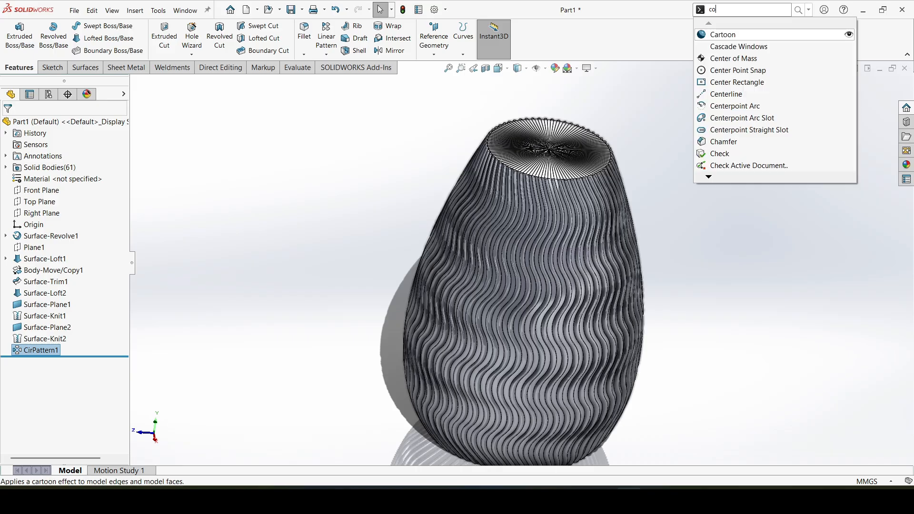
pyautogui.write('mbin')
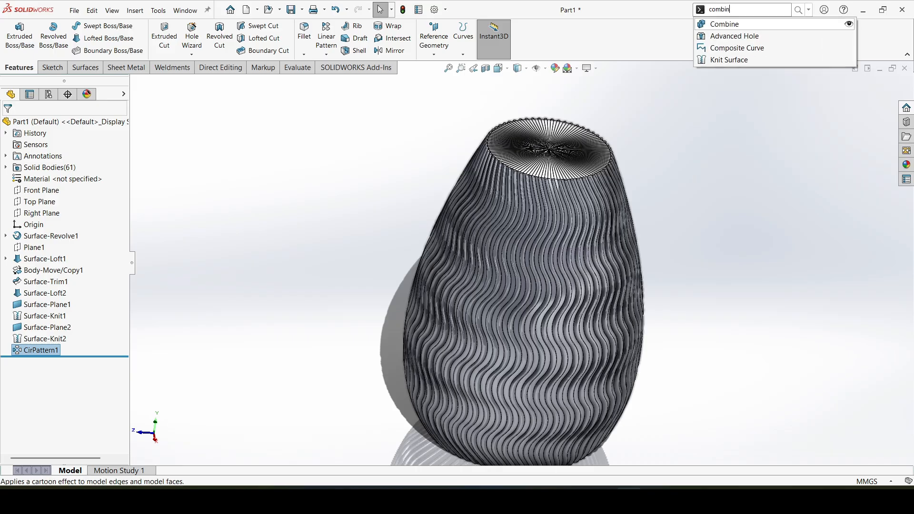
pyautogui.write('e')
pyautogui.press('Return')
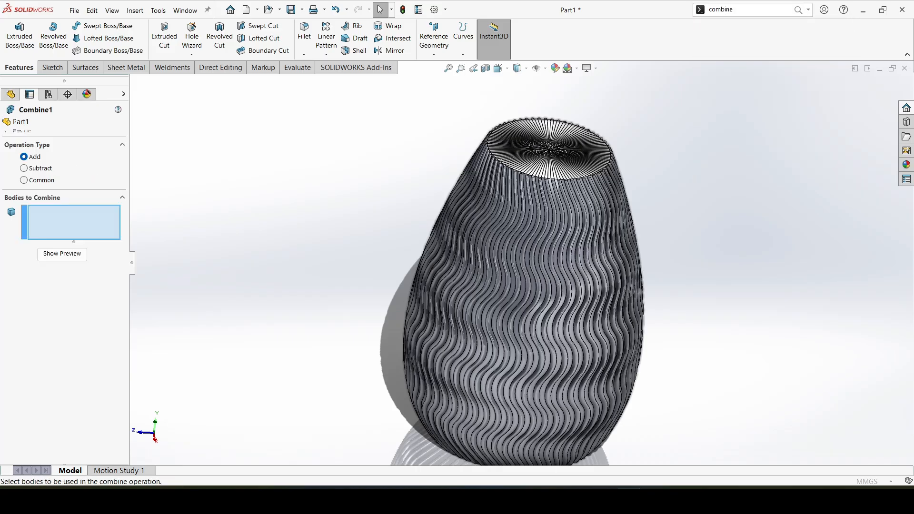
pyautogui.moveTo(767, 94); pyautogui.dragTo(292, 465)
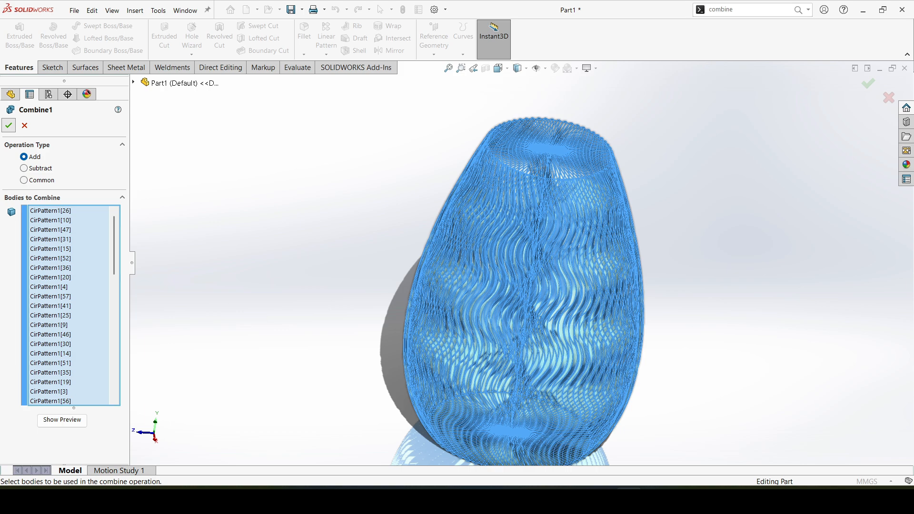
pyautogui.click(9, 125)
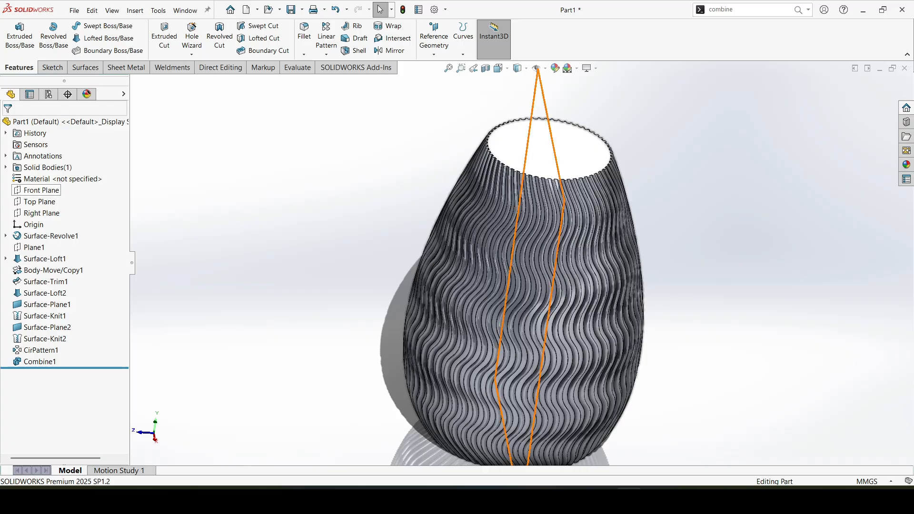
# Start a sketch on the Front Plane and hide the combined solid body
pyautogui.click(42, 190)
pyautogui.click(63, 177)
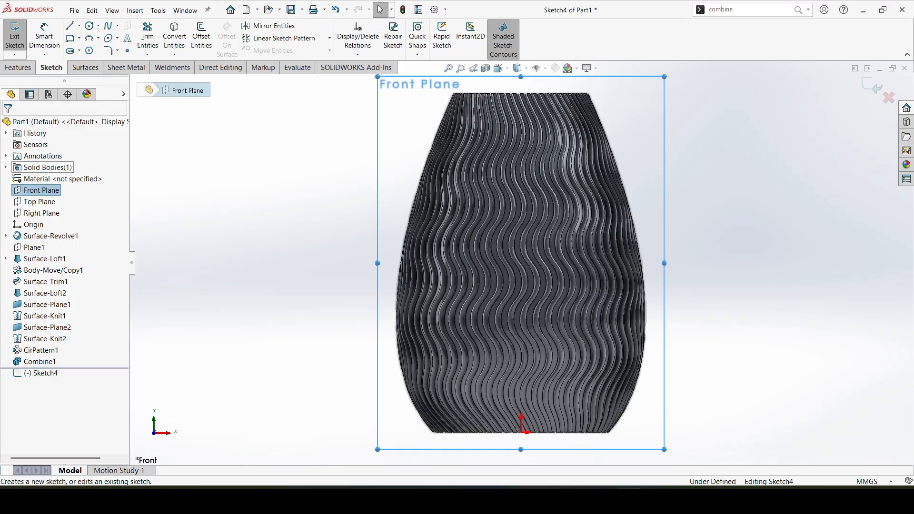
pyautogui.click(43, 167)
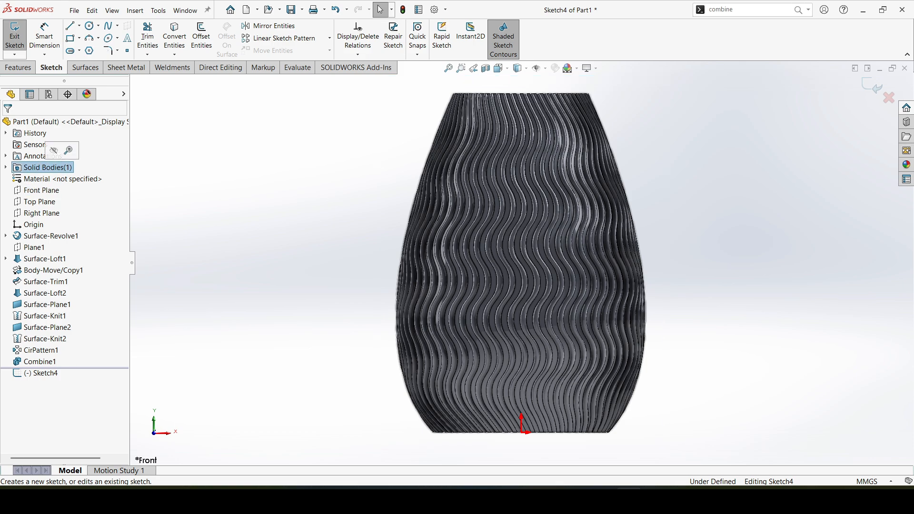
pyautogui.click(53, 150)
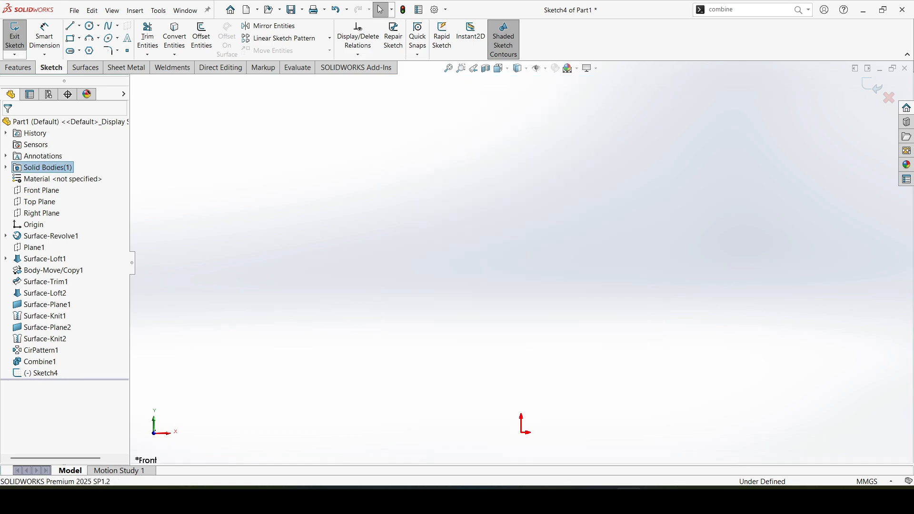
# Show the profile sketch of the revolved vase surface
pyautogui.click(5, 236)
pyautogui.click(46, 247)
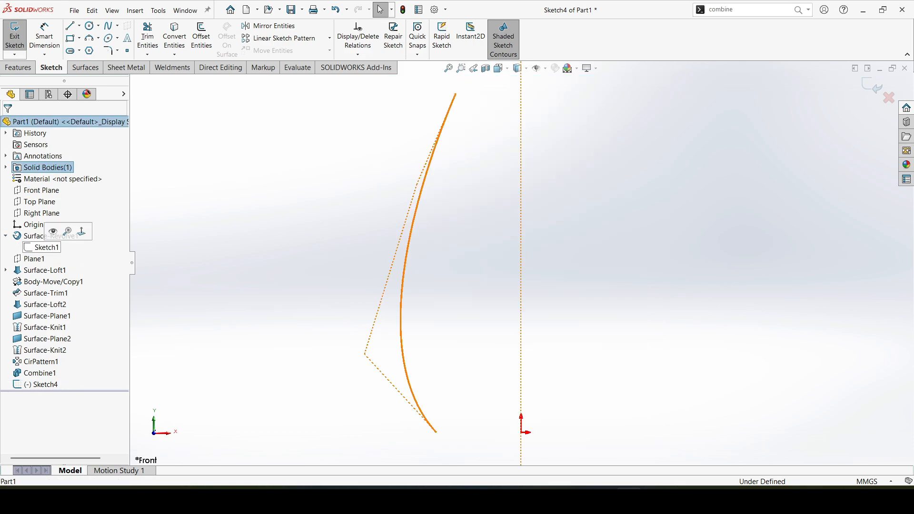
pyautogui.click(53, 231)
pyautogui.click(223, 184)
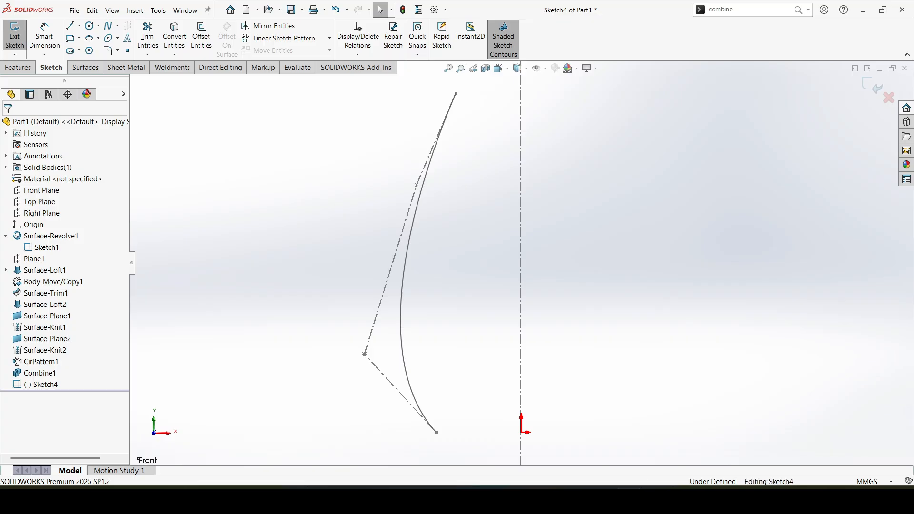
# Convert the vase profile's style spline into the current sketch as construction geometry
pyautogui.click(174, 37)
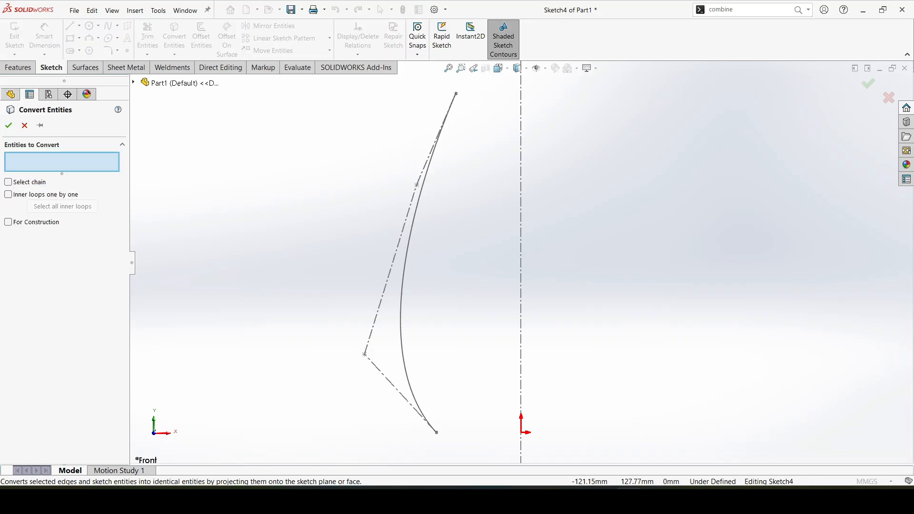
pyautogui.click(8, 222)
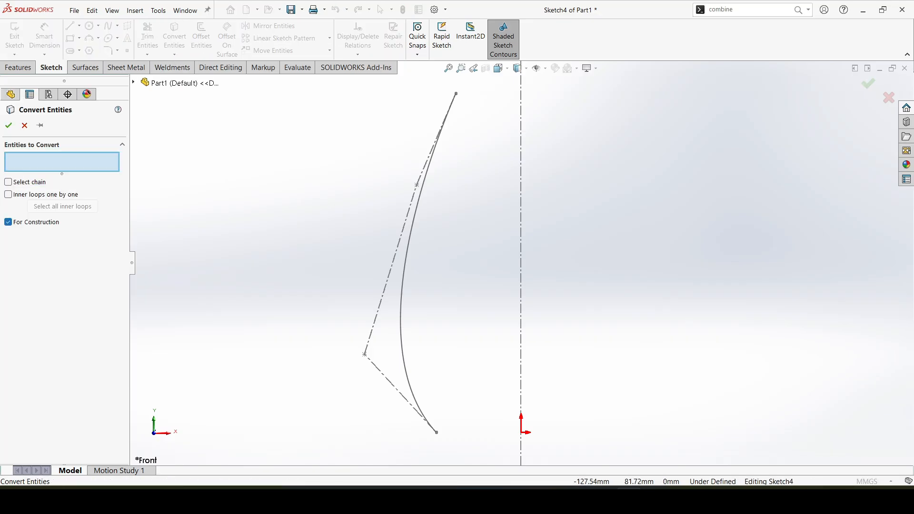
pyautogui.click(418, 408)
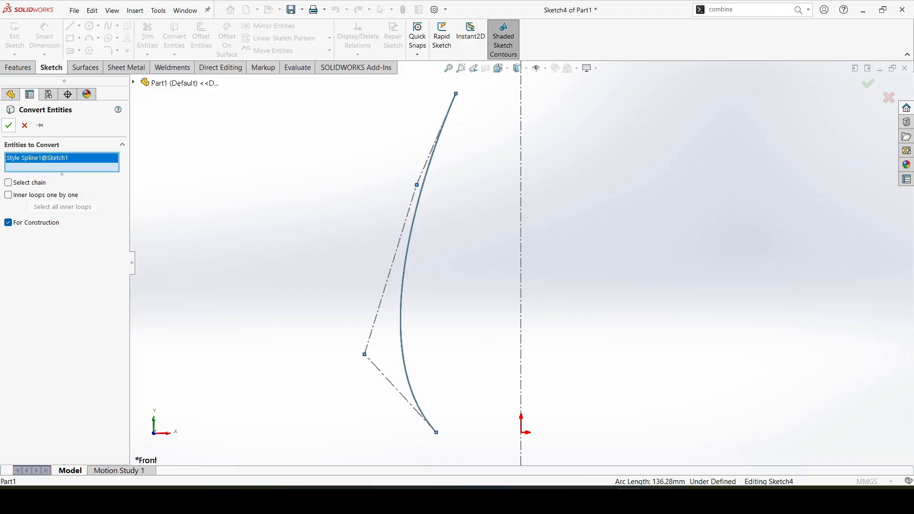
pyautogui.press('Return')
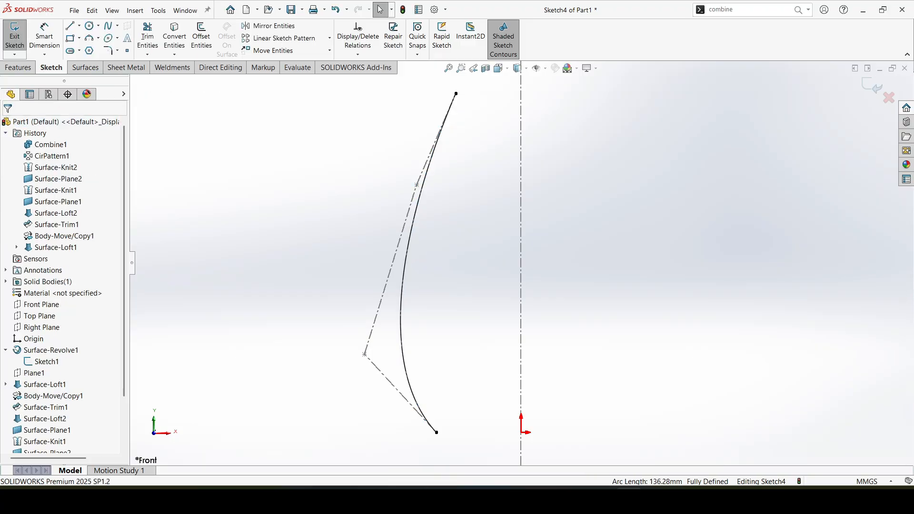
# Offset the converted vase profile spline 3.5 mm inward toward the centre axis
pyautogui.click(201, 38)
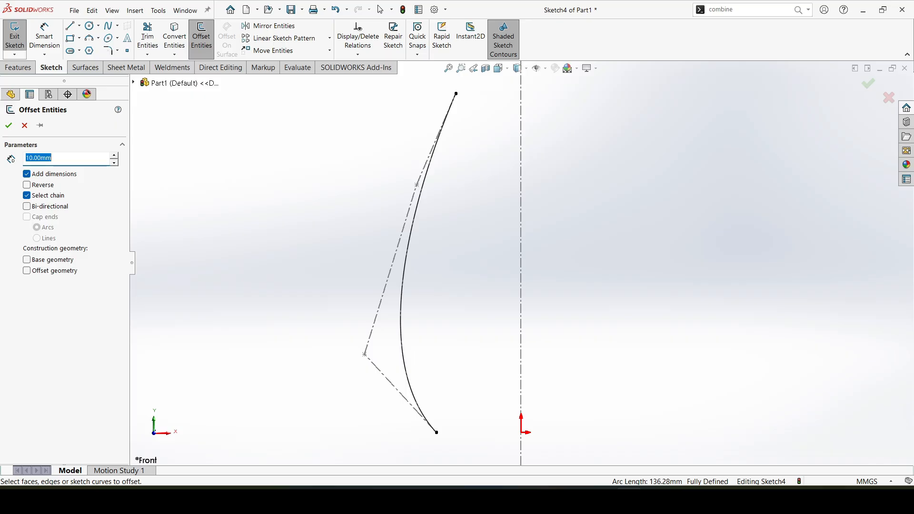
pyautogui.click(401, 309)
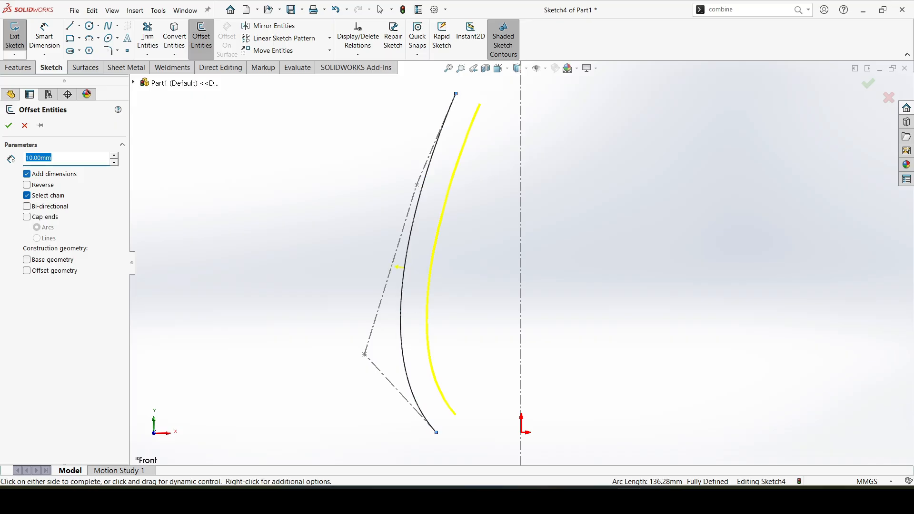
pyautogui.write('3.5')
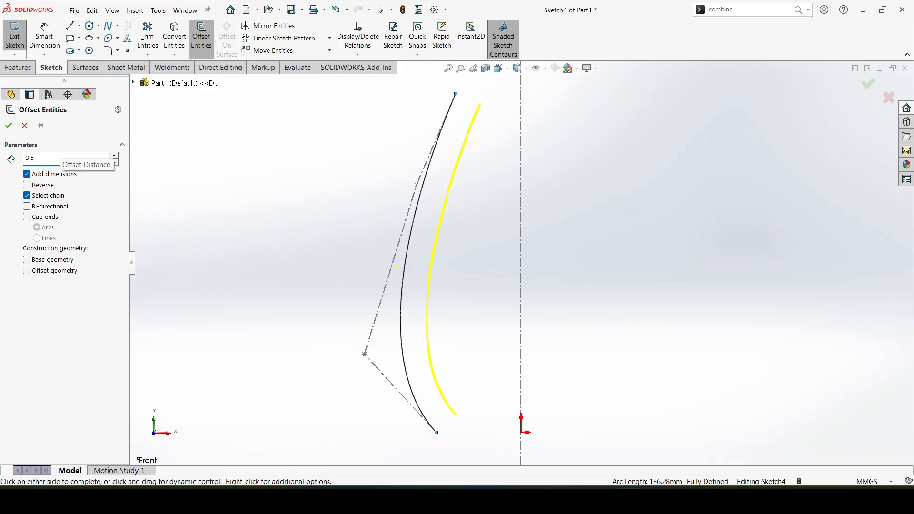
pyautogui.press('Return')
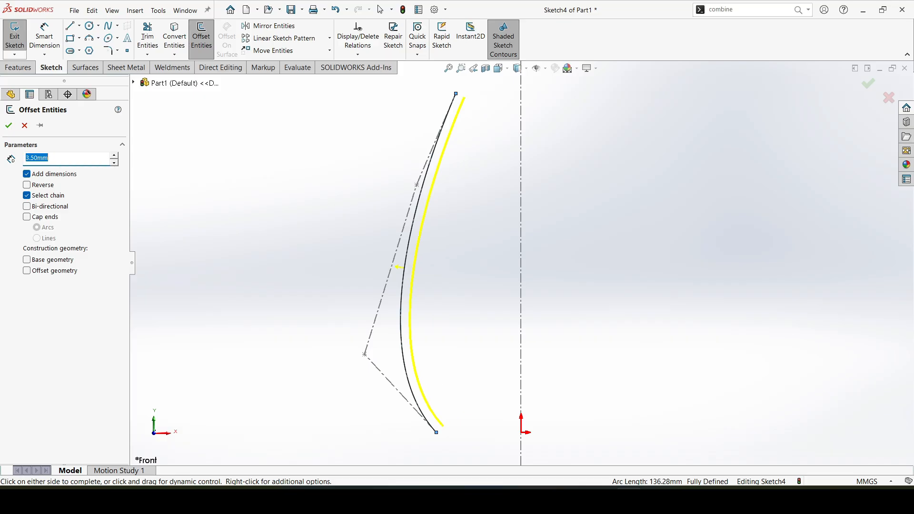
pyautogui.click(8, 125)
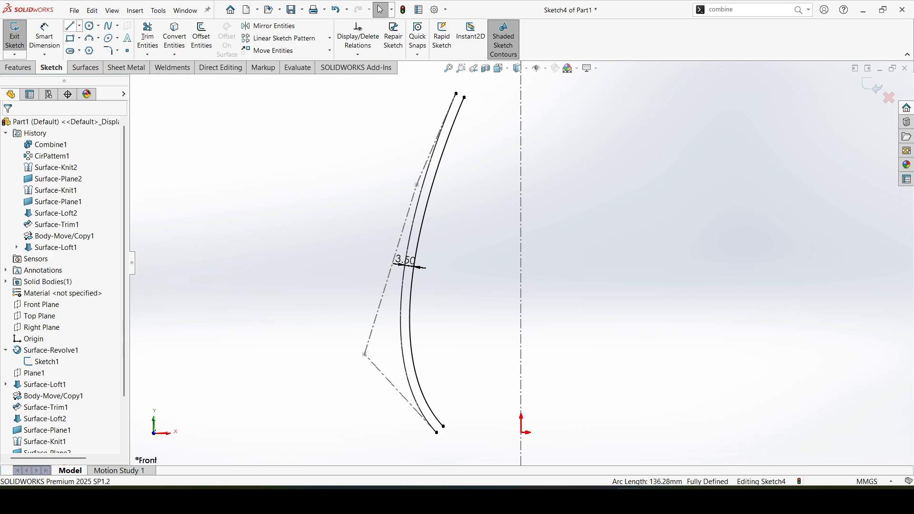
# Draw lines from the offset curve's lower part to the axis, up past the vase top, across, and down to the curve's upper endpoint
pyautogui.press('l')
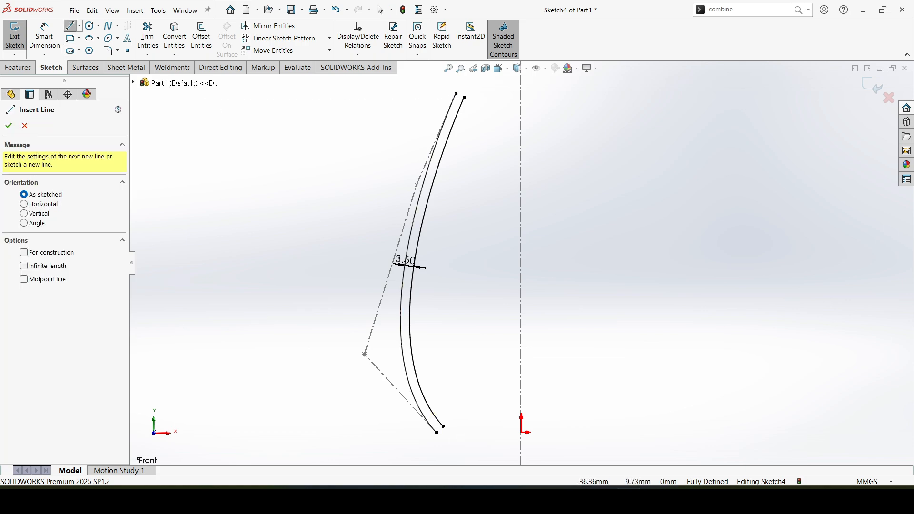
pyautogui.click(431, 410)
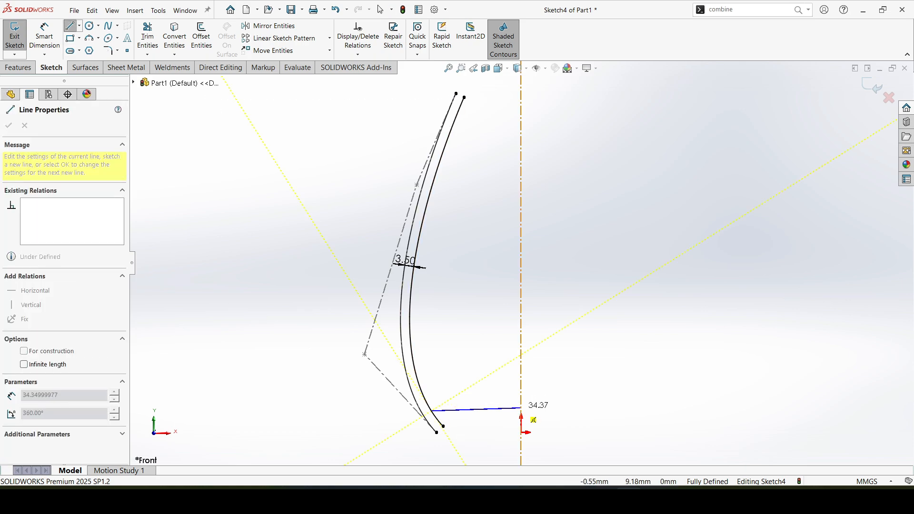
pyautogui.click(521, 410)
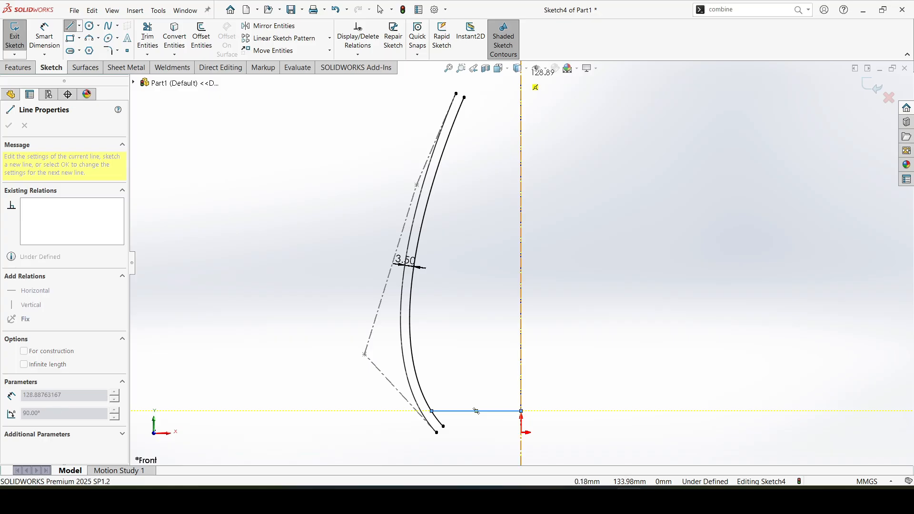
pyautogui.click(520, 76)
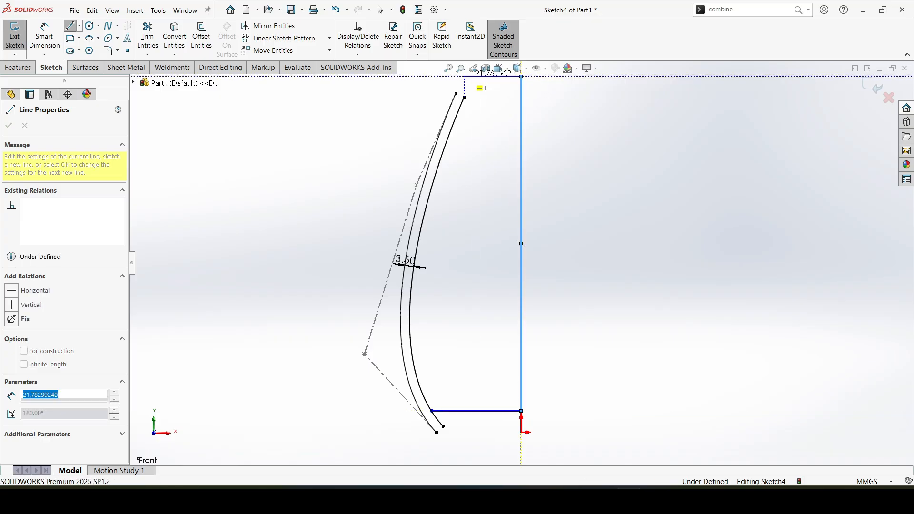
pyautogui.click(464, 76)
pyautogui.doubleClick(464, 97)
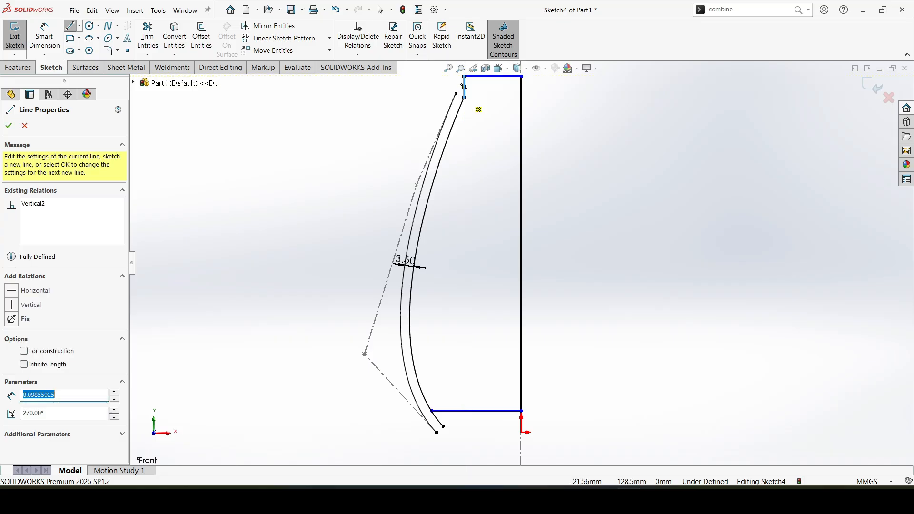
pyautogui.press('Escape')
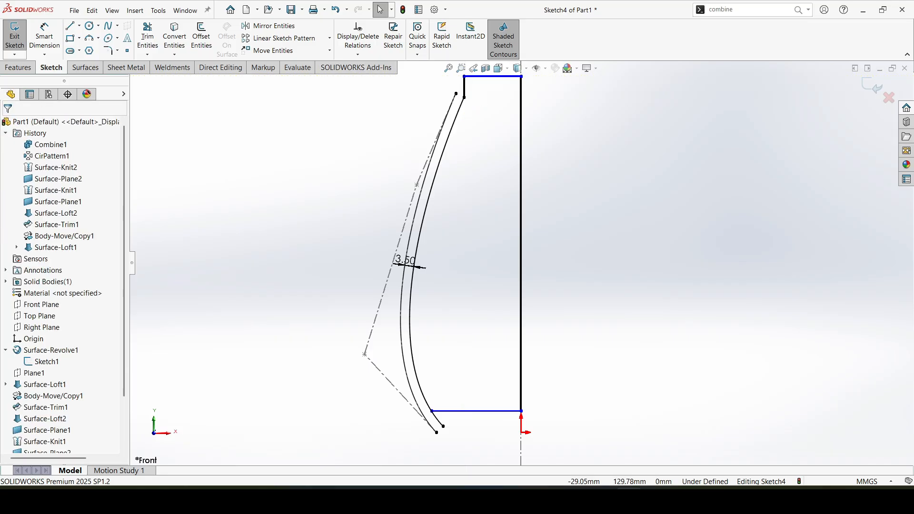
# Dimension the lower horizontal line's height above the original profile's bottom endpoint as 10 mm
pyautogui.click(44, 36)
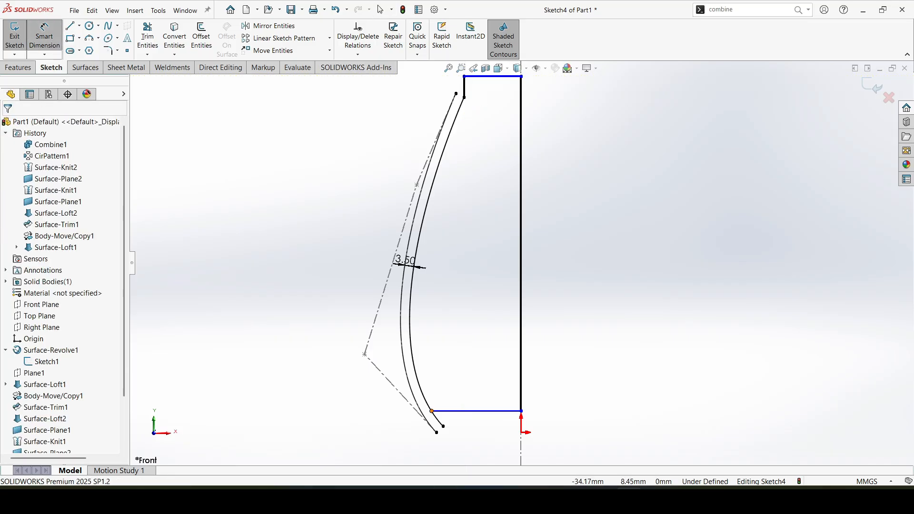
pyautogui.click(431, 410)
pyautogui.click(436, 432)
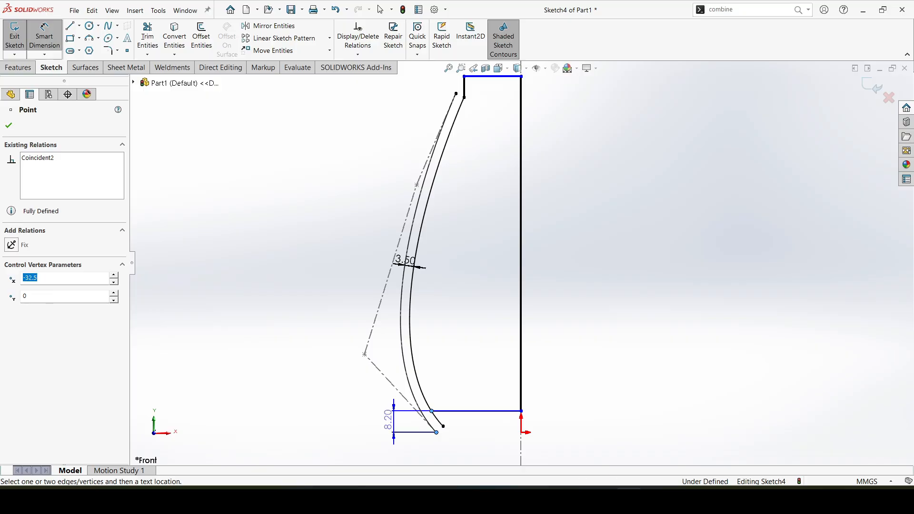
pyautogui.click(357, 419)
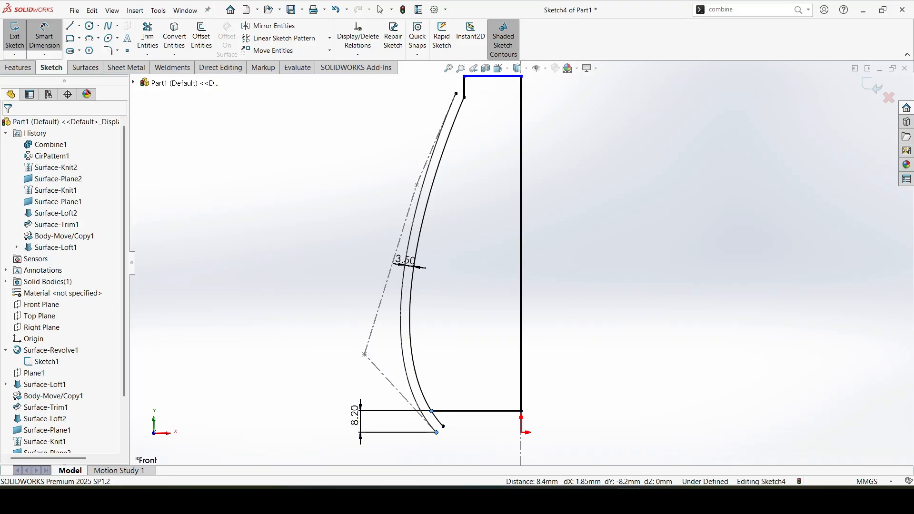
pyautogui.write('10')
pyautogui.press('Return')
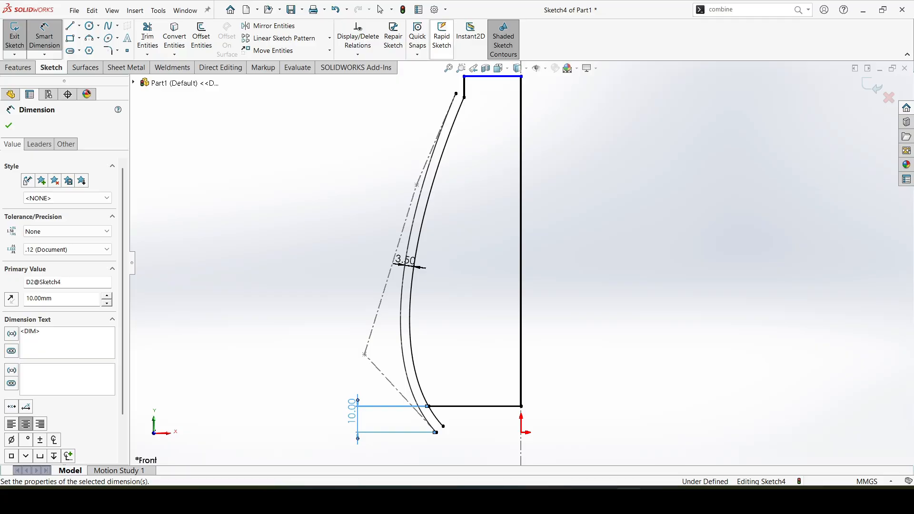
# Dimension the short vertical line above the offset curve's upper endpoint as 8 mm
pyautogui.click(463, 87)
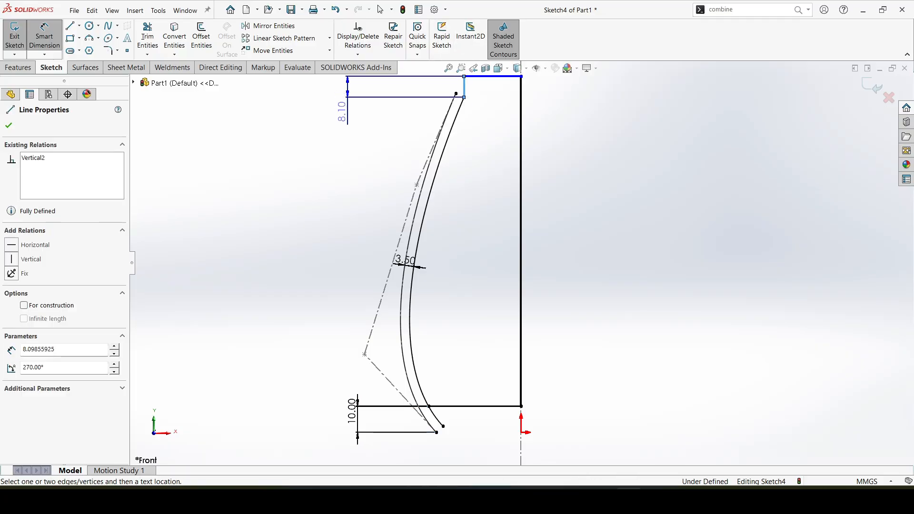
pyautogui.click(342, 112)
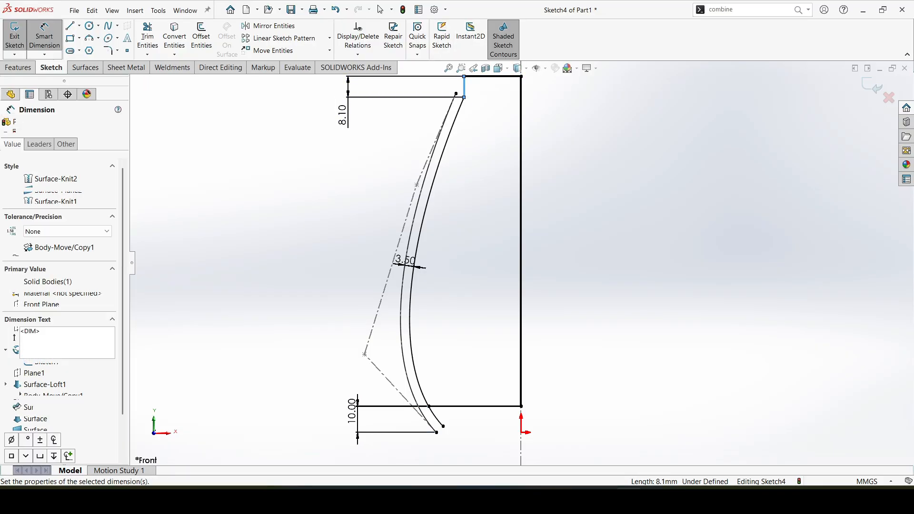
pyautogui.write('8')
pyautogui.press('Return')
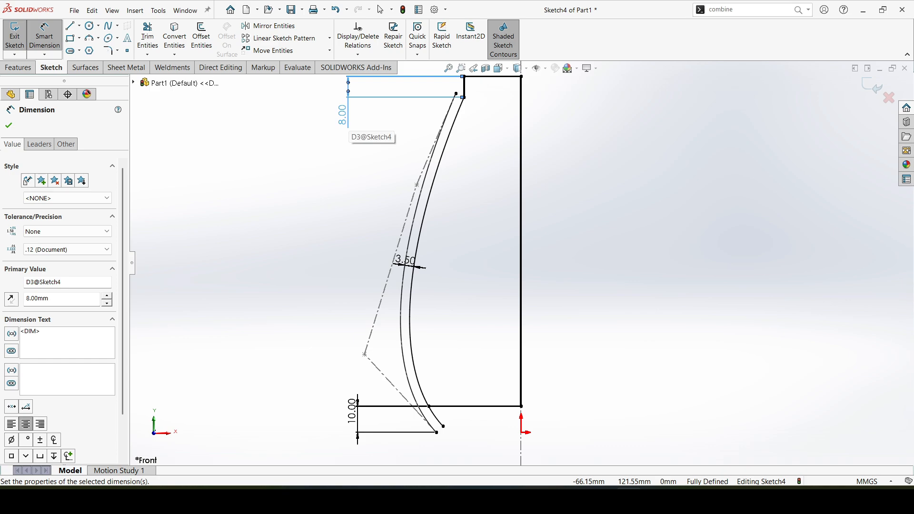
pyautogui.click(380, 9)
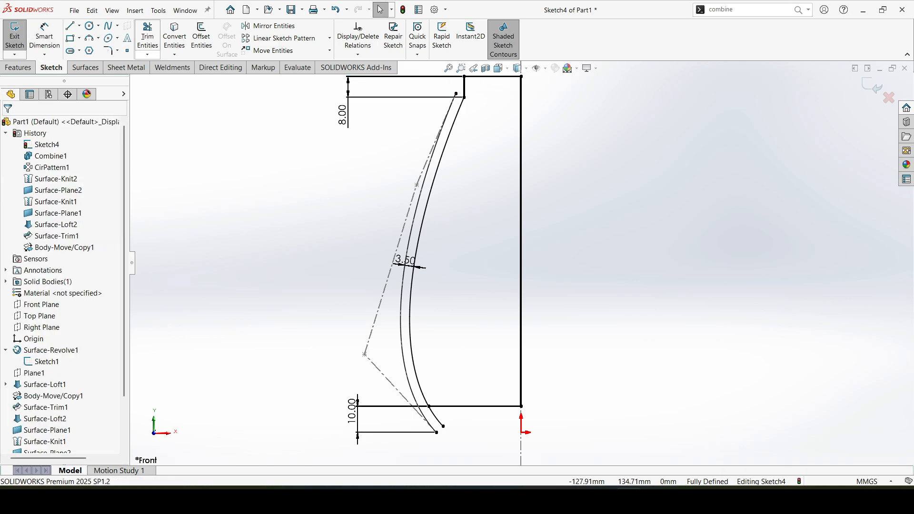
# Trim the end of the offset curve that extends below the lower horizontal line
pyautogui.click(147, 37)
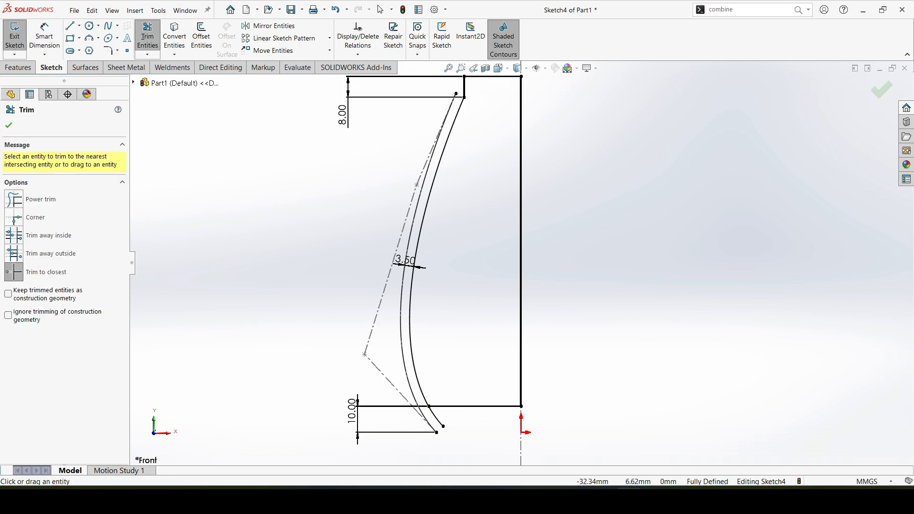
pyautogui.click(435, 416)
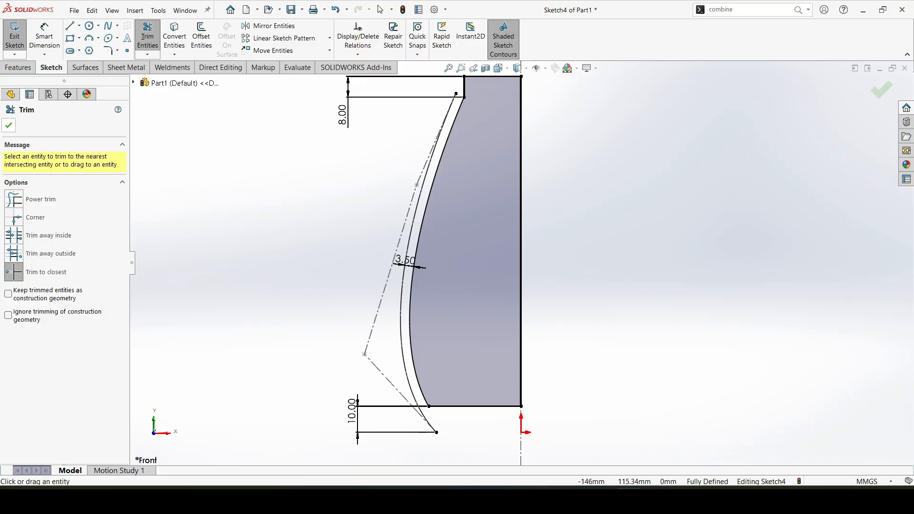
pyautogui.press('Escape')
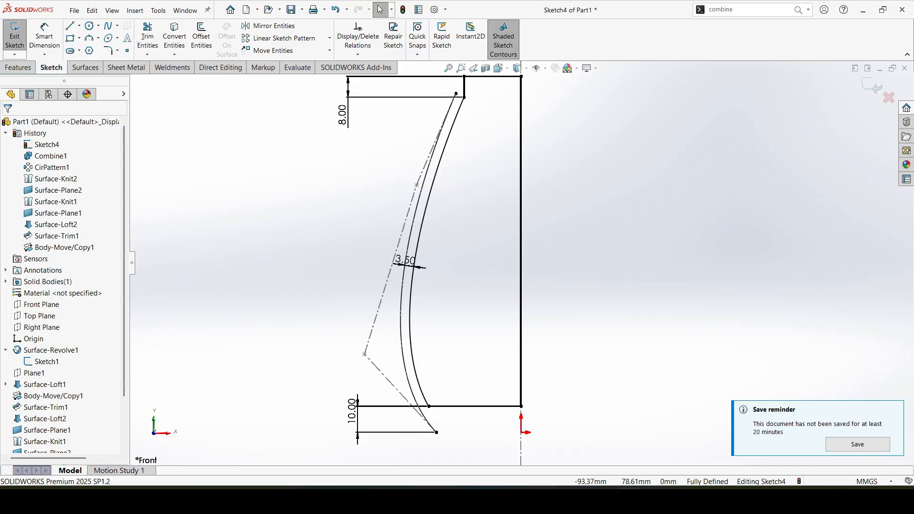
# Show the solid body and hollow it with a 360° revolved cut of the sketch about its vertical line on the axis
pyautogui.click(47, 281)
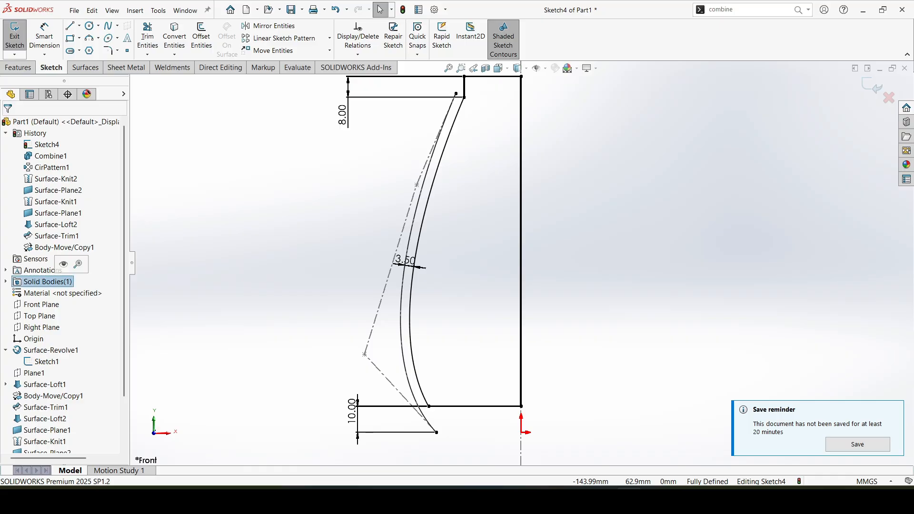
pyautogui.click(64, 264)
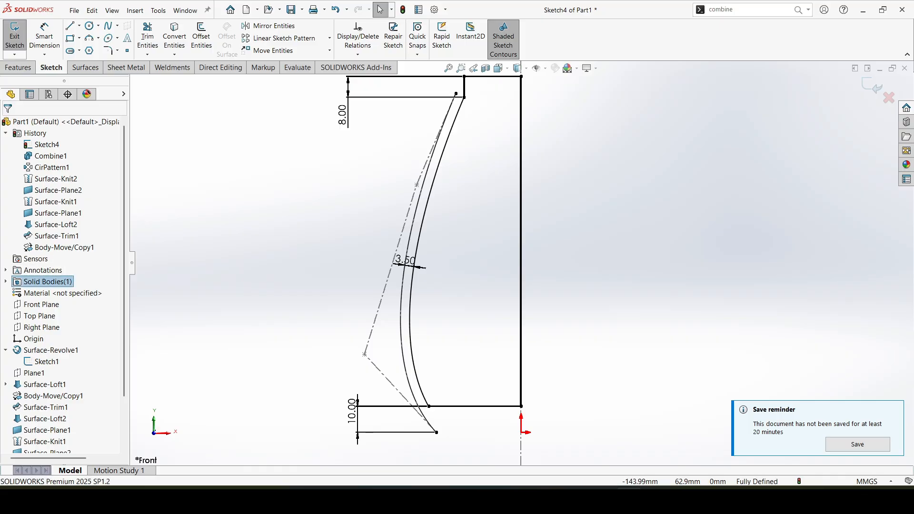
pyautogui.click(17, 67)
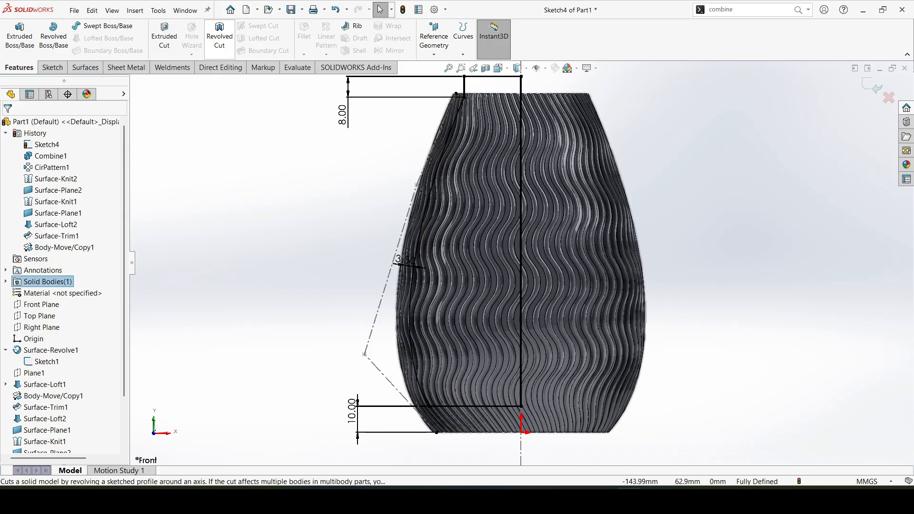
pyautogui.click(219, 38)
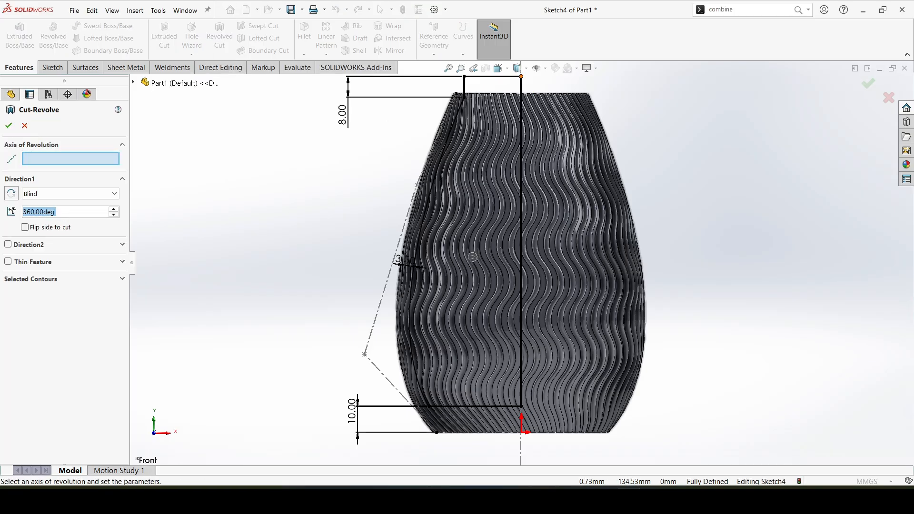
pyautogui.click(521, 238)
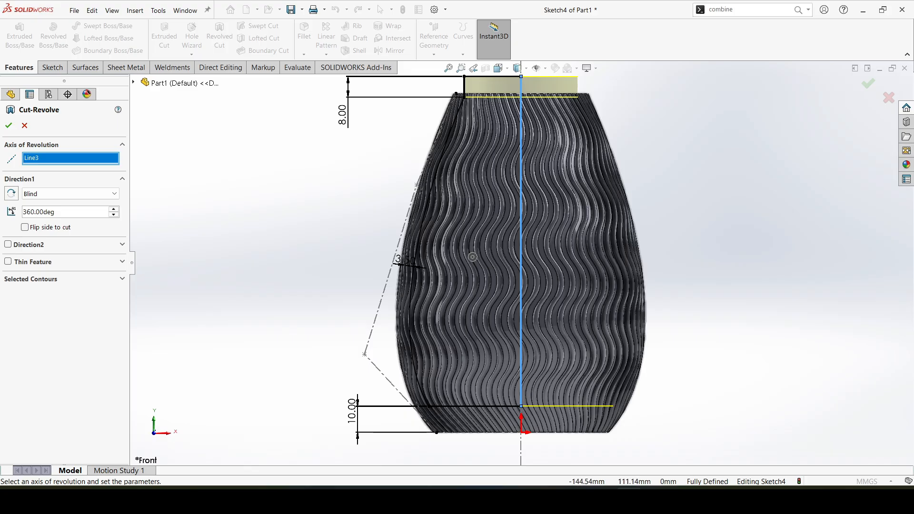
pyautogui.click(9, 125)
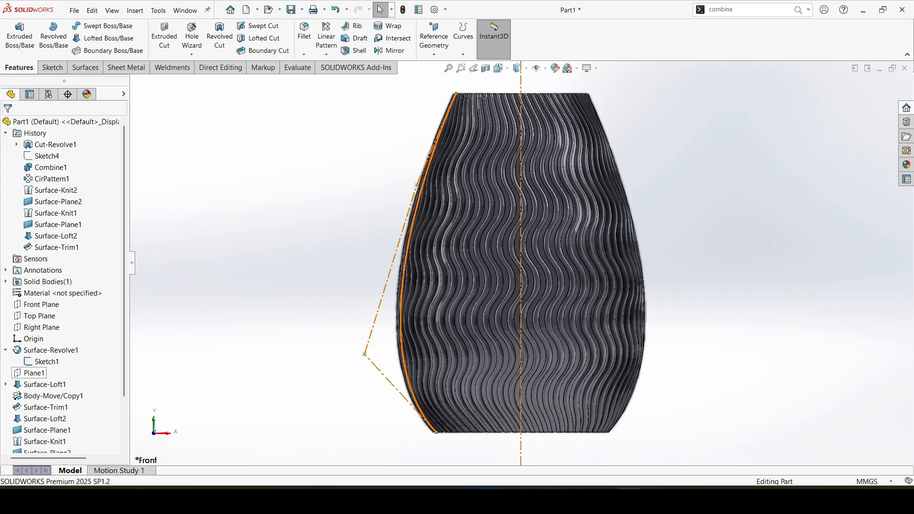
# Collapse all feature tree items and check the profile sketch under the revolved surface
pyautogui.rightClick(79, 311)
pyautogui.click(115, 318)
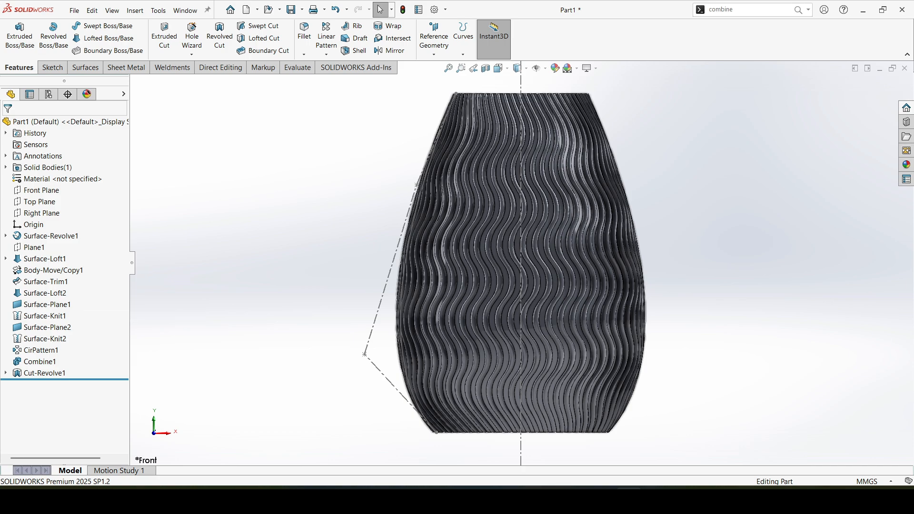
pyautogui.click(5, 235)
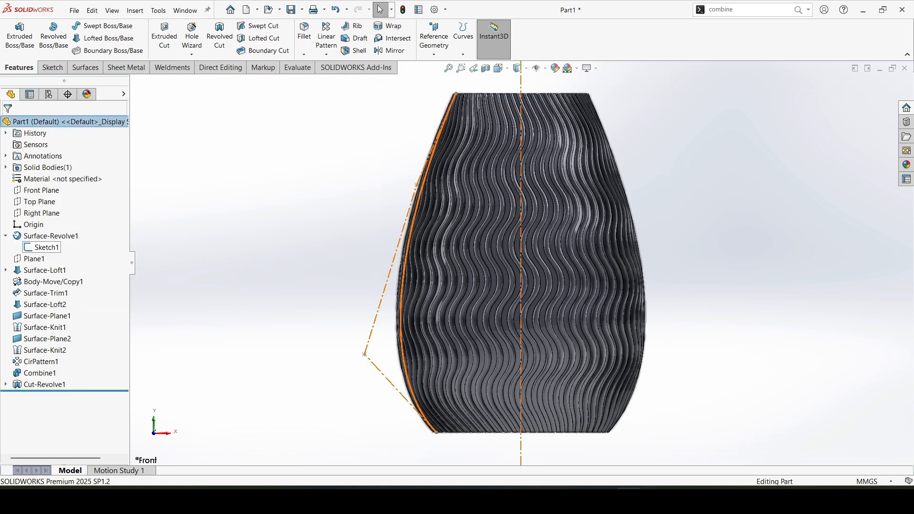
pyautogui.click(49, 235)
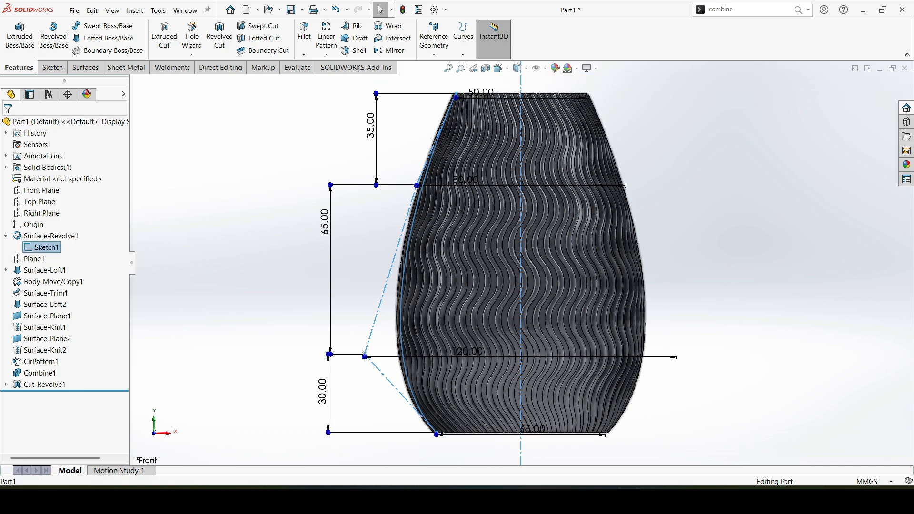
pyautogui.press('Escape')
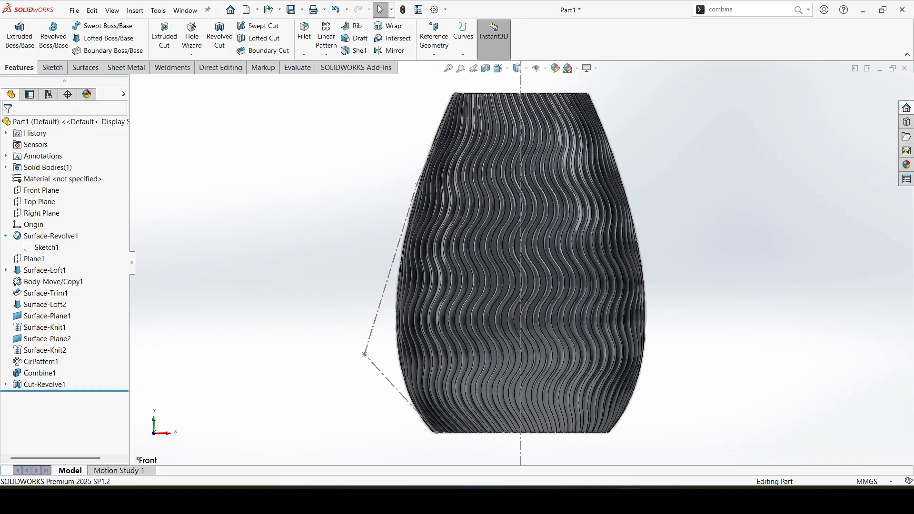
pyautogui.click(6, 236)
# Start a sketch on the Front Plane and hide the vase's solid body
pyautogui.moveTo(524, 191); pyautogui.dragTo(524, 248, button='middle')
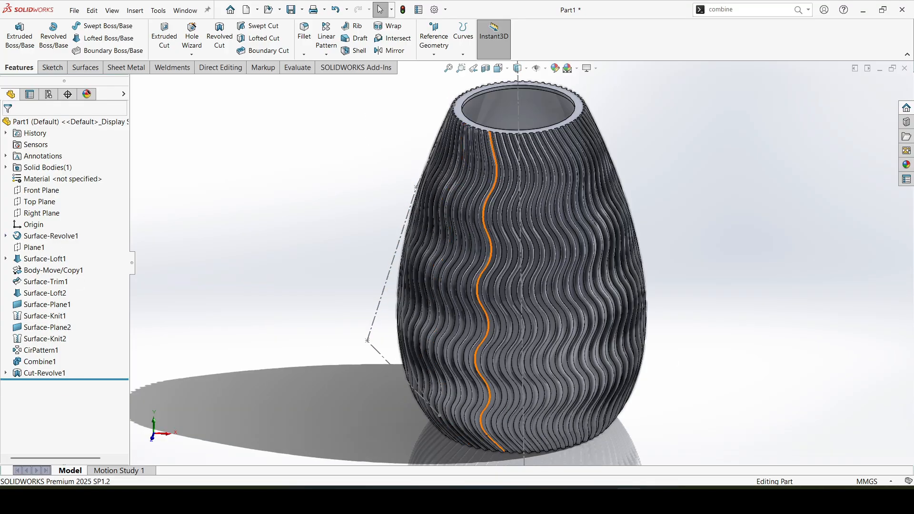
pyautogui.scroll(10, 535, 95)
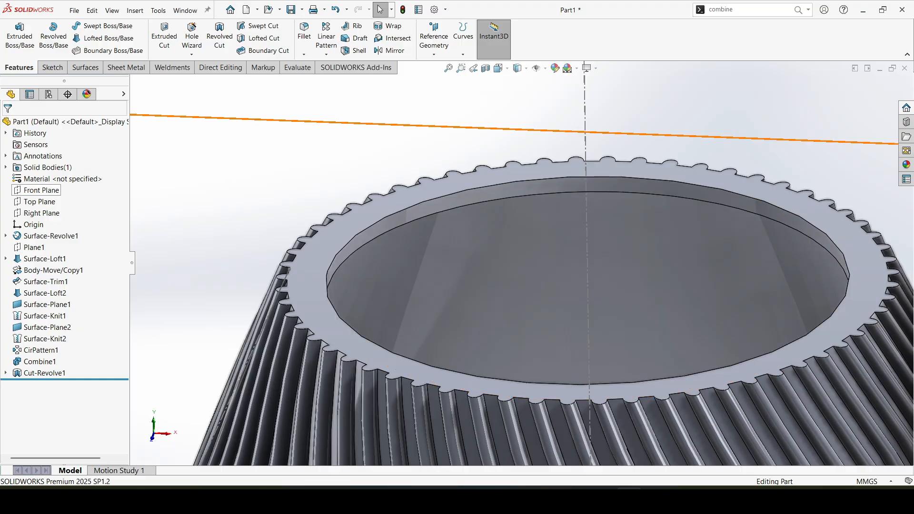
pyautogui.click(42, 190)
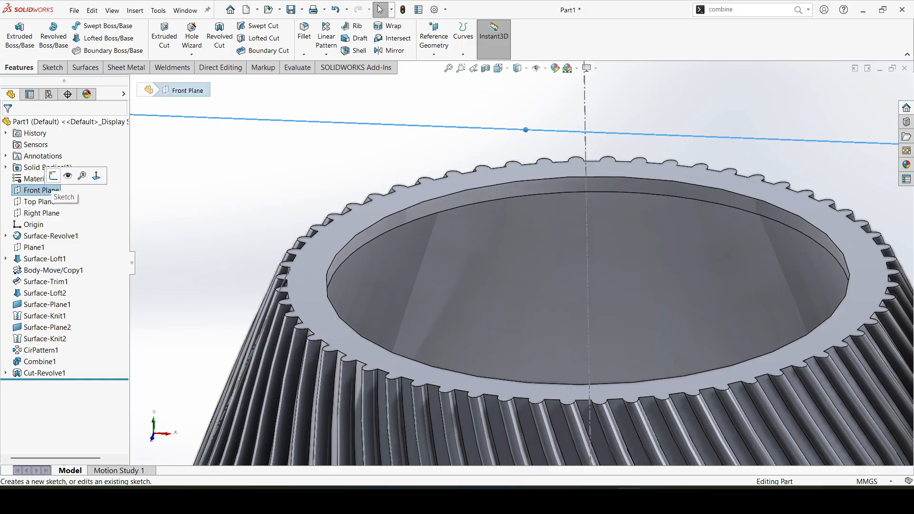
pyautogui.click(54, 176)
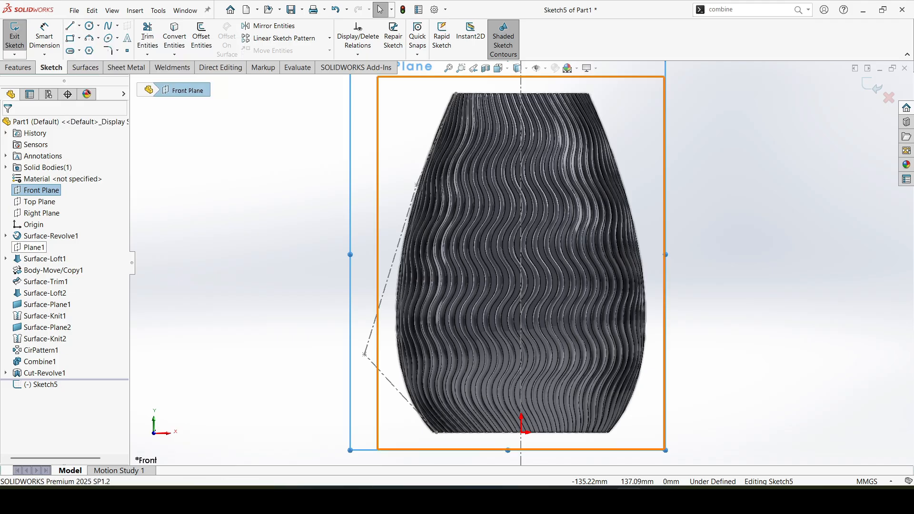
pyautogui.click(43, 167)
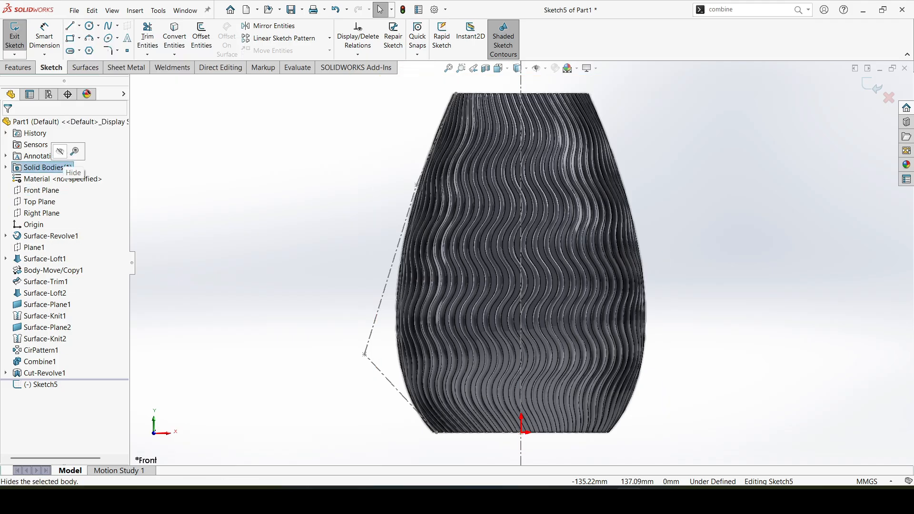
pyautogui.click(60, 151)
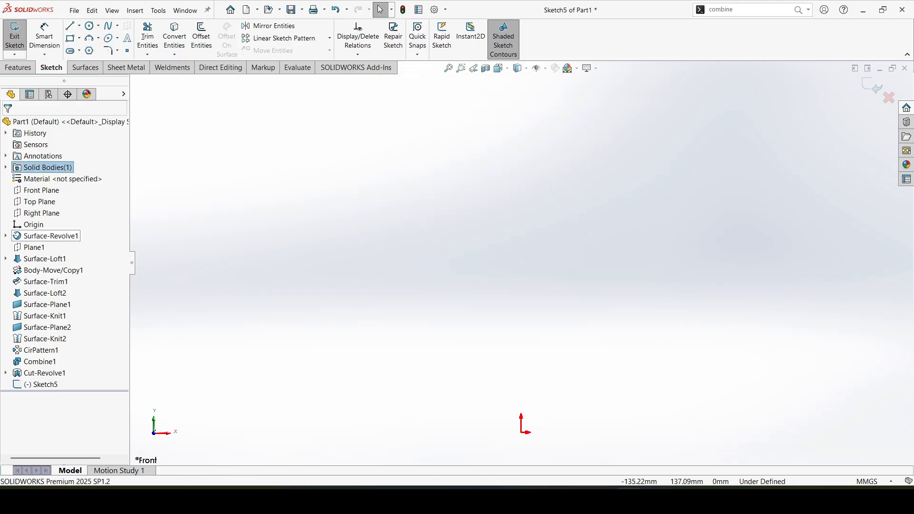
# Show the profile sketch under the first revolved surface as a reference
pyautogui.click(6, 236)
pyautogui.click(41, 247)
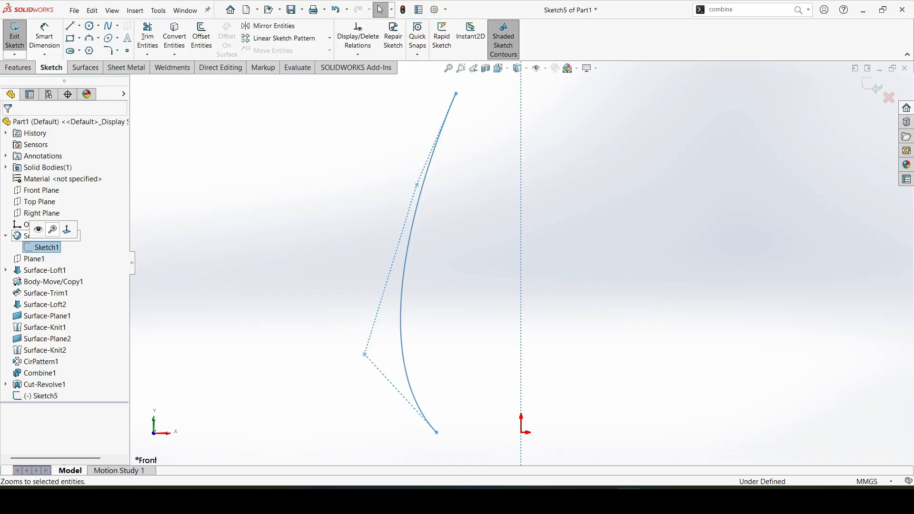
pyautogui.click(50, 228)
pyautogui.click(243, 218)
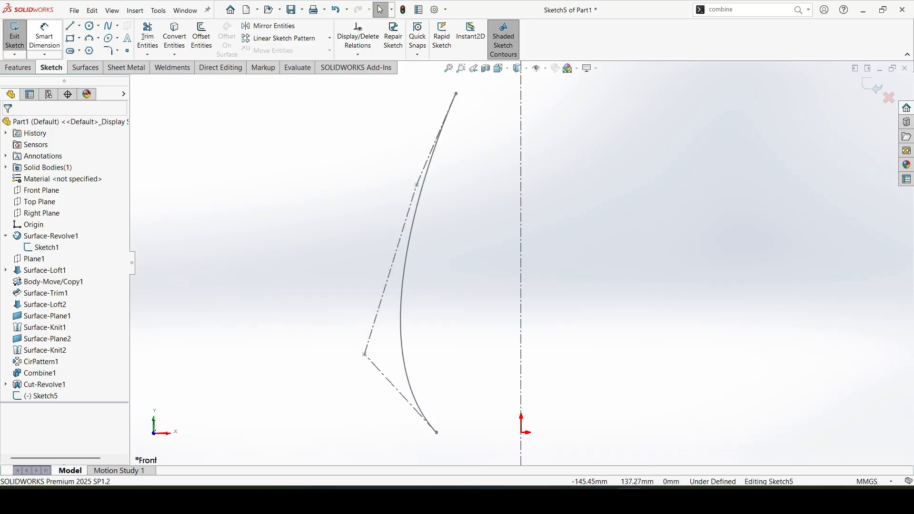
# Sketch a sloped midpoint line about 48 mm long, centred on the profile curve's upper endpoint and rising toward the axis
pyautogui.click(79, 26)
pyautogui.click(102, 64)
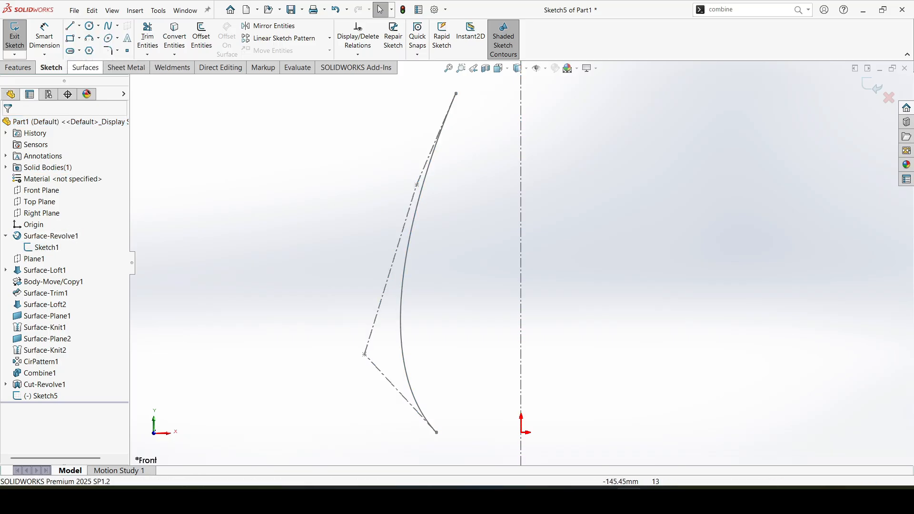
pyautogui.click(455, 94)
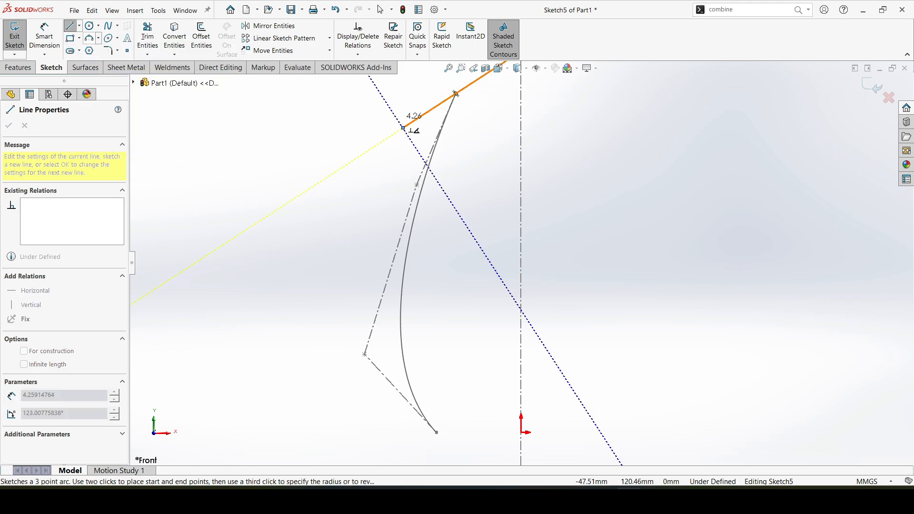
pyautogui.click(403, 128)
pyautogui.press('Escape')
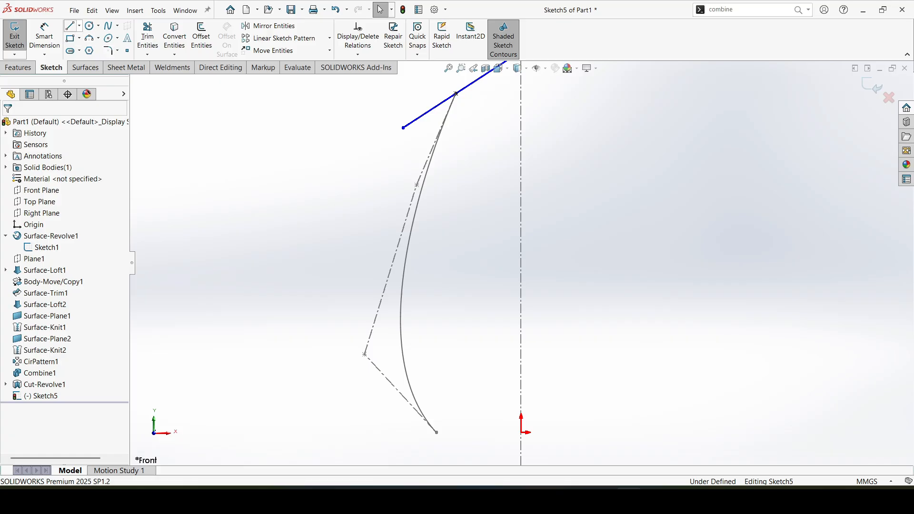
# Draw a horizontal centerline from the profile curve's upper endpoint to the vertical axis
pyautogui.click(80, 26)
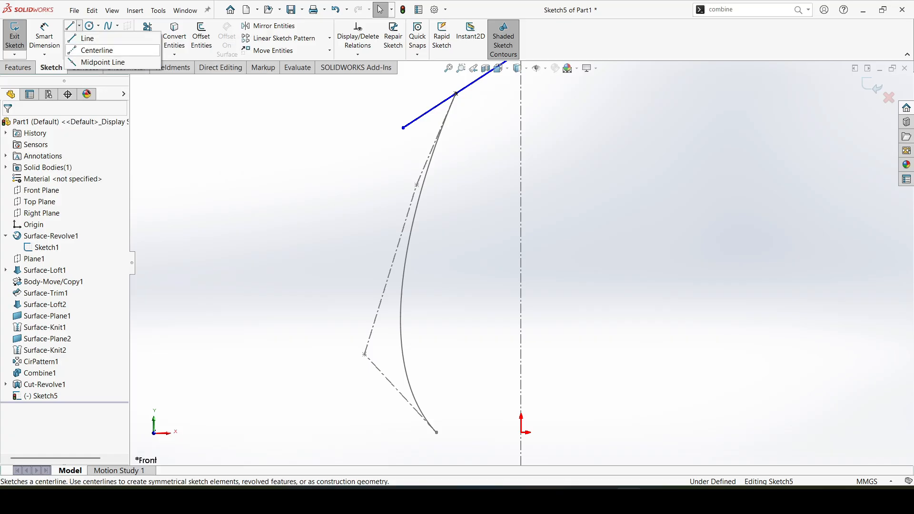
pyautogui.click(96, 50)
pyautogui.click(456, 94)
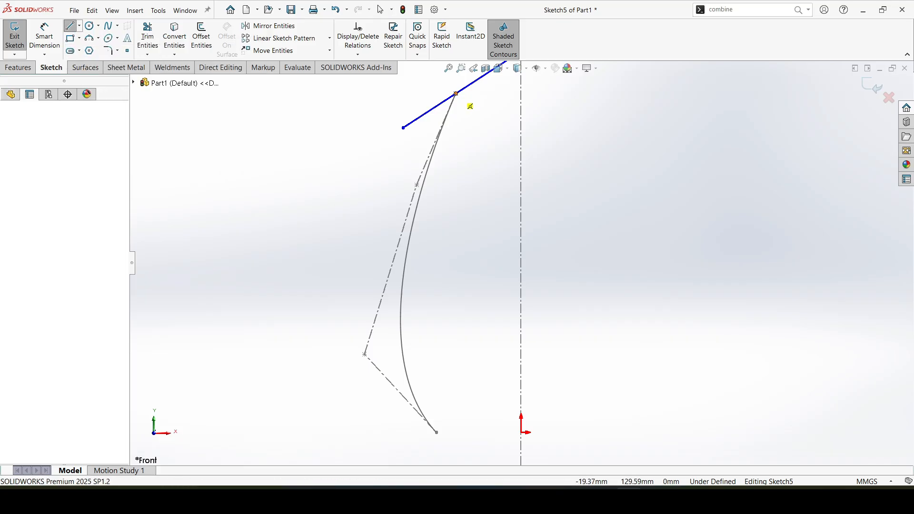
pyautogui.click(521, 94)
pyautogui.press('Escape')
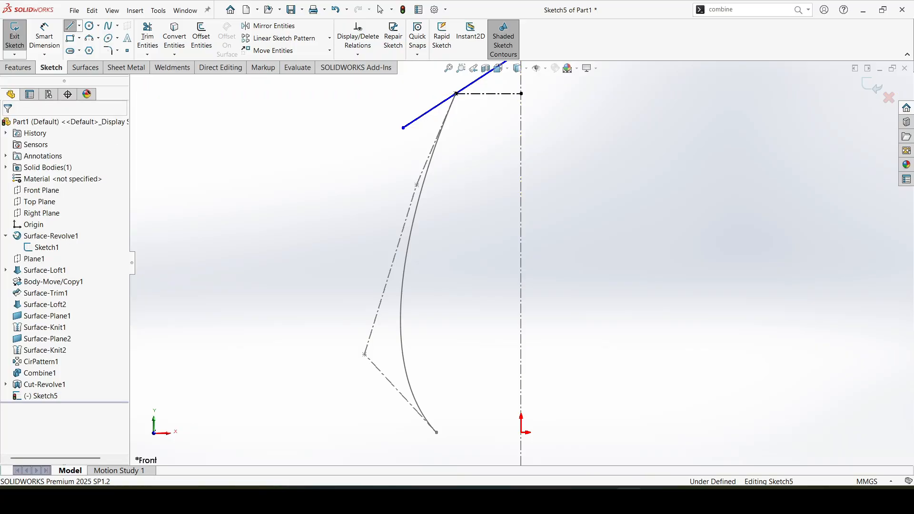
# Dimension the angle between the sloped line and the horizontal centerline as 15°
pyautogui.click(44, 36)
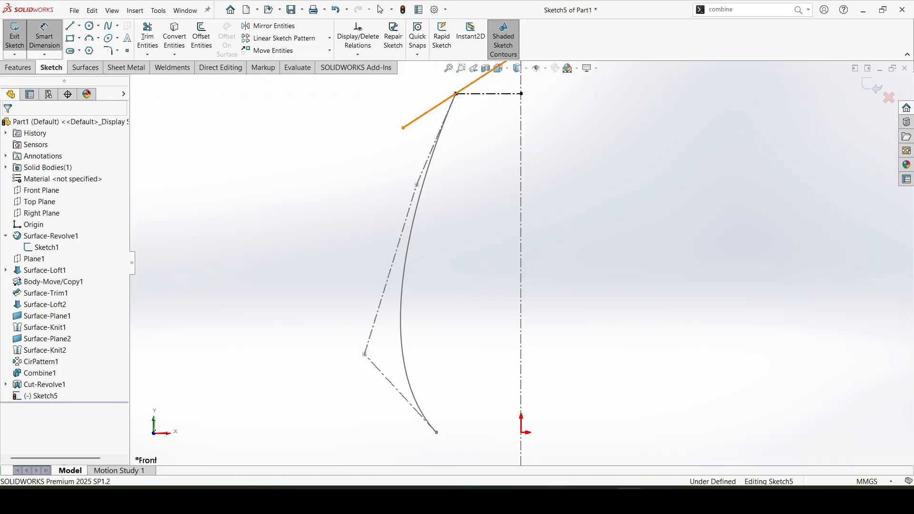
pyautogui.click(471, 84)
pyautogui.click(488, 94)
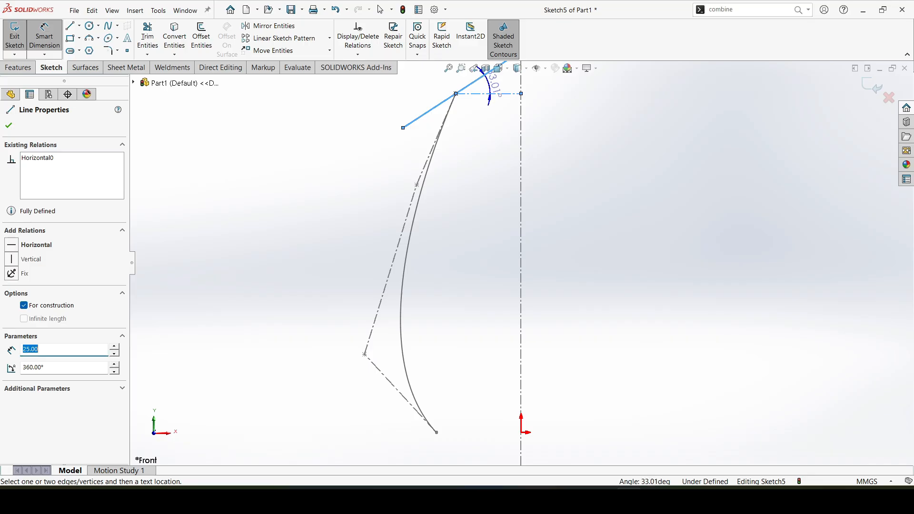
pyautogui.click(481, 71)
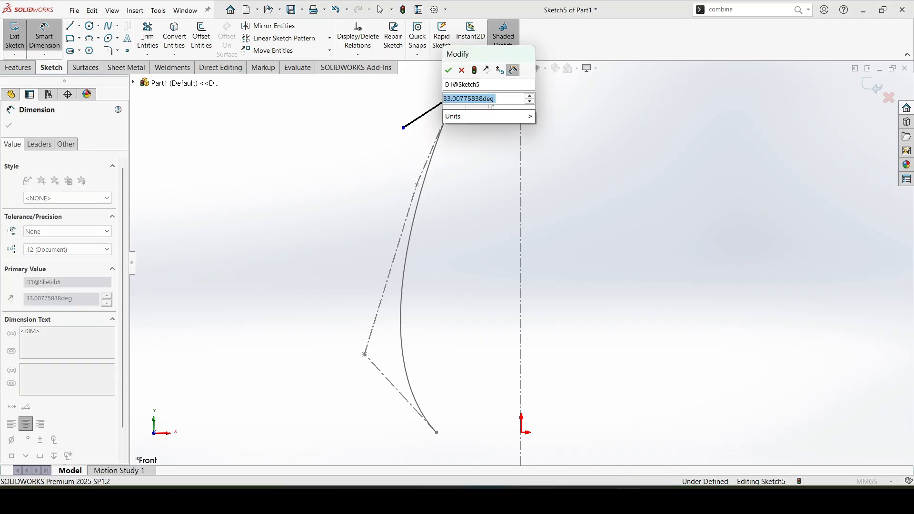
pyautogui.write('15')
pyautogui.press('Return')
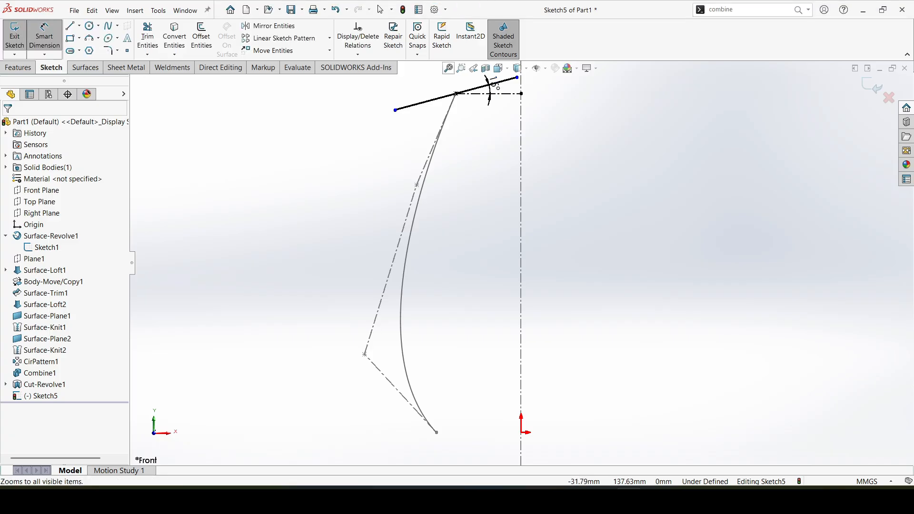
pyautogui.click(447, 68)
pyautogui.press('Escape')
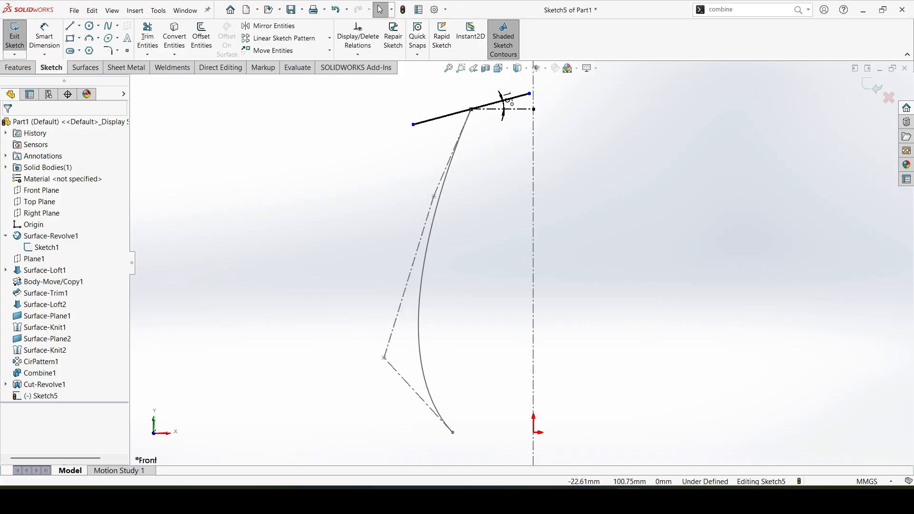
# Convert the sloped midpoint line to construction geometry
pyautogui.click(500, 101)
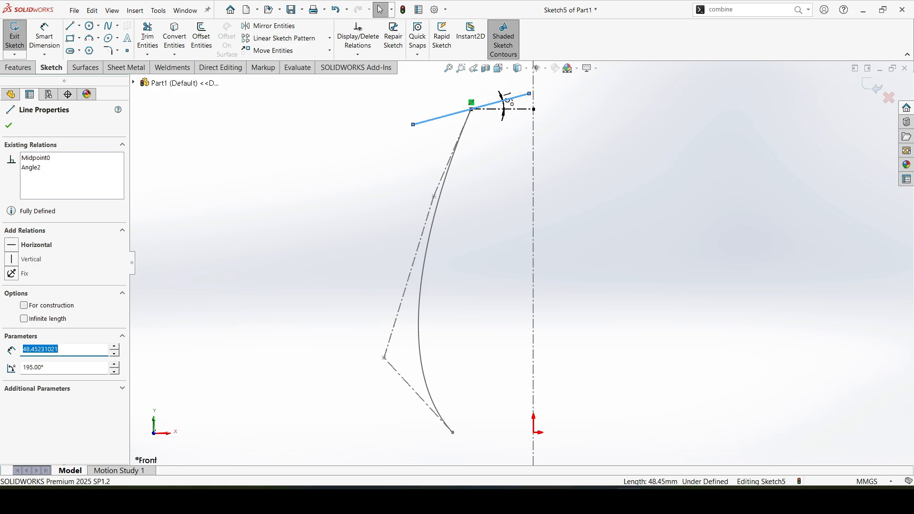
pyautogui.click(23, 305)
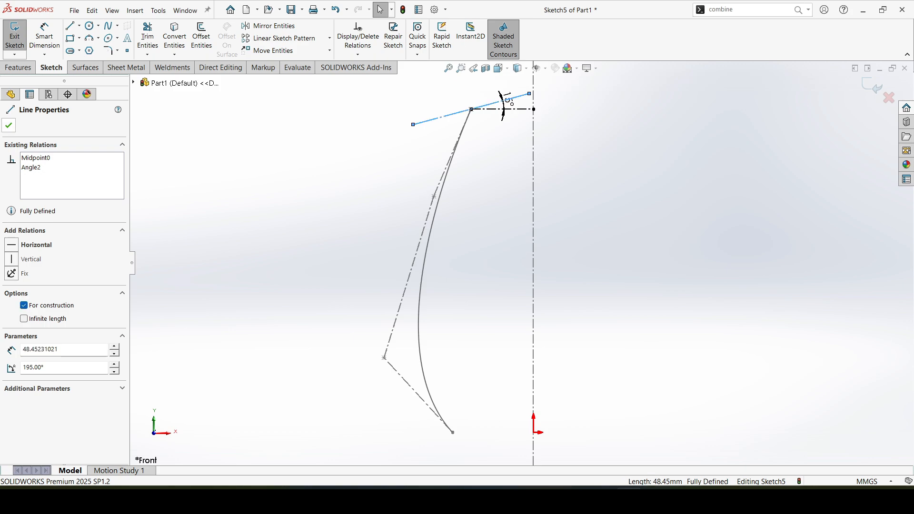
pyautogui.click(9, 126)
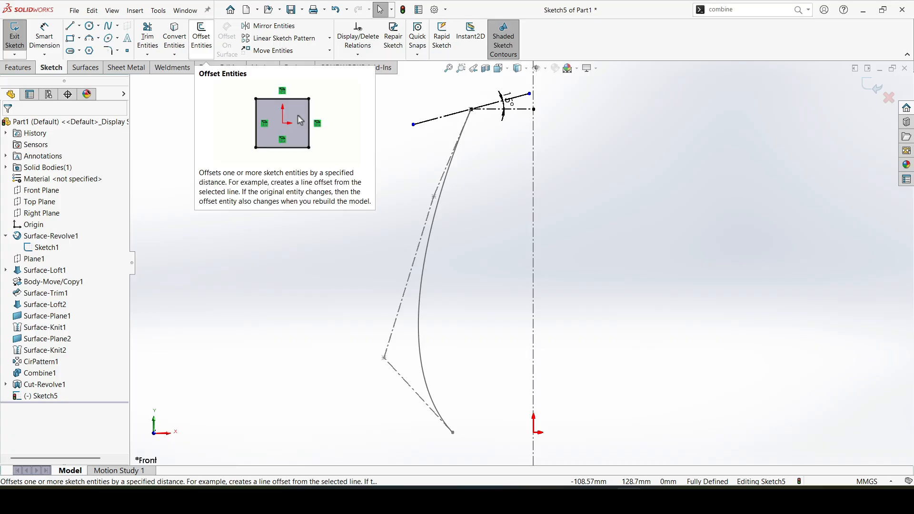
# Offset the sloped construction line 2 mm downward
pyautogui.click(201, 37)
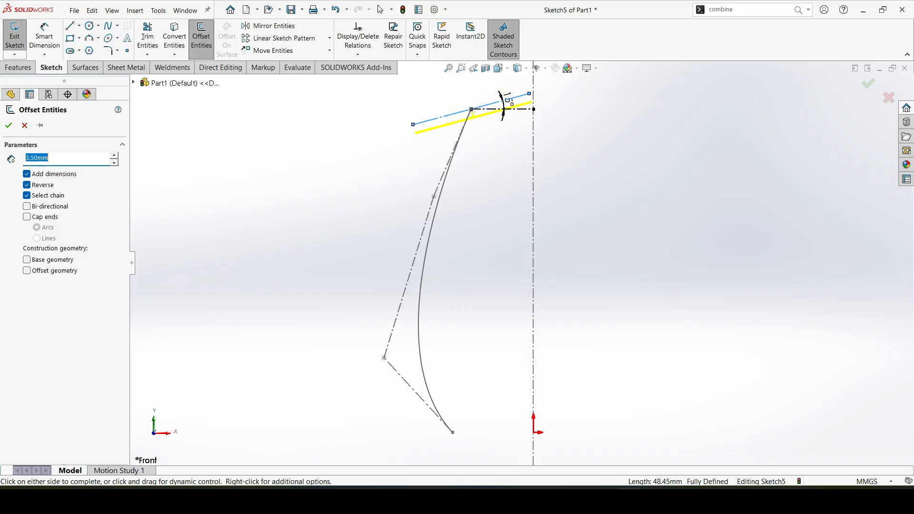
pyautogui.write('2')
pyautogui.press('Return')
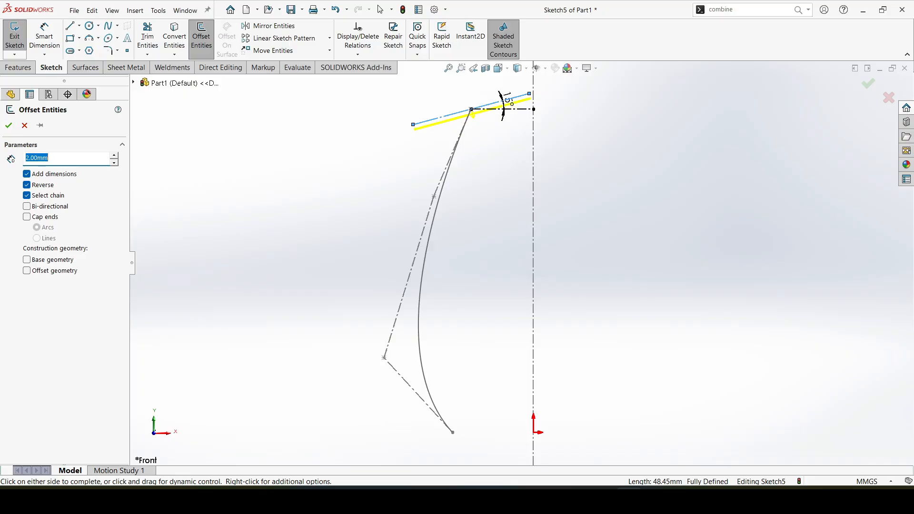
pyautogui.click(8, 126)
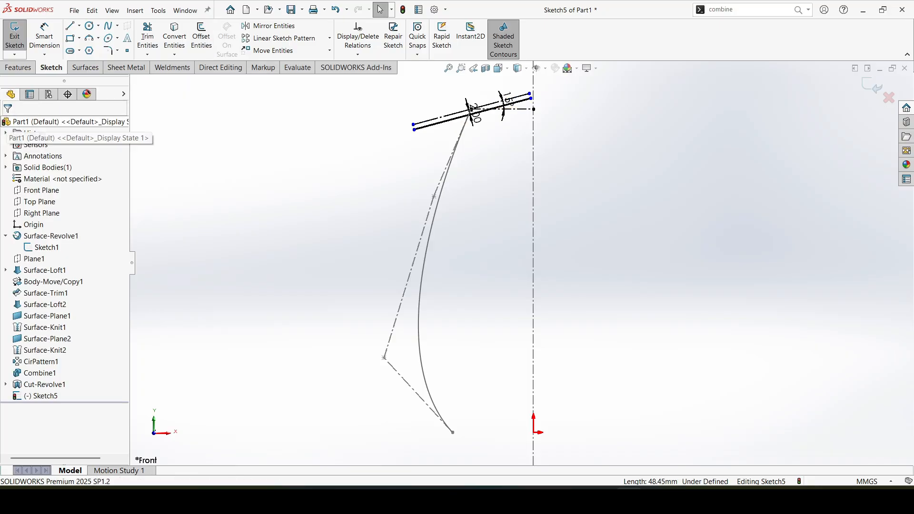
# Revolve the offset line 360° about the vertical axis line of the profile sketch as a surface
pyautogui.click(85, 67)
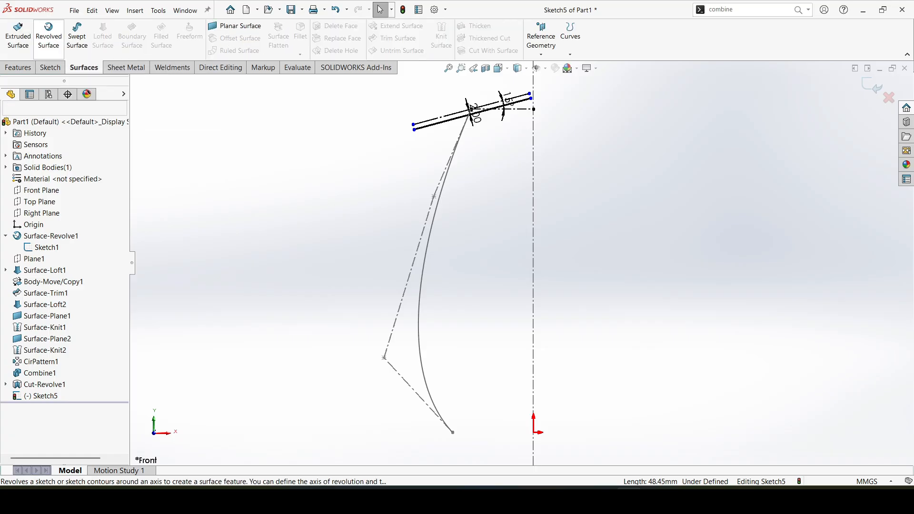
pyautogui.click(48, 36)
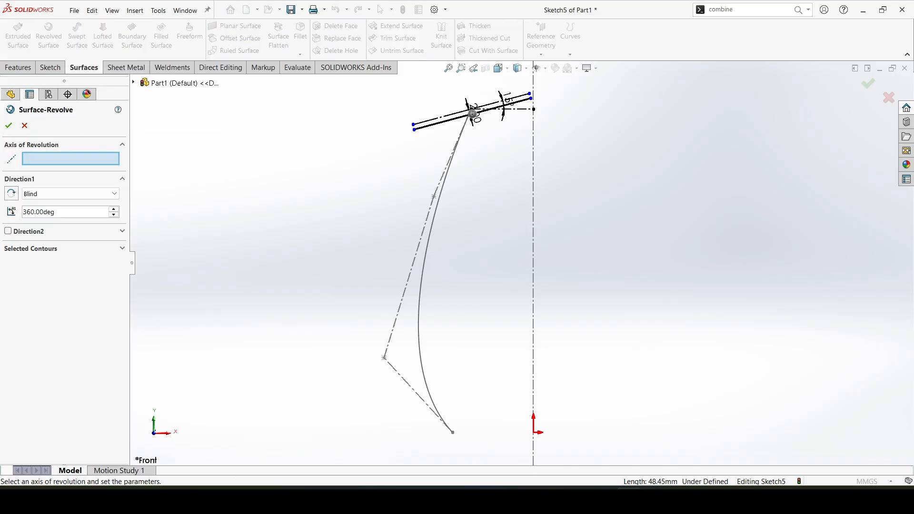
pyautogui.click(533, 286)
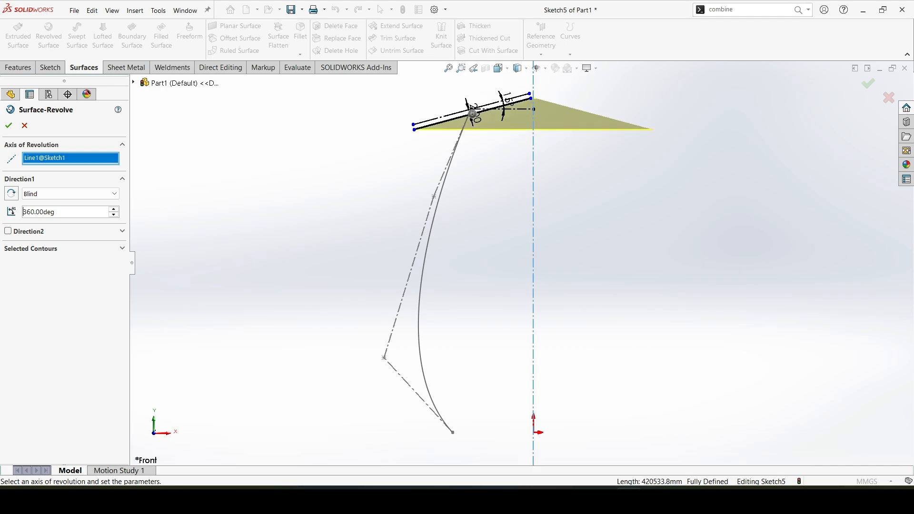
pyautogui.click(8, 125)
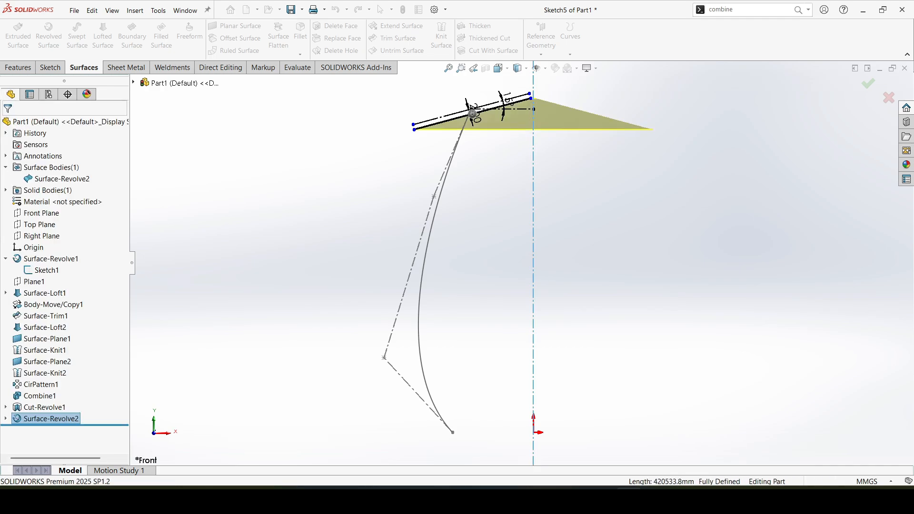
pyautogui.press('Escape')
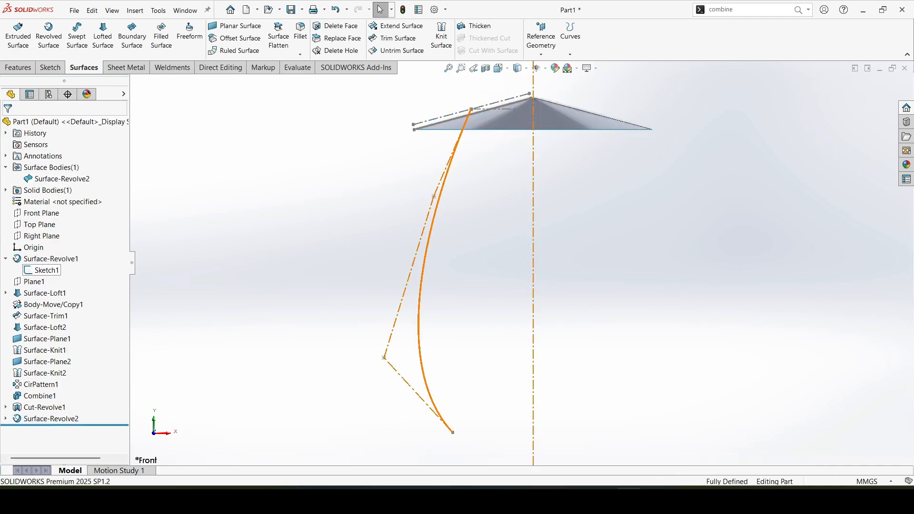
# Hide the profile sketch and show the vase's solid body again
pyautogui.click(41, 270)
pyautogui.click(51, 256)
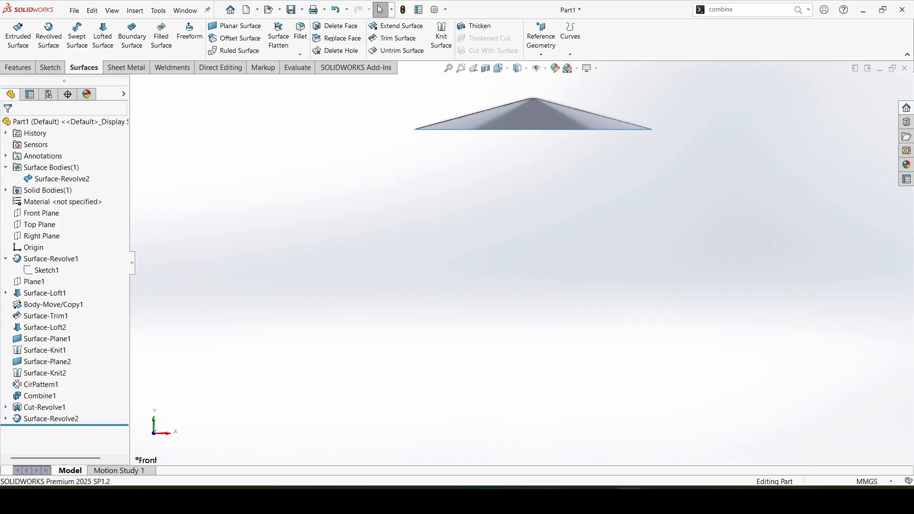
pyautogui.click(48, 190)
pyautogui.click(72, 179)
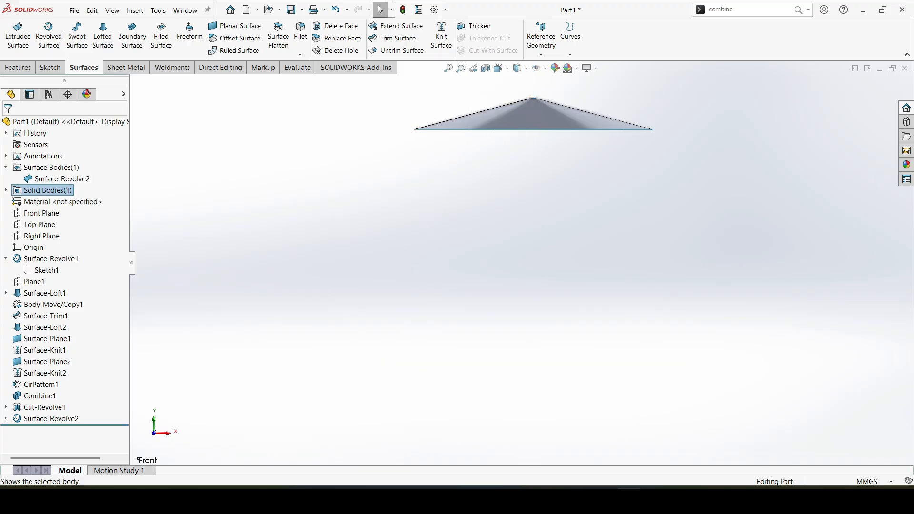
# Collapse all items in the feature tree
pyautogui.rightClick(48, 190)
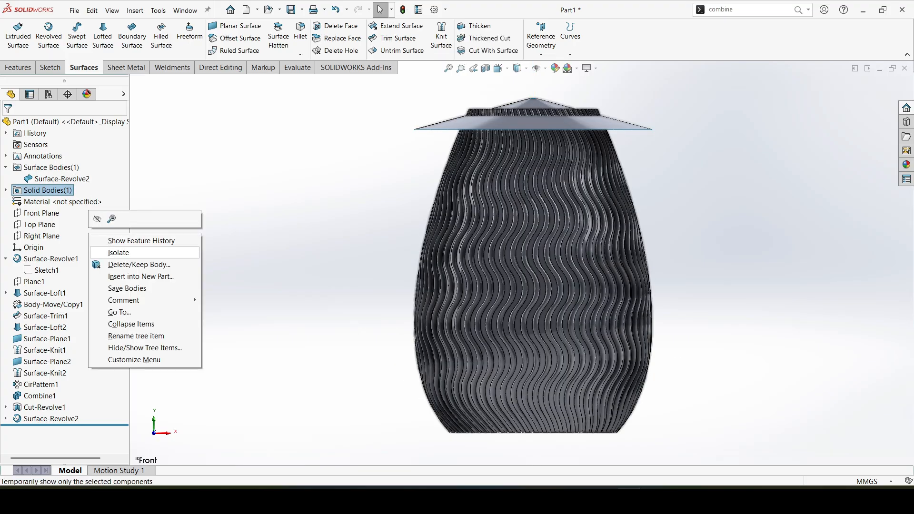
pyautogui.press('Escape')
pyautogui.rightClick(108, 253)
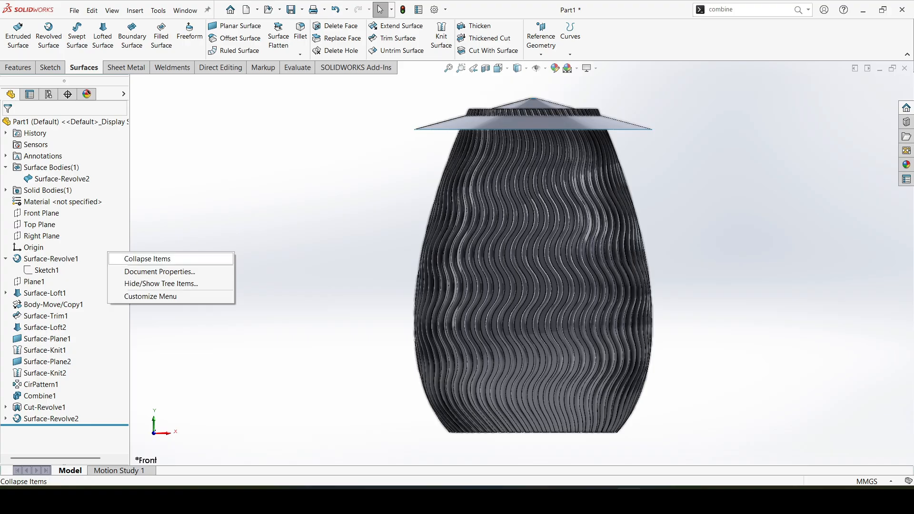
pyautogui.click(145, 259)
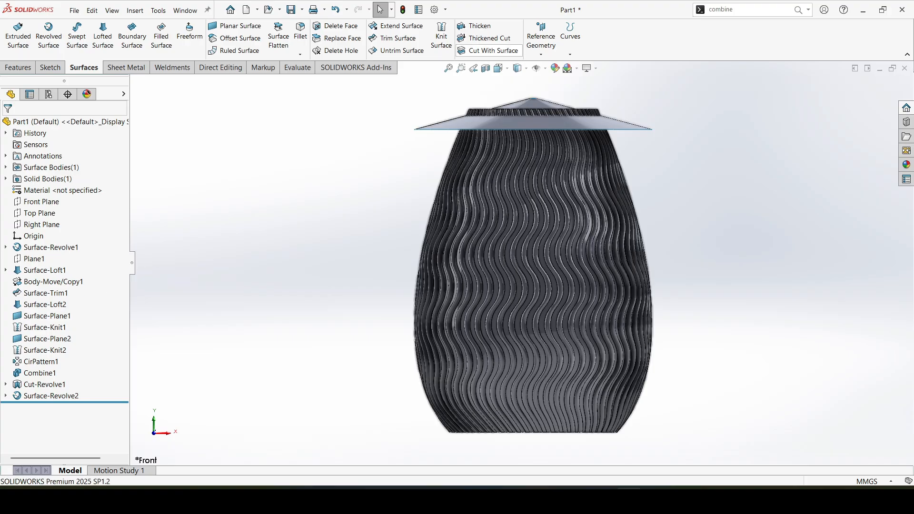
# Cut the vase's top with the revolved conical surface, removing the material above it, and hide that surface
pyautogui.click(491, 50)
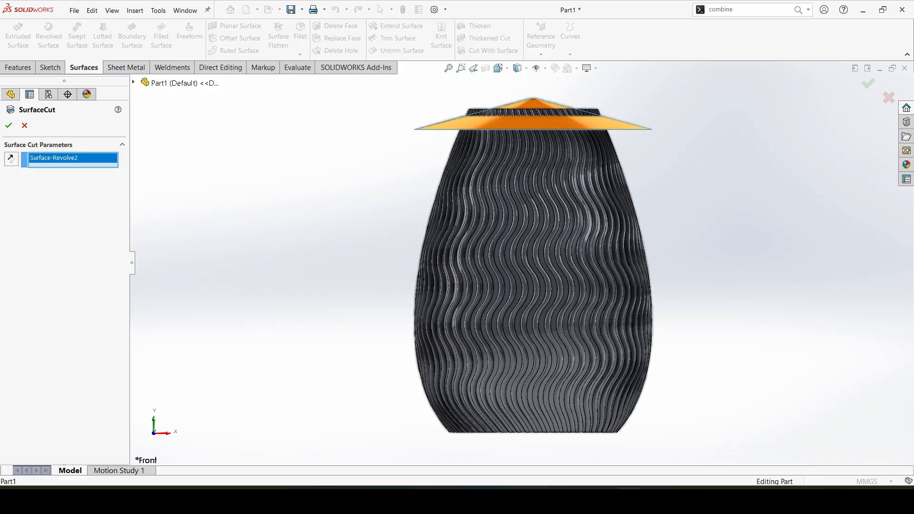
pyautogui.click(473, 119)
pyautogui.click(10, 158)
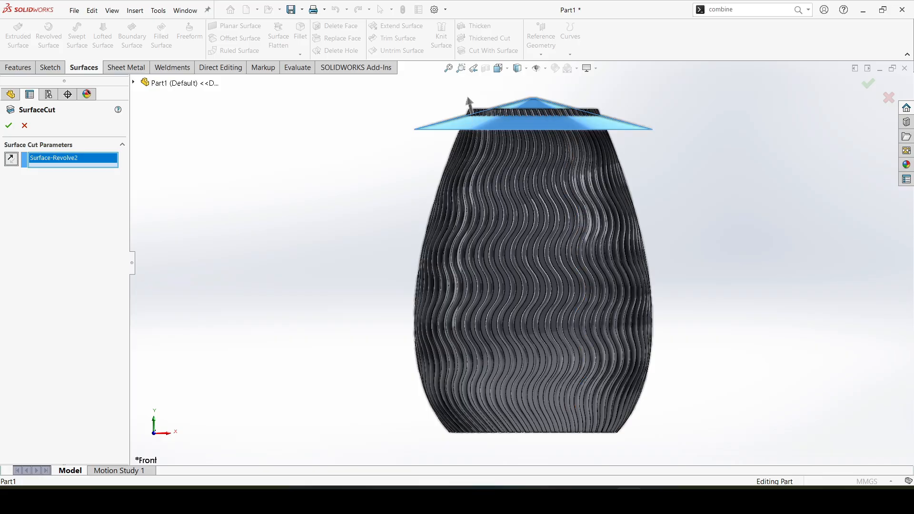
pyautogui.press('Return')
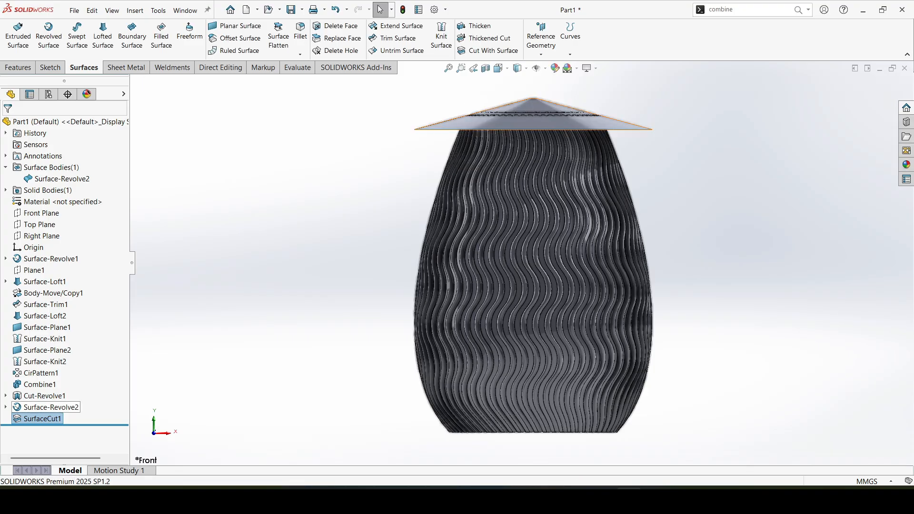
pyautogui.click(48, 407)
pyautogui.click(76, 391)
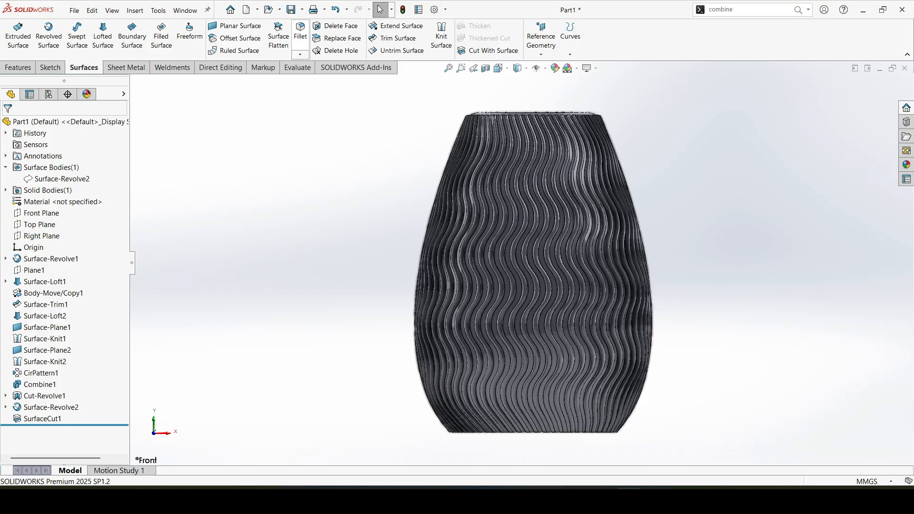
# Fillet the circular edge of the vase's inner floor with a 10 mm radius
pyautogui.click(300, 33)
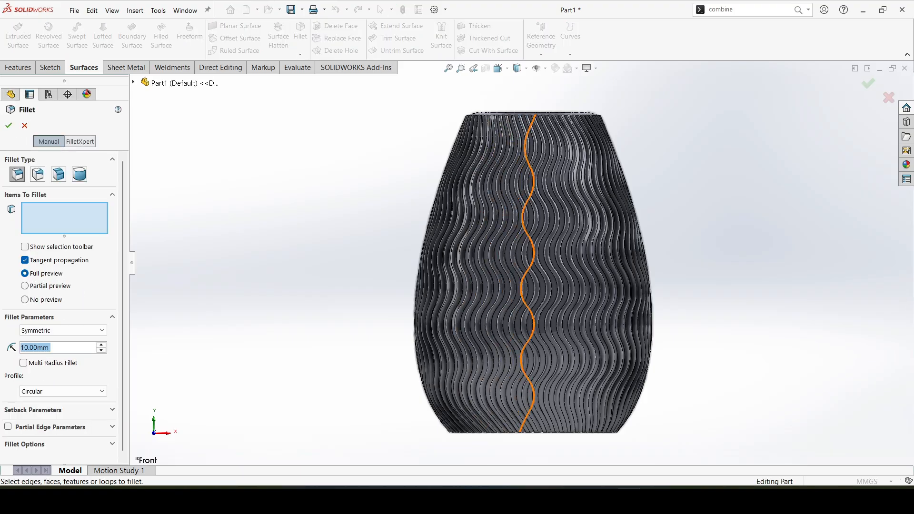
pyautogui.moveTo(527, 209); pyautogui.dragTo(544, 355, button='middle')
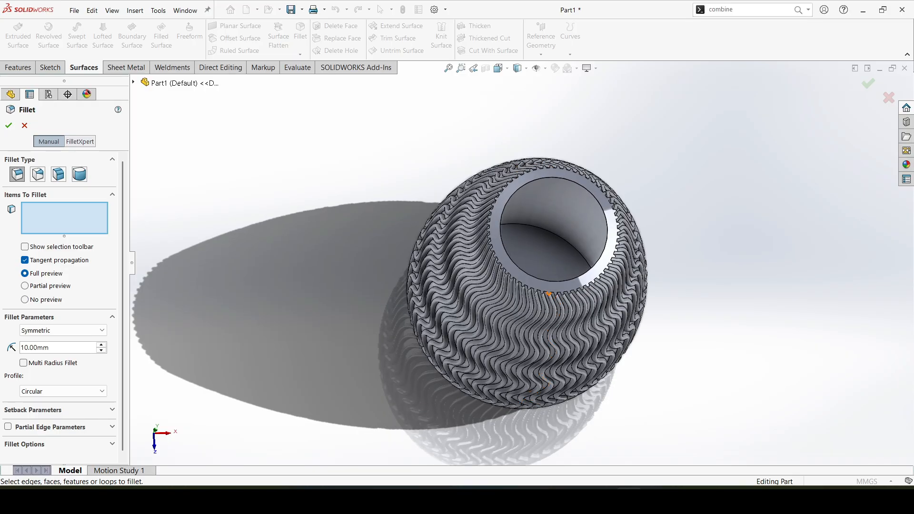
pyautogui.click(545, 253)
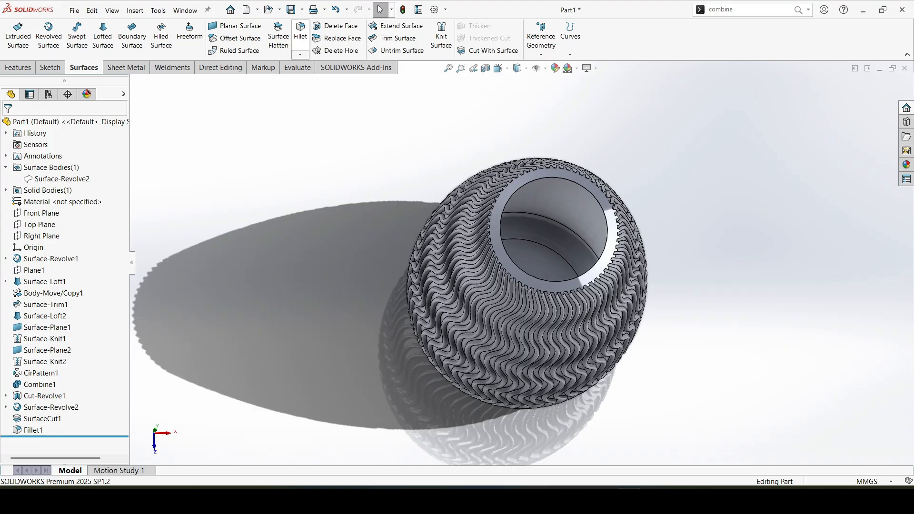
# Fillet the inner edge of the vase's upper rim with a 2 mm radius
pyautogui.click(300, 36)
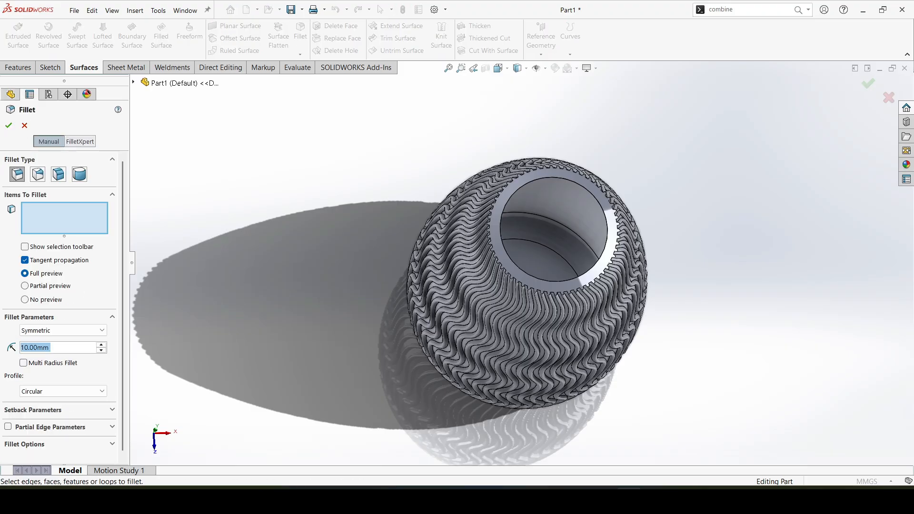
pyautogui.write('2')
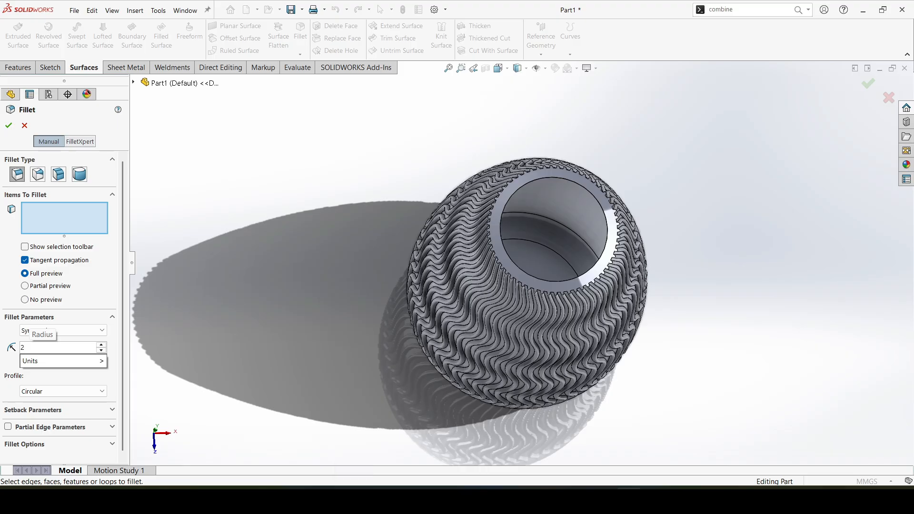
pyautogui.moveTo(495, 305); pyautogui.dragTo(469, 205, button='middle')
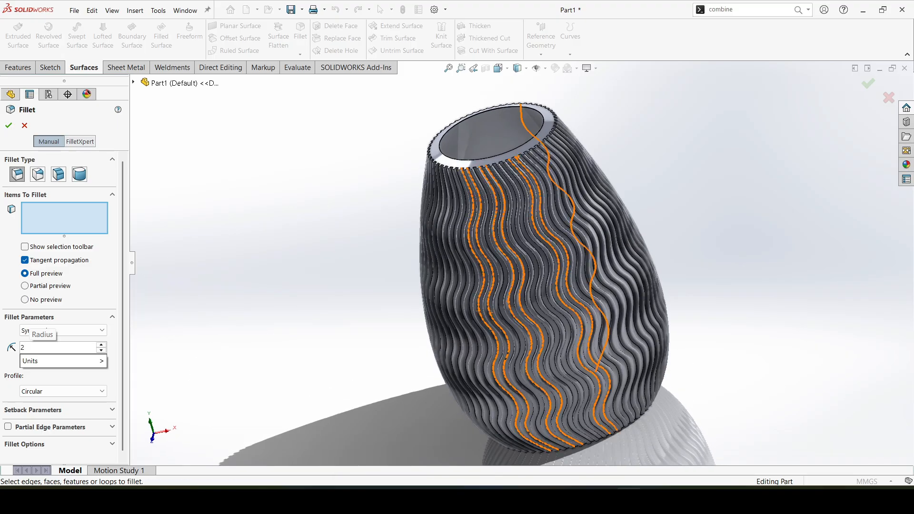
pyautogui.scroll(-3, 533, 120)
pyautogui.scroll(-5, 516, 136)
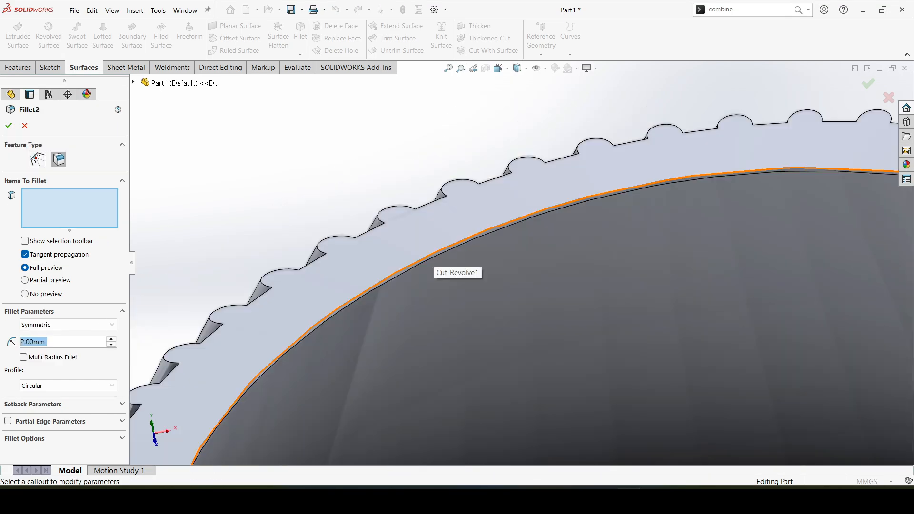
pyautogui.scroll(4, 455, 268)
pyautogui.scroll(-4, 519, 228)
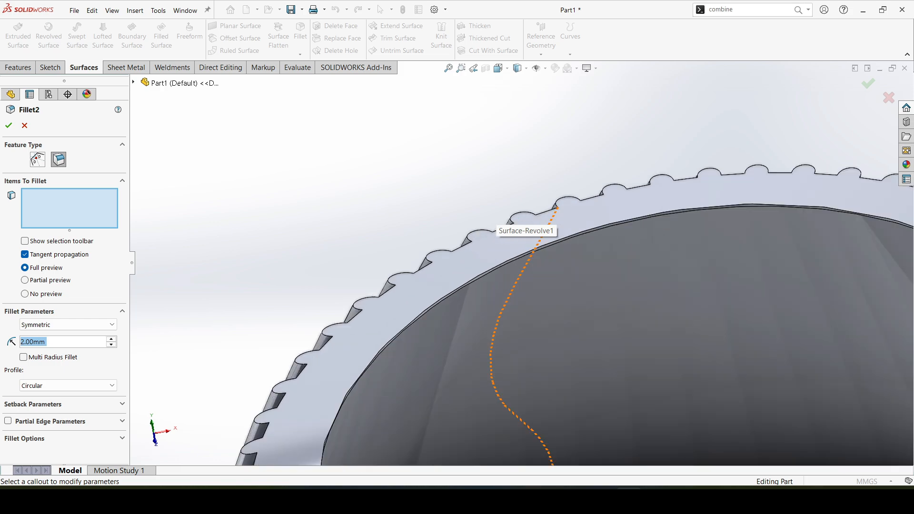
pyautogui.scroll(-2, 495, 229)
pyautogui.click(490, 269)
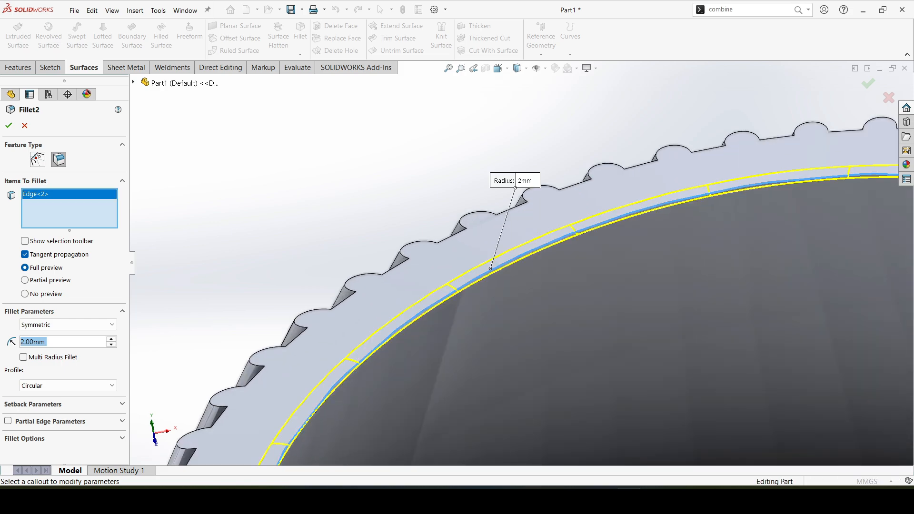
pyautogui.click(8, 126)
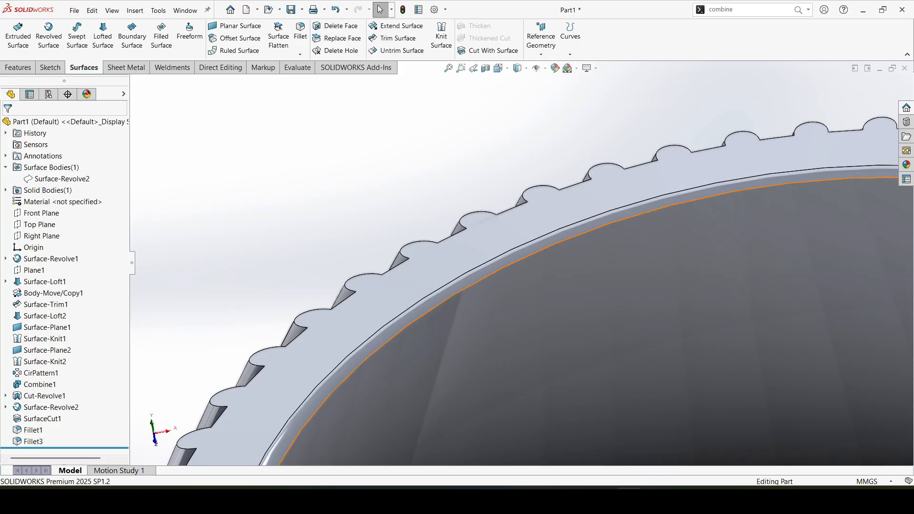
# Fillet all edges around the vase's flat bottom face with a 0.5 mm radius
pyautogui.scroll(5, 528, 314)
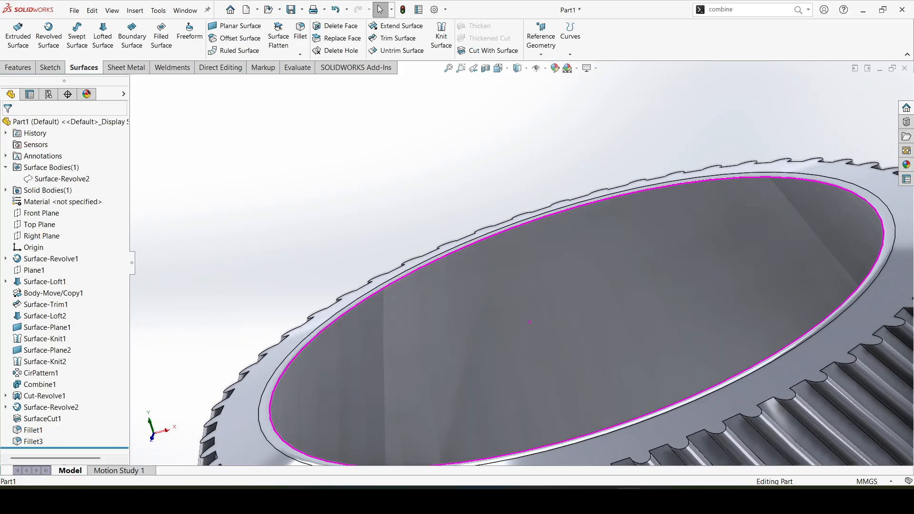
pyautogui.scroll(-5, 529, 322)
pyautogui.moveTo(529, 322); pyautogui.dragTo(557, 353, button='middle')
pyautogui.click(461, 68)
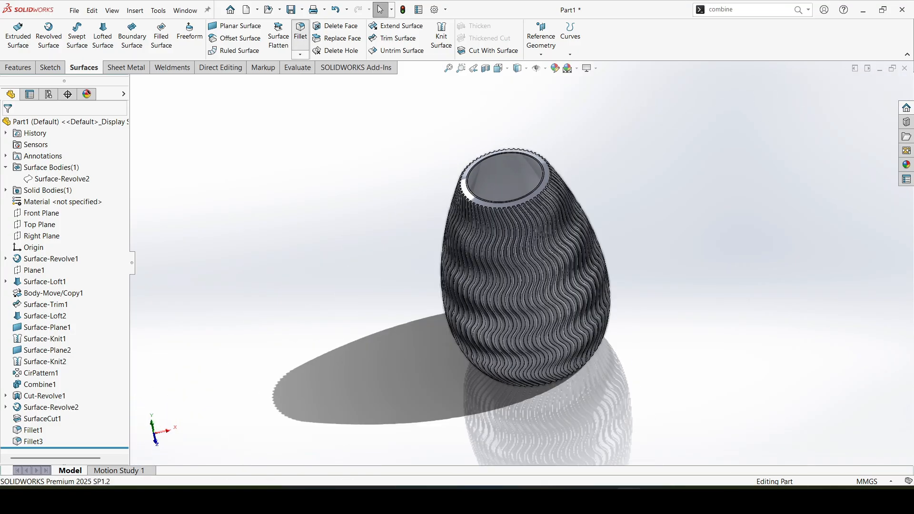
pyautogui.click(300, 31)
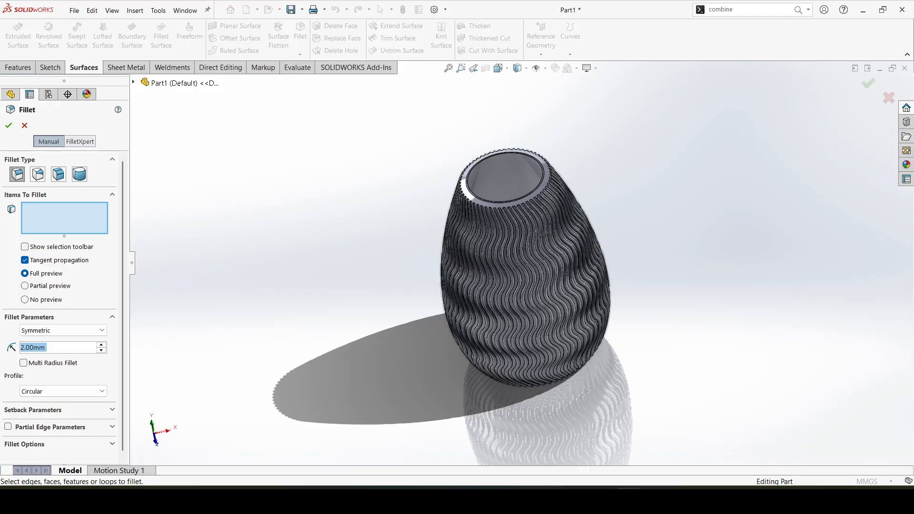
pyautogui.write('0.5')
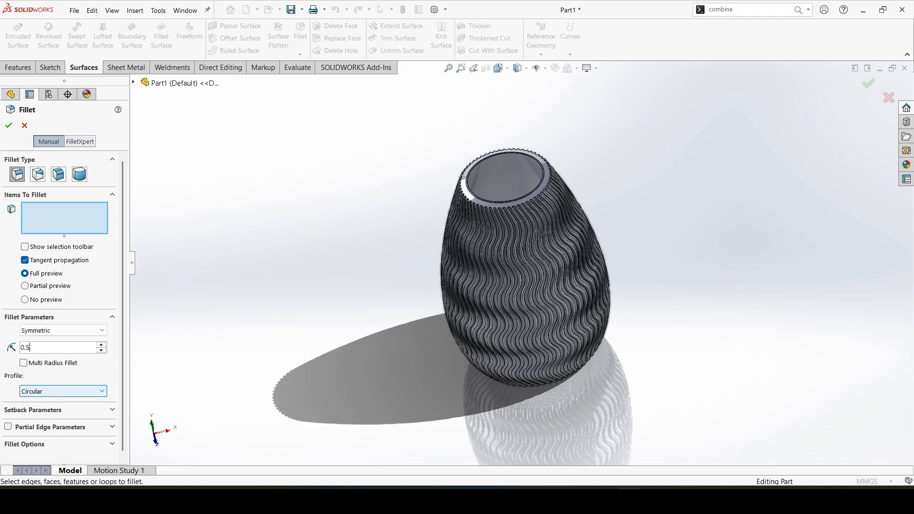
pyautogui.moveTo(533, 285); pyautogui.dragTo(526, 152, button='middle')
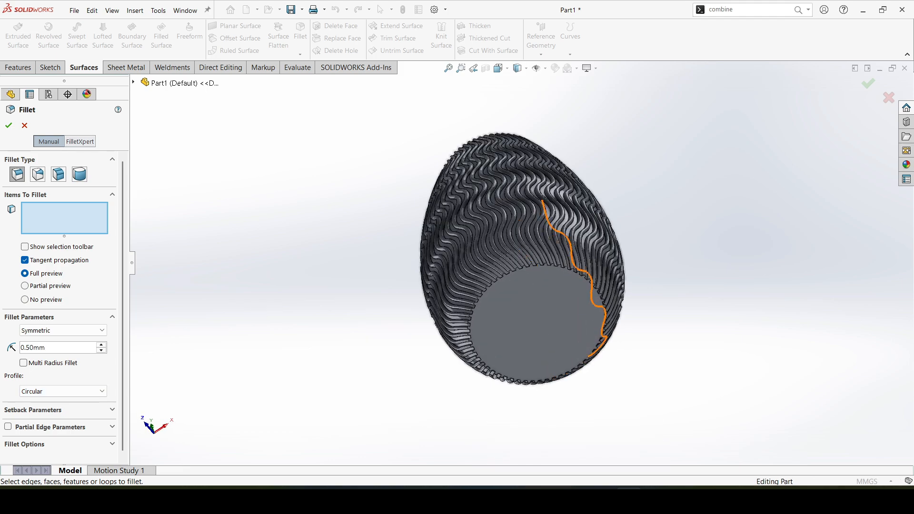
pyautogui.click(601, 335)
pyautogui.scroll(8, 601, 336)
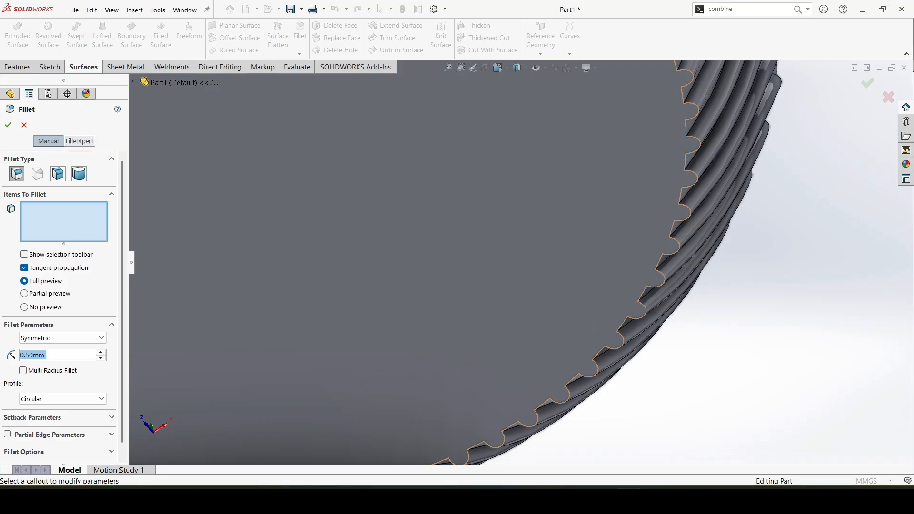
pyautogui.click(595, 306)
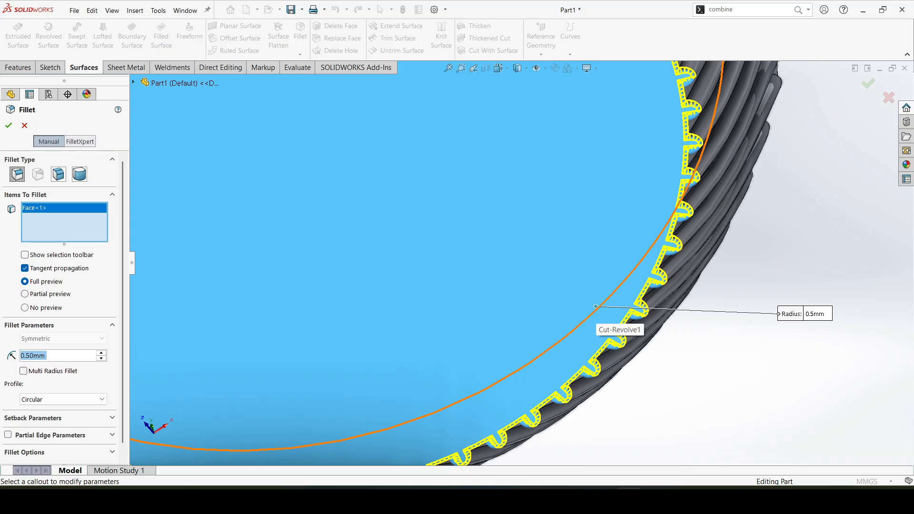
pyautogui.click(9, 125)
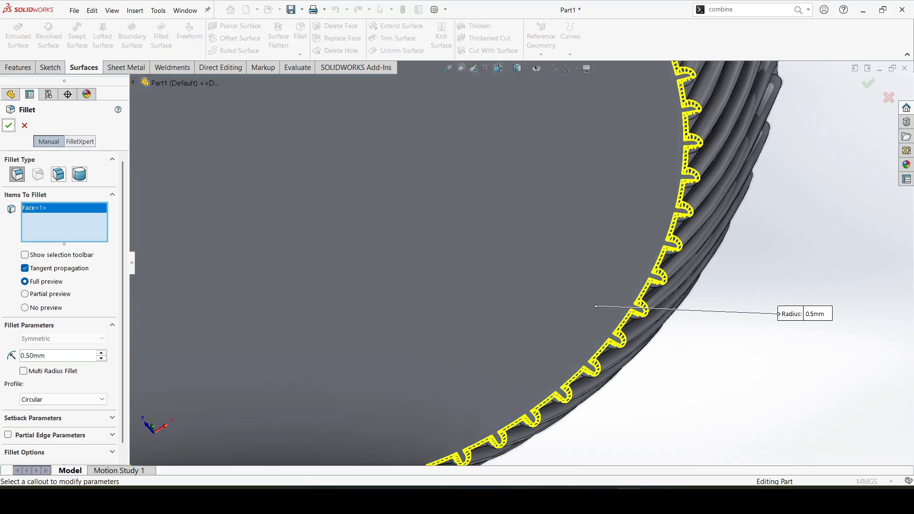
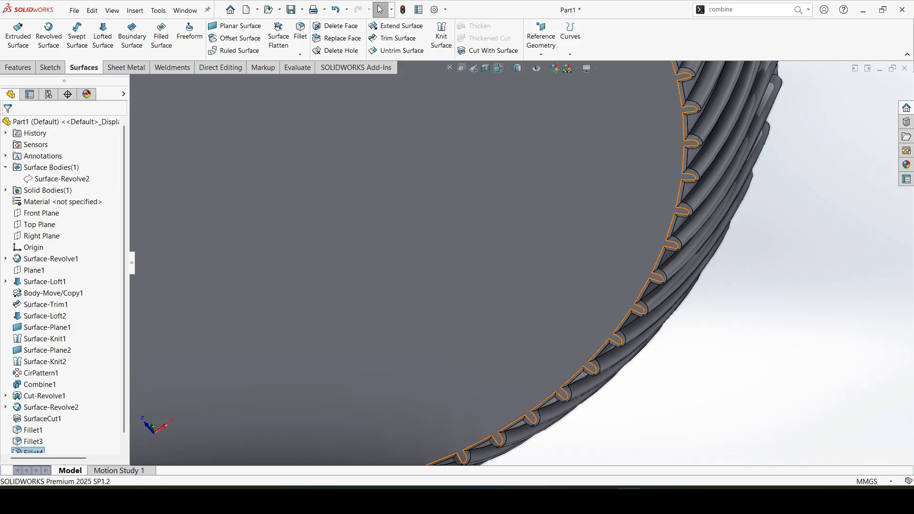
# Edit the bottom face's fillet to a 0.4 mm radius with a Curvature Continuous profile
pyautogui.moveTo(635, 281); pyautogui.dragTo(597, 224, button='middle')
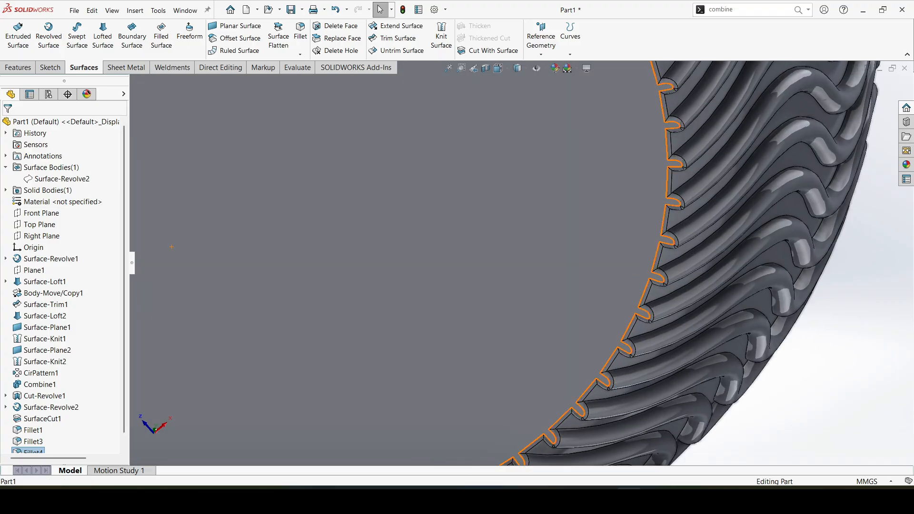
pyautogui.scroll(-4, 678, 216)
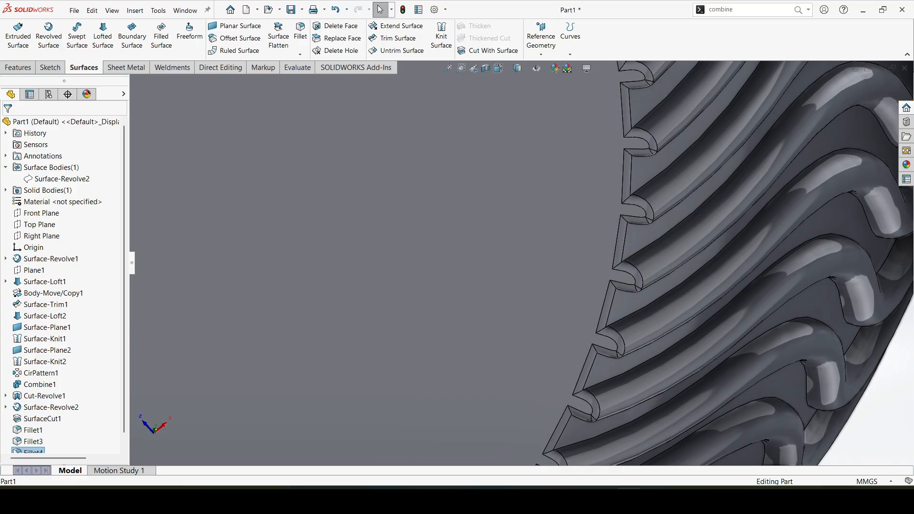
pyautogui.click(29, 451)
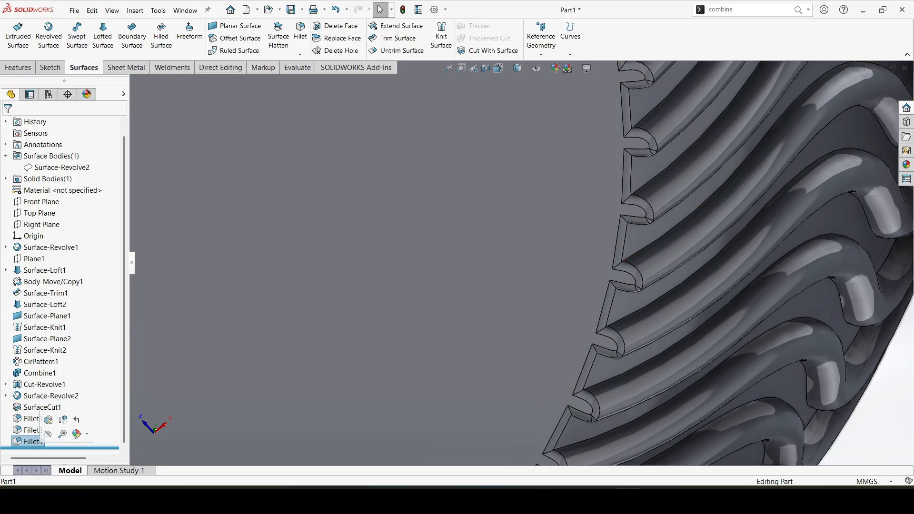
pyautogui.click(48, 419)
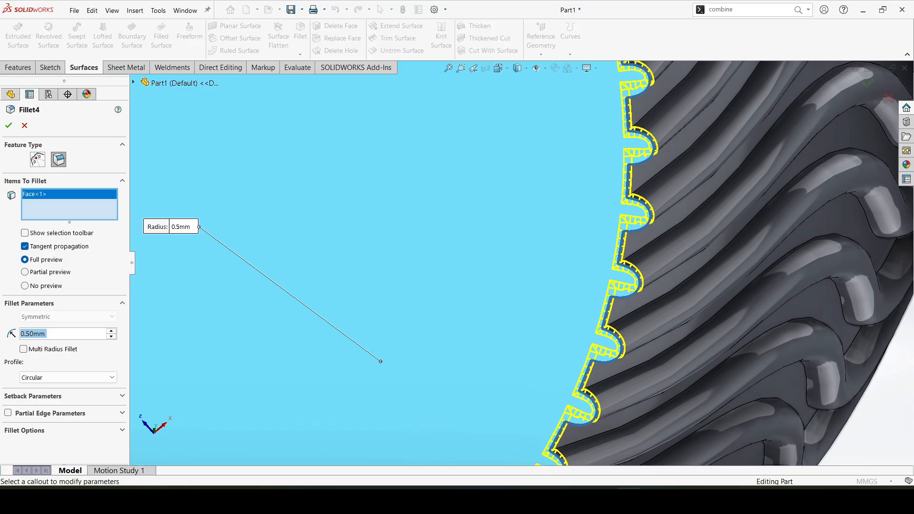
pyautogui.write('0.')
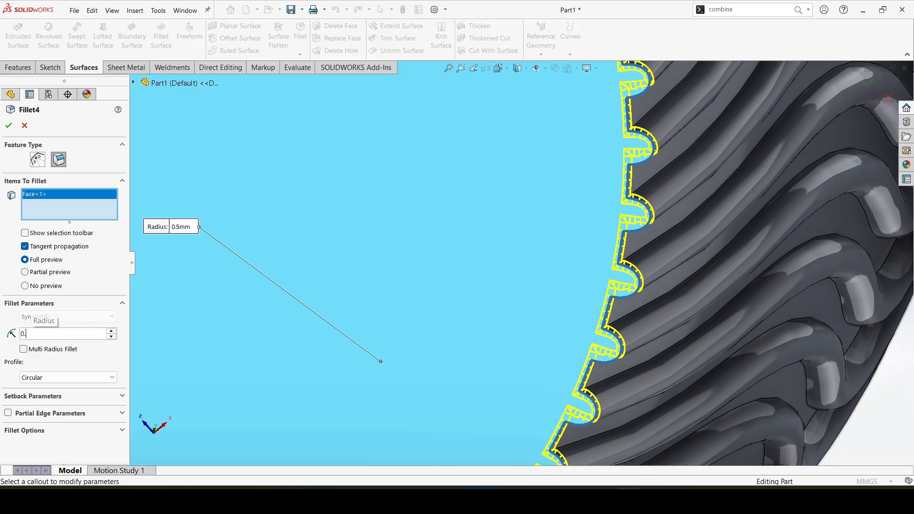
pyautogui.write('4')
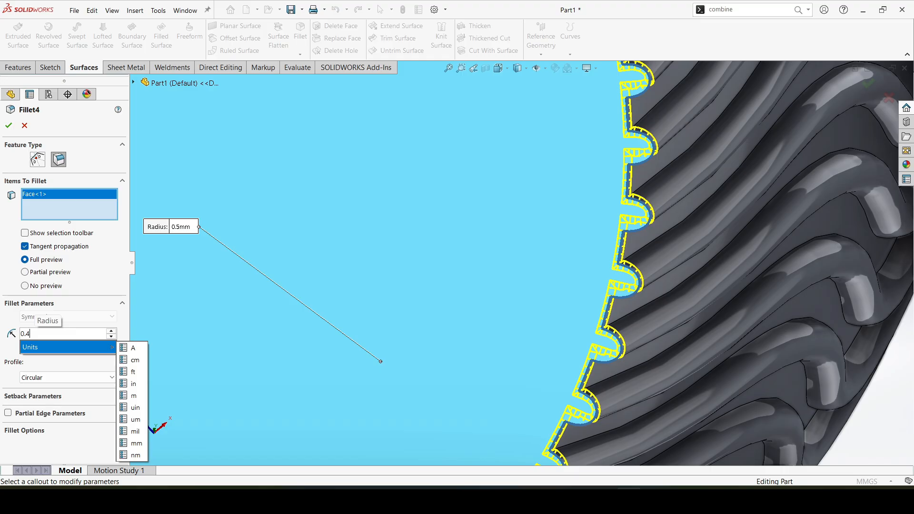
pyautogui.click(68, 377)
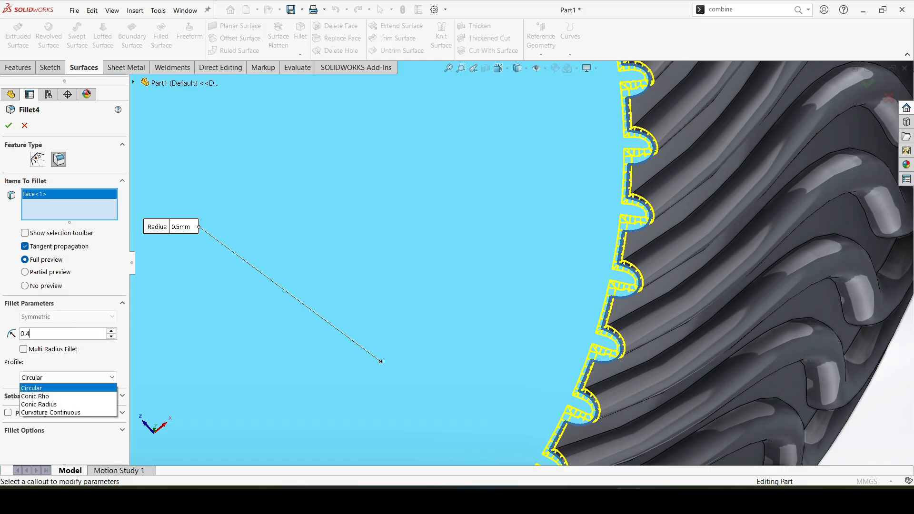
pyautogui.click(50, 412)
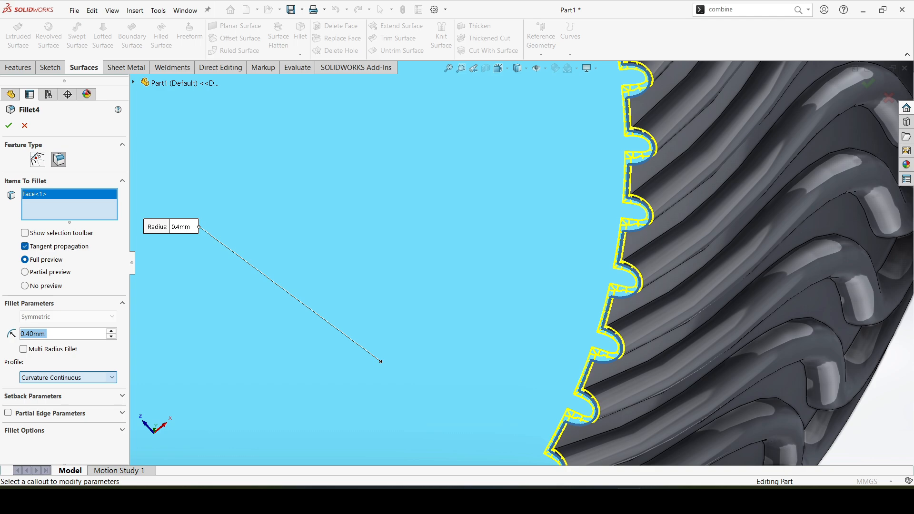
pyautogui.click(9, 125)
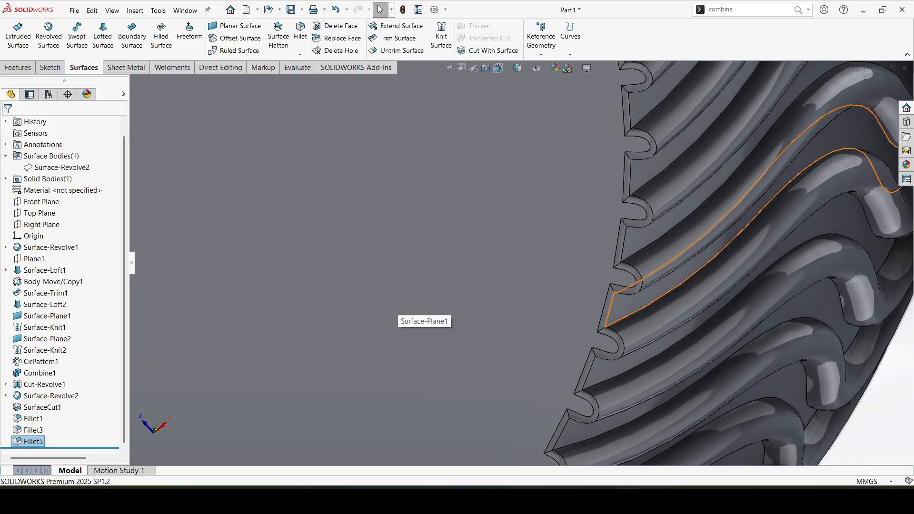
pyautogui.scroll(-3, 627, 281)
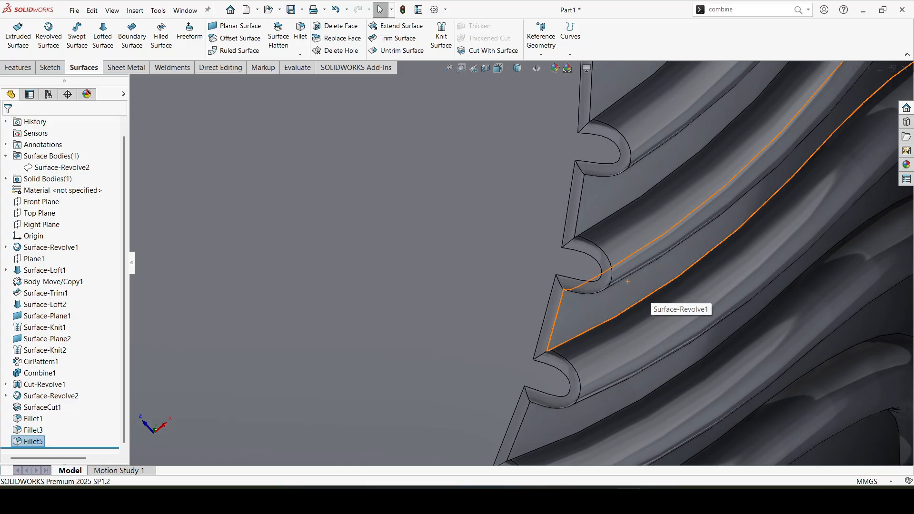
pyautogui.scroll(10, 627, 281)
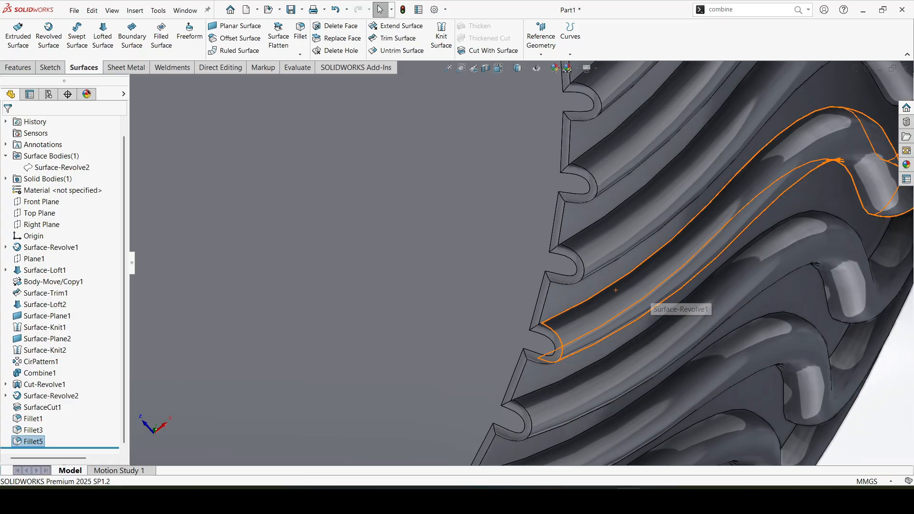
pyautogui.moveTo(526, 191); pyautogui.dragTo(520, 268, button='middle')
pyautogui.scroll(3, 520, 268)
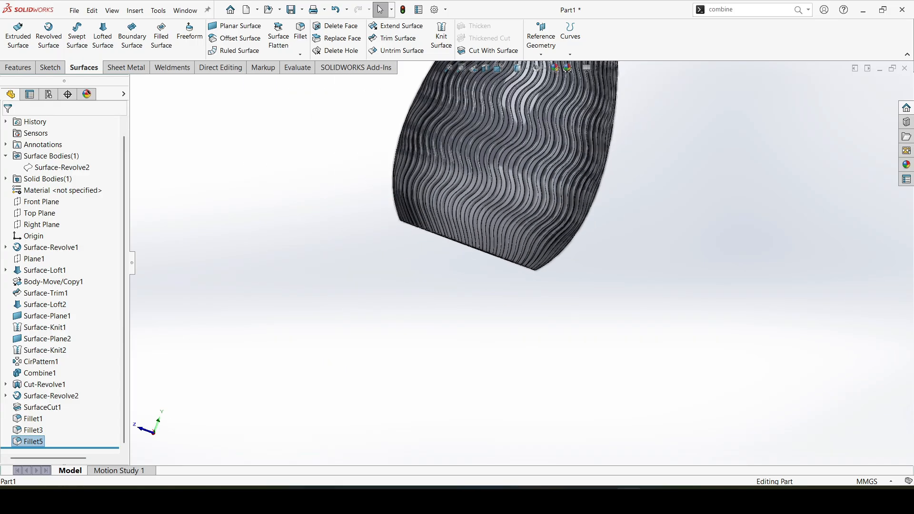